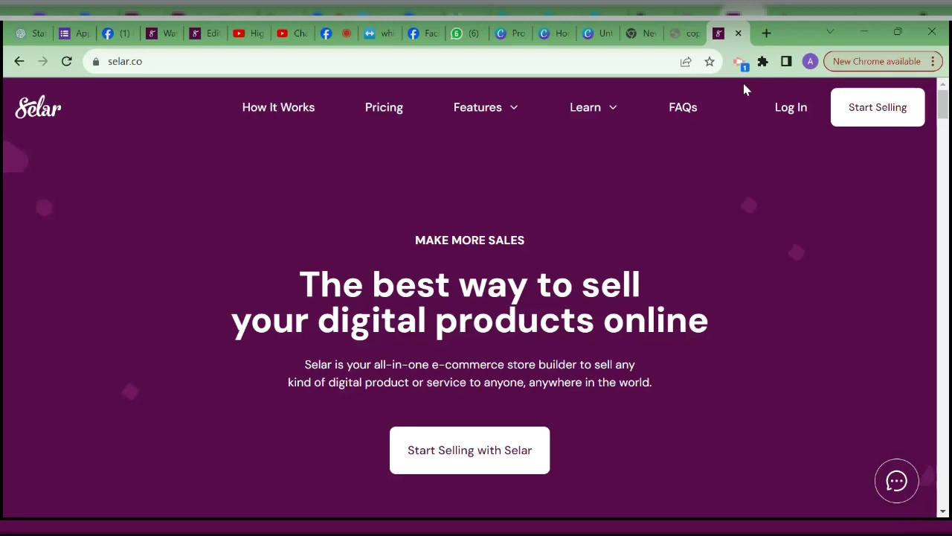
# - Log in to the creator account and start adding a new product
pyautogui.click(791, 109)
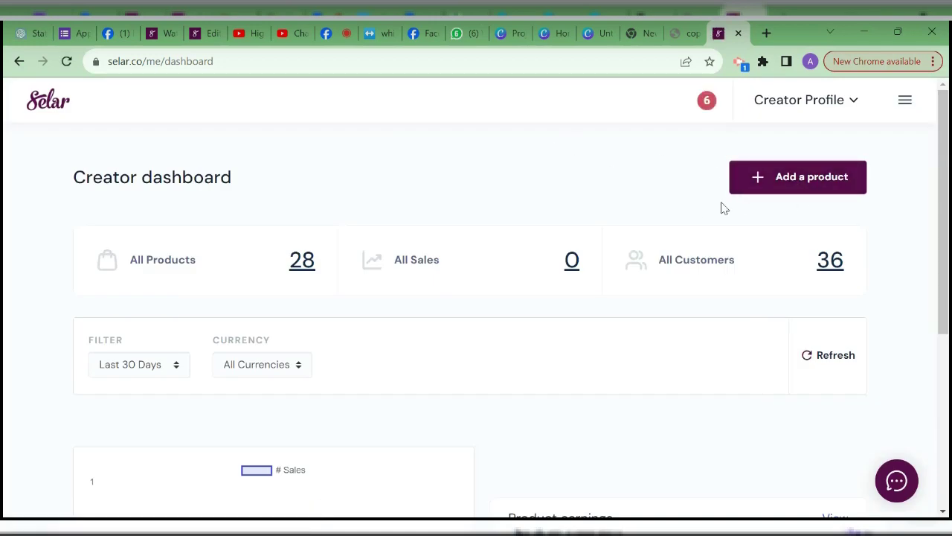
pyautogui.click(786, 185)
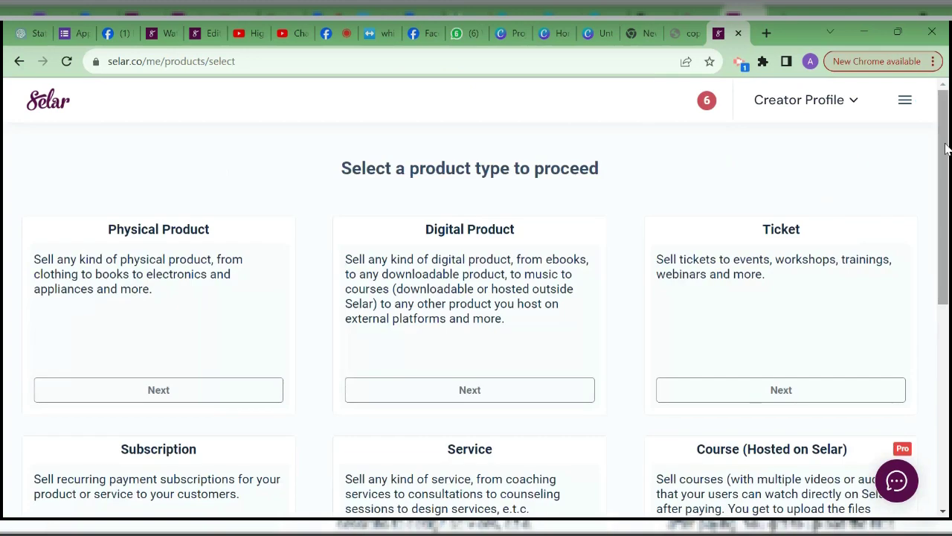
# - Choose Digital Product as the product type and look through all the fields of its creation form
pyautogui.moveTo(937, 142)
pyautogui.mouseDown()
pyautogui.moveTo(941, 183)
pyautogui.moveTo(934, 159)
pyautogui.mouseUp()
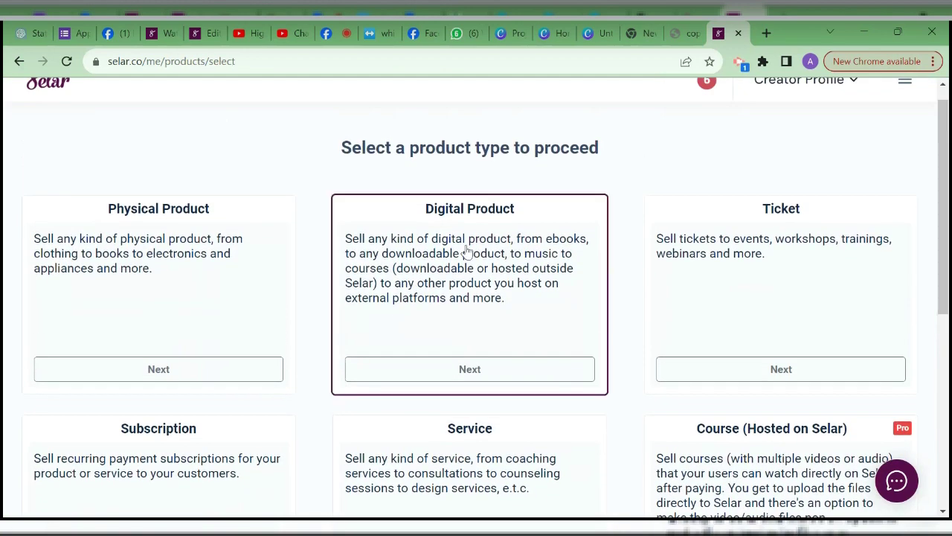
pyautogui.click(481, 375)
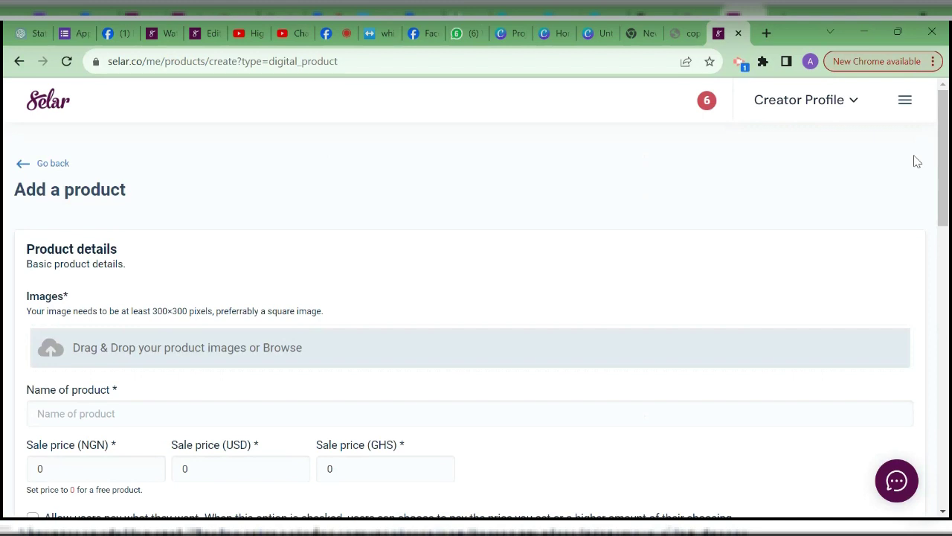
pyautogui.moveTo(948, 154); pyautogui.dragTo(930, 223)
pyautogui.scroll(-5, 895, 288)
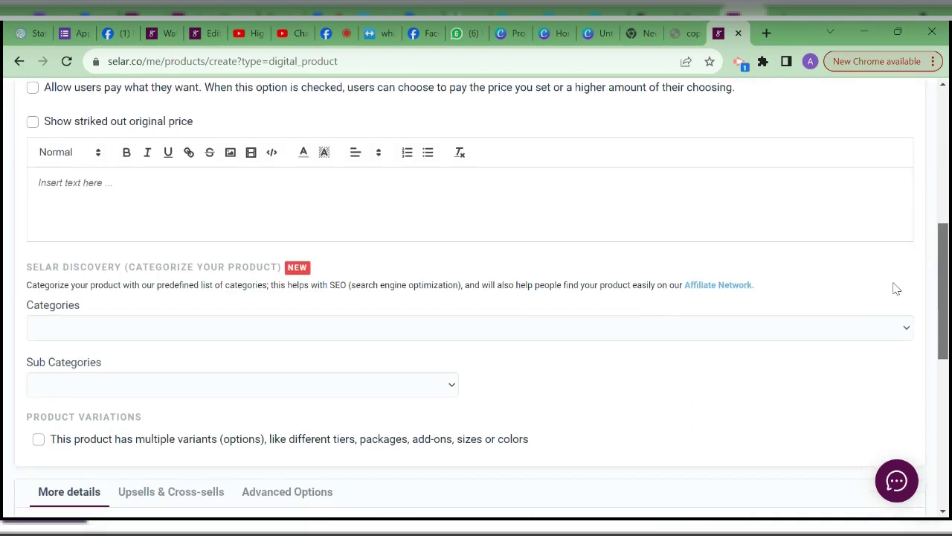
pyautogui.scroll(-1, 878, 351)
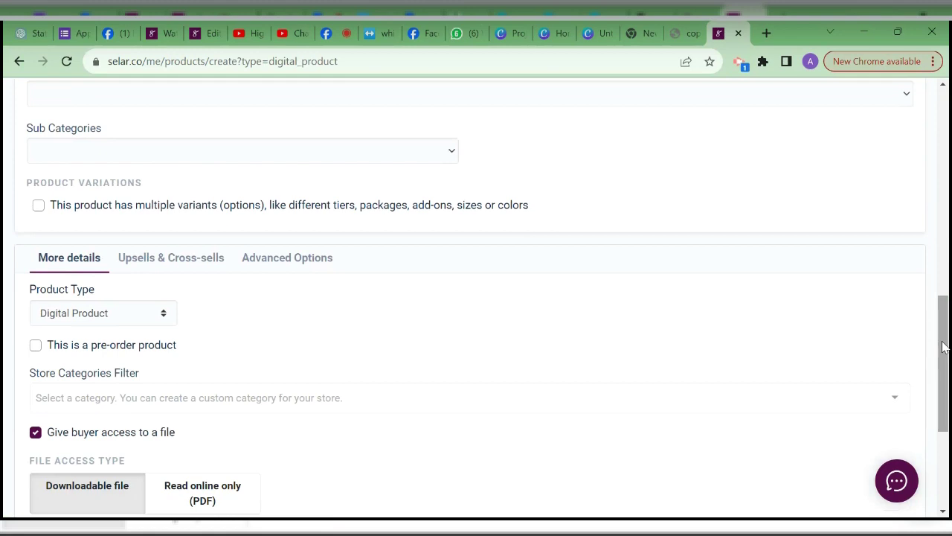
pyautogui.moveTo(943, 346); pyautogui.dragTo(921, 439)
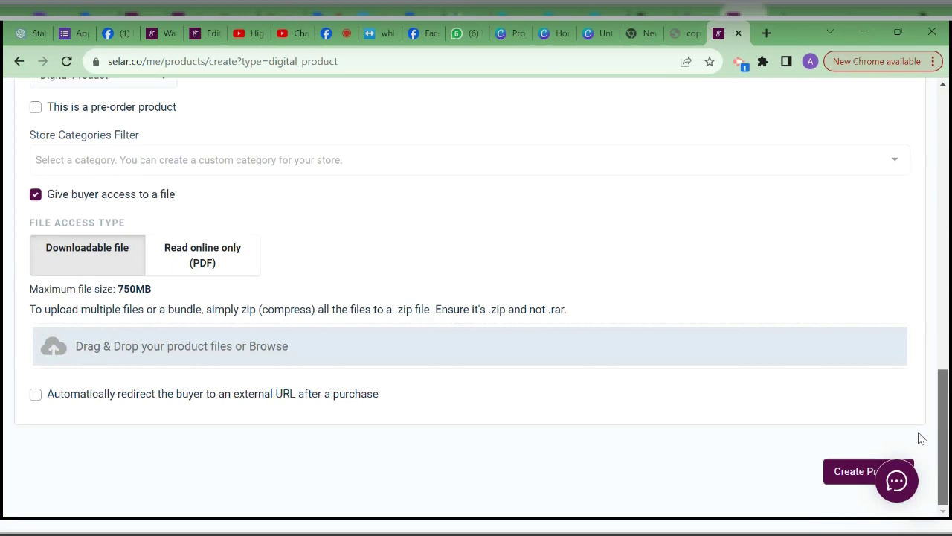
pyautogui.scroll(10, 900, 334)
pyautogui.moveTo(945, 255); pyautogui.dragTo(945, 130)
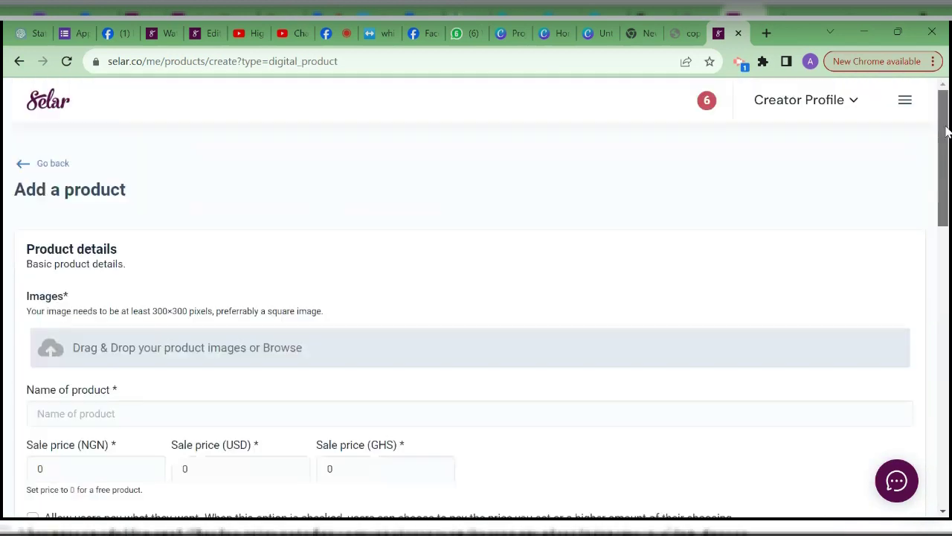
# - Open the public storefront through the store link and browse the listed products
pyautogui.click(904, 102)
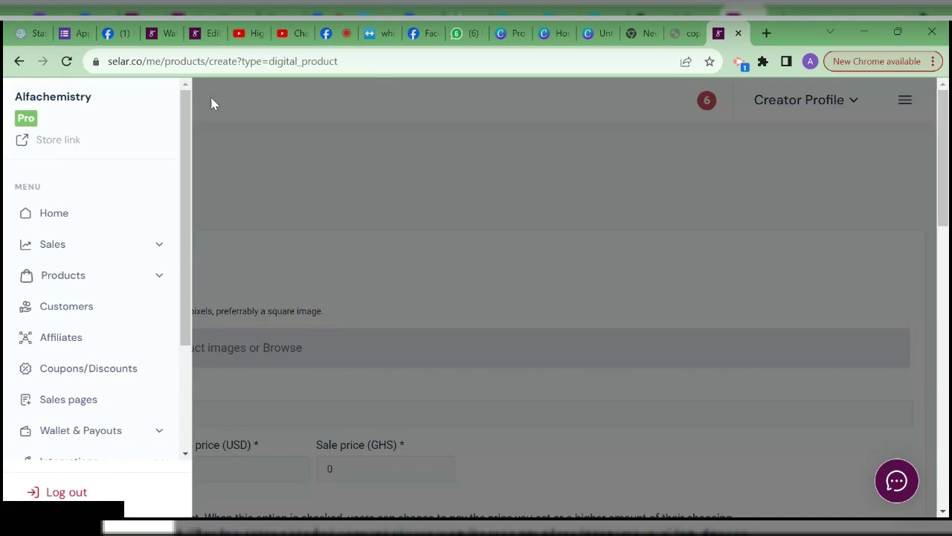
pyautogui.click(53, 153)
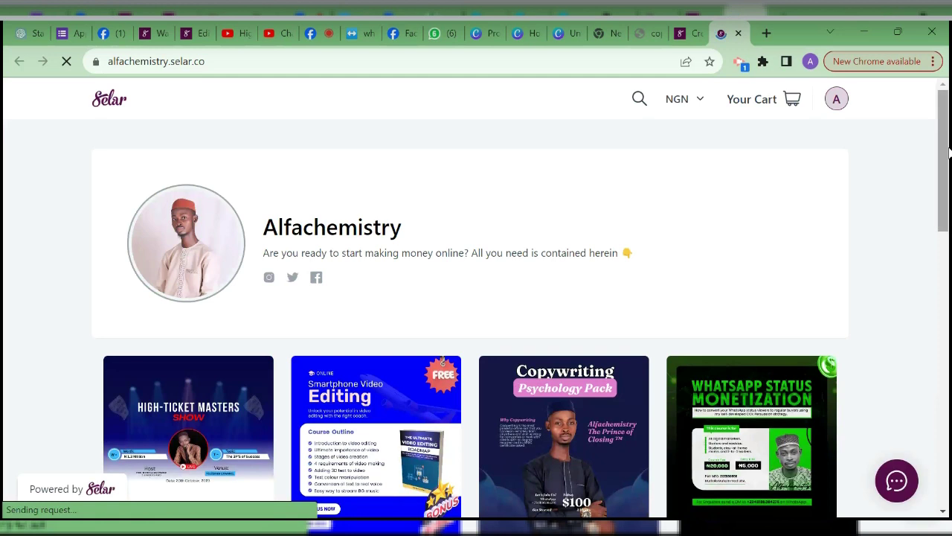
pyautogui.moveTo(941, 188); pyautogui.dragTo(928, 252)
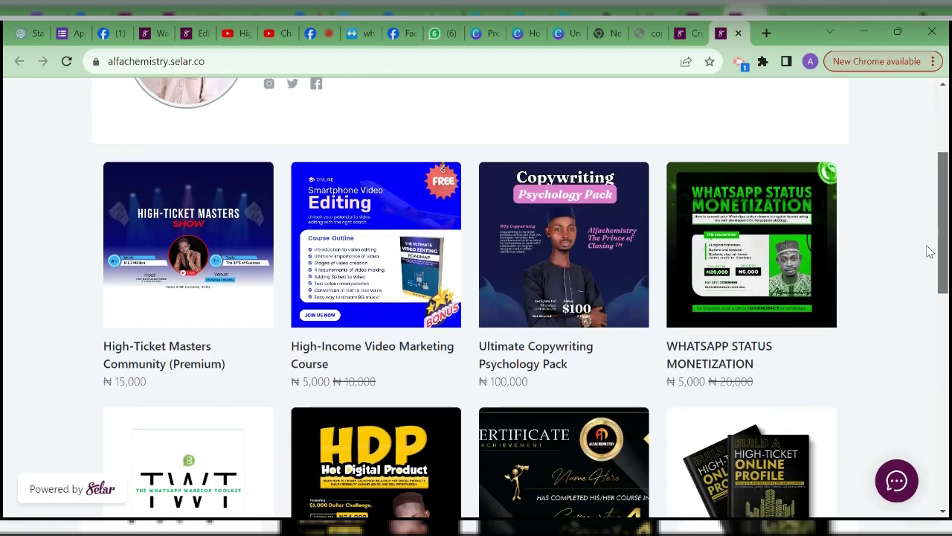
pyautogui.scroll(-3, 929, 252)
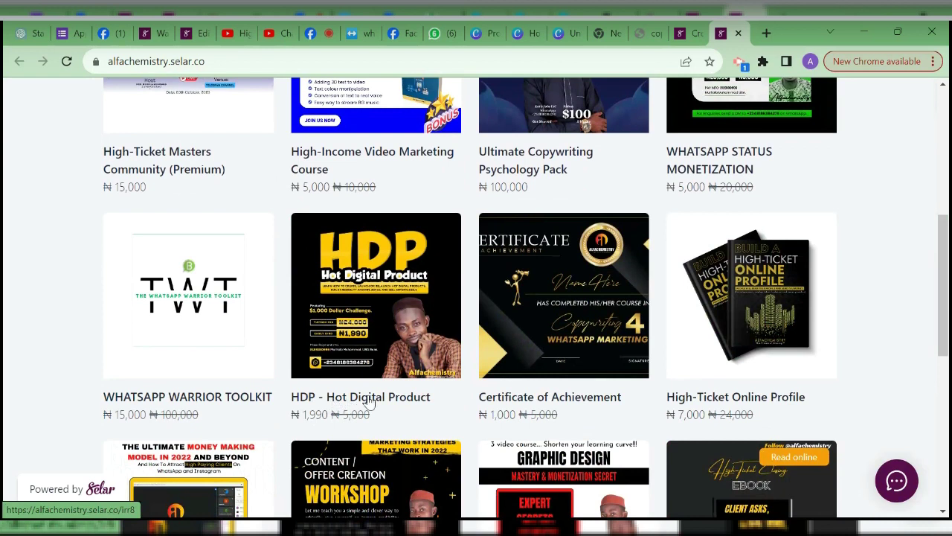
# - View the "HDP - Hot Digital Product" listing and open its full details page
pyautogui.click(368, 344)
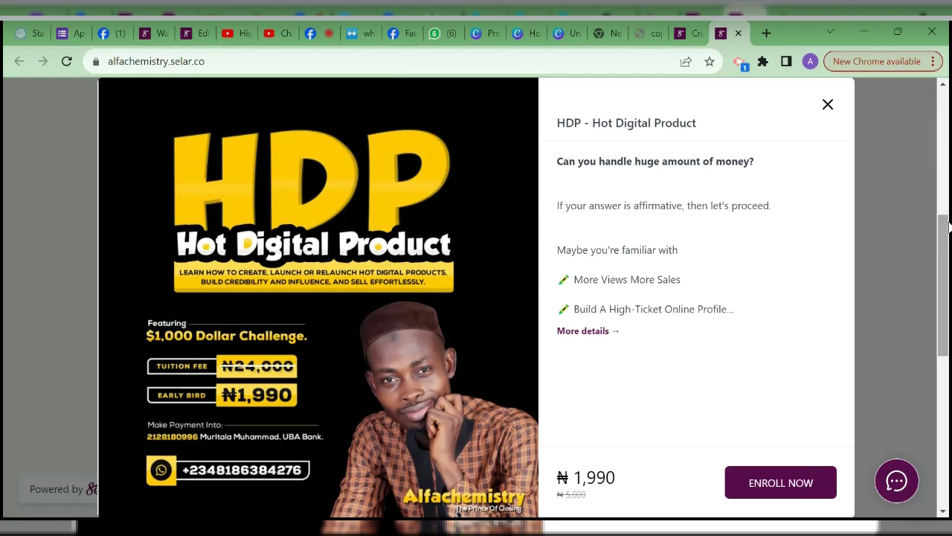
pyautogui.moveTo(940, 259); pyautogui.dragTo(929, 306)
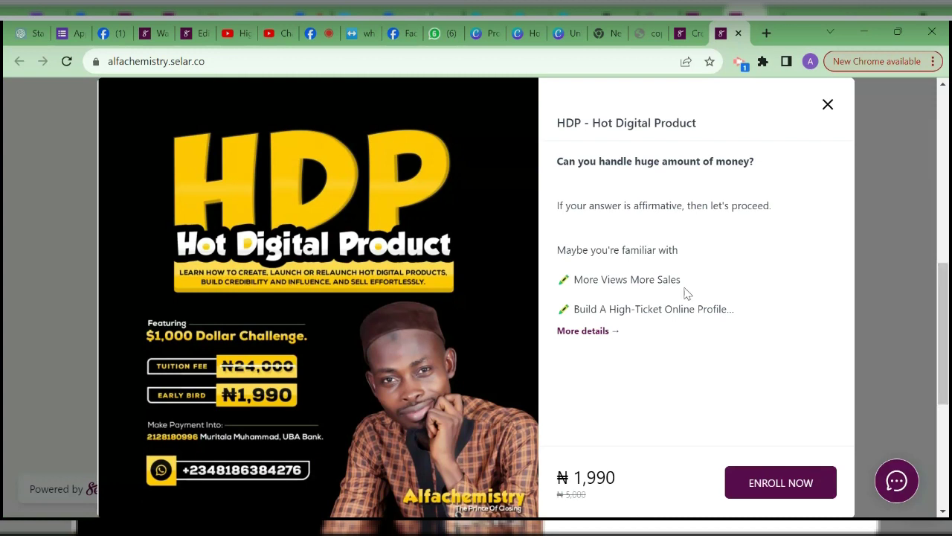
pyautogui.click(580, 339)
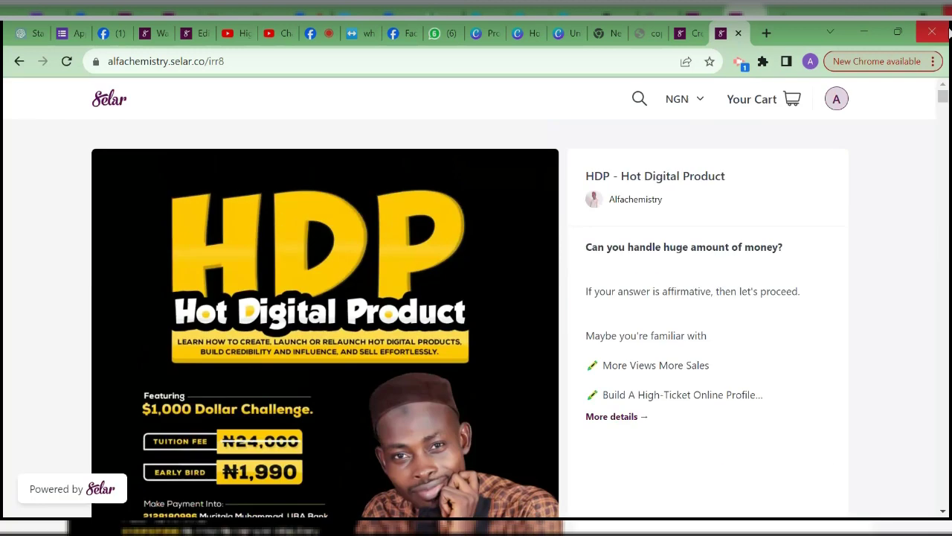
# - Return from the product form to the product type selection and choose Course (Hosted on Selar)
pyautogui.click(696, 35)
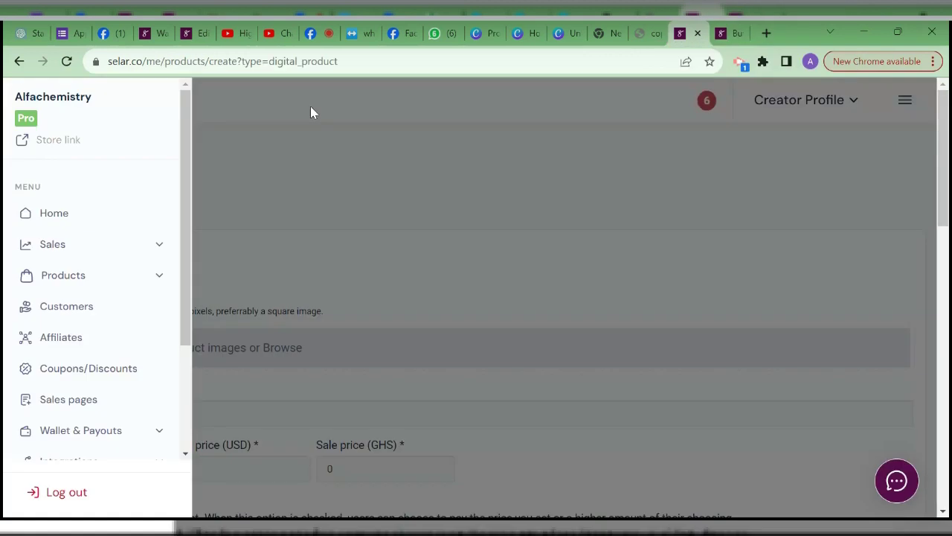
pyautogui.click(347, 137)
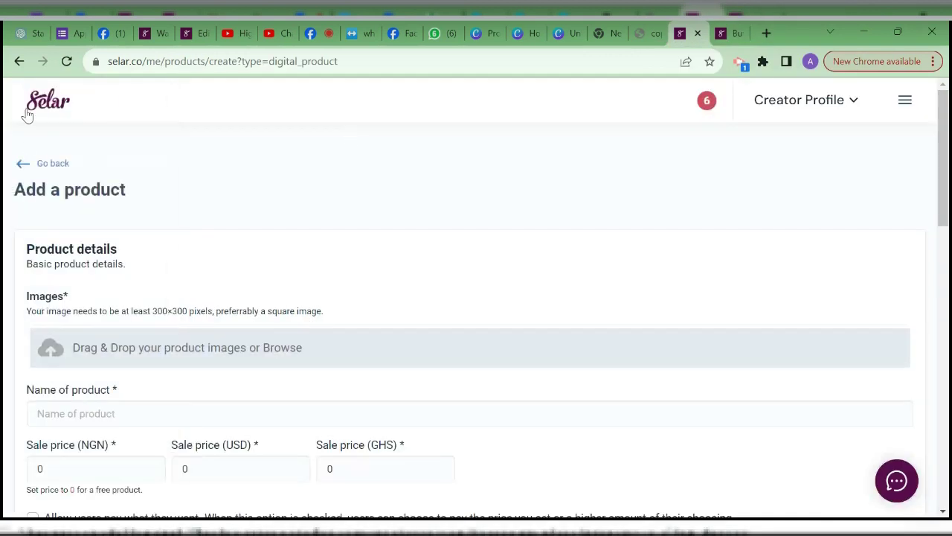
pyautogui.click(43, 164)
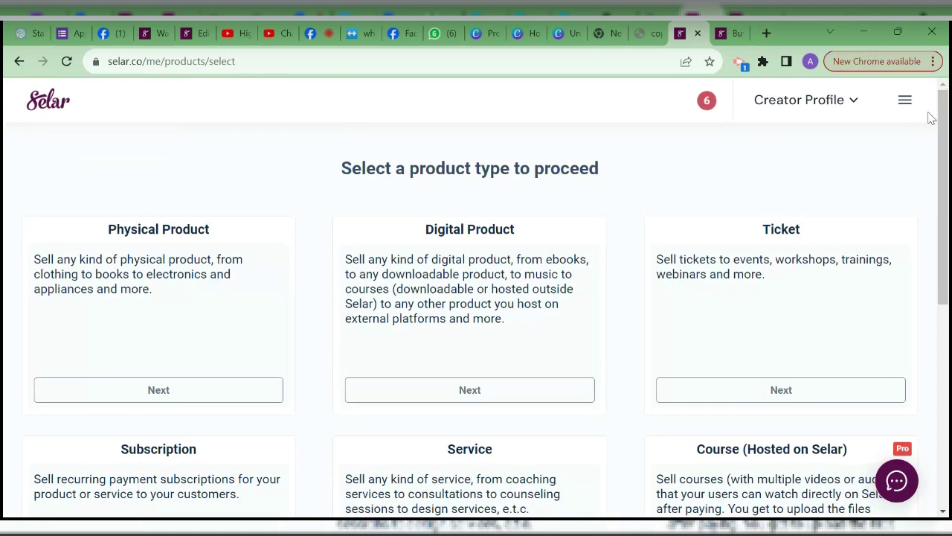
pyautogui.moveTo(944, 115); pyautogui.dragTo(916, 226)
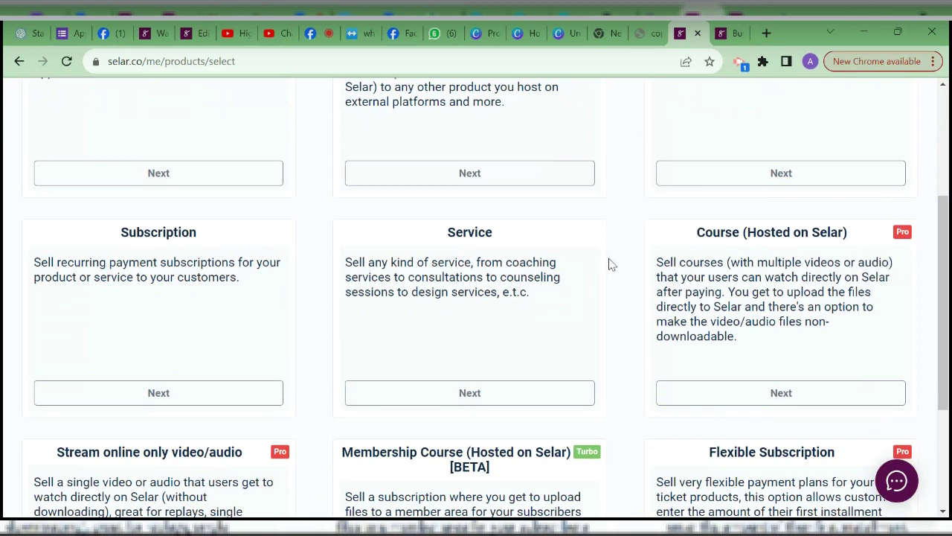
pyautogui.click(683, 393)
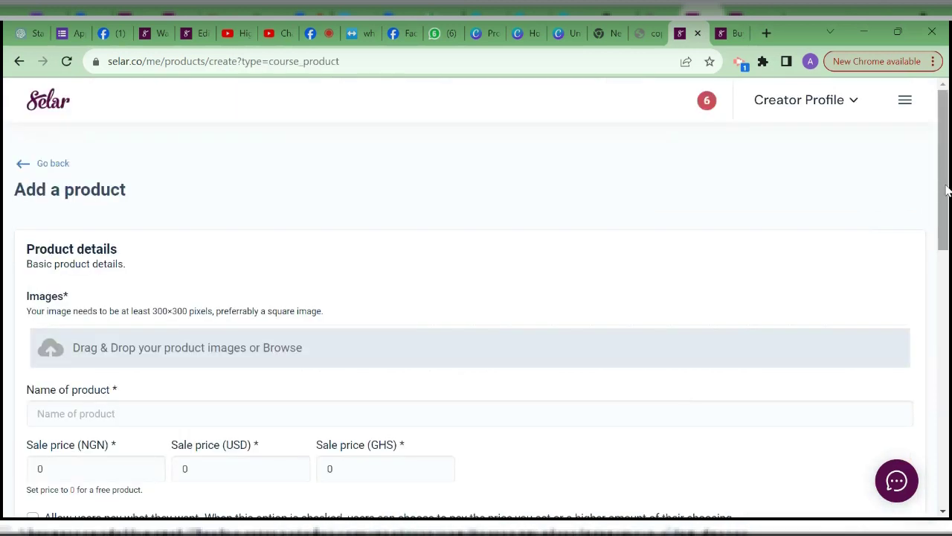
# - Upload image01 from the Downloads folder as the course's product image
pyautogui.moveTo(946, 191)
pyautogui.mouseDown()
pyautogui.moveTo(914, 300)
pyautogui.moveTo(940, 181)
pyautogui.mouseUp()
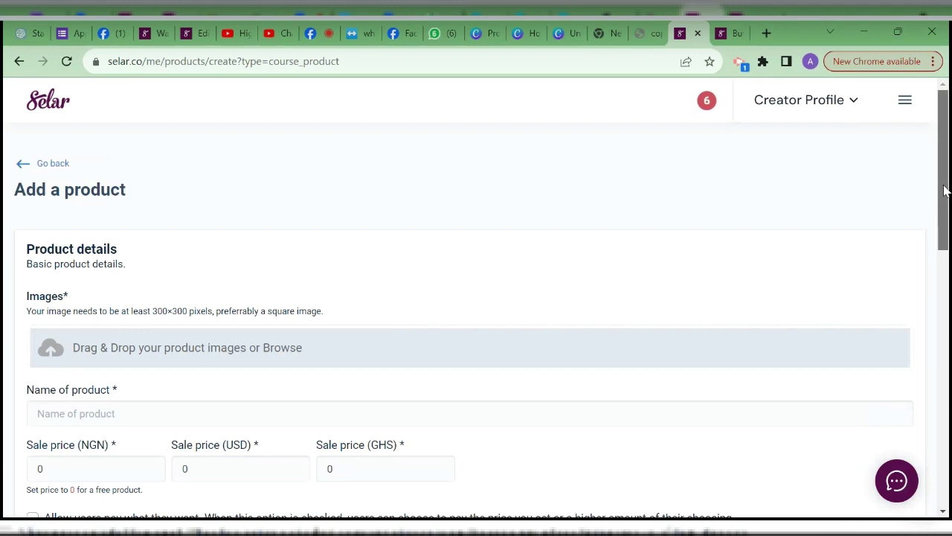
pyautogui.scroll(-10, 910, 340)
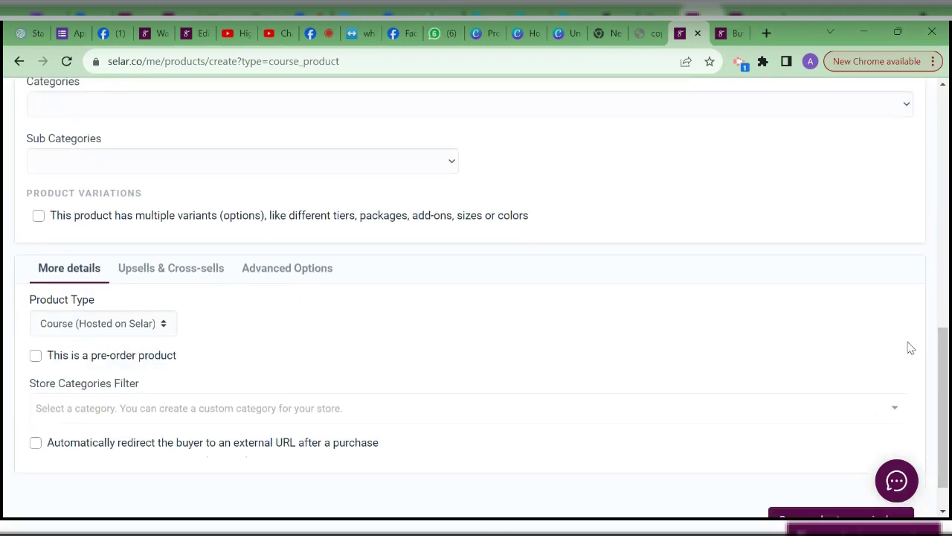
pyautogui.moveTo(941, 341); pyautogui.dragTo(905, 189)
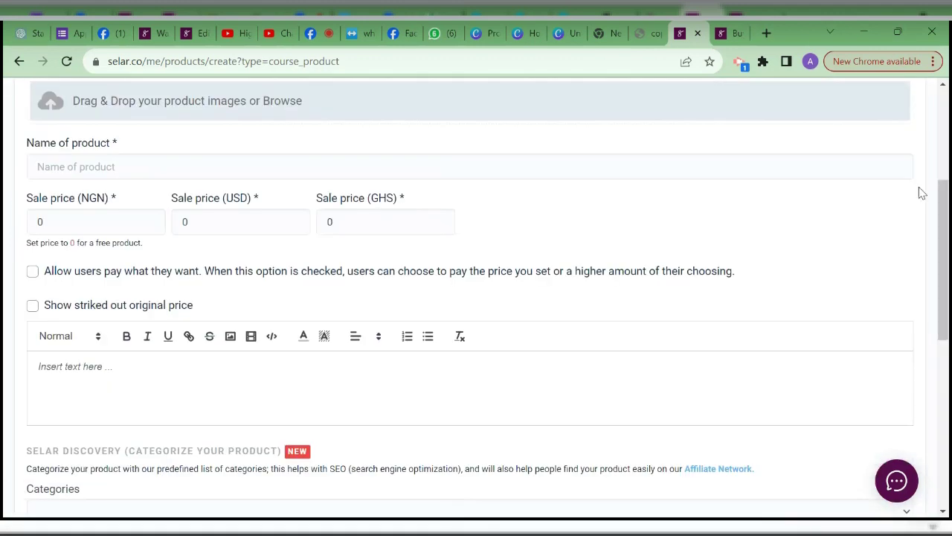
pyautogui.scroll(3, 926, 175)
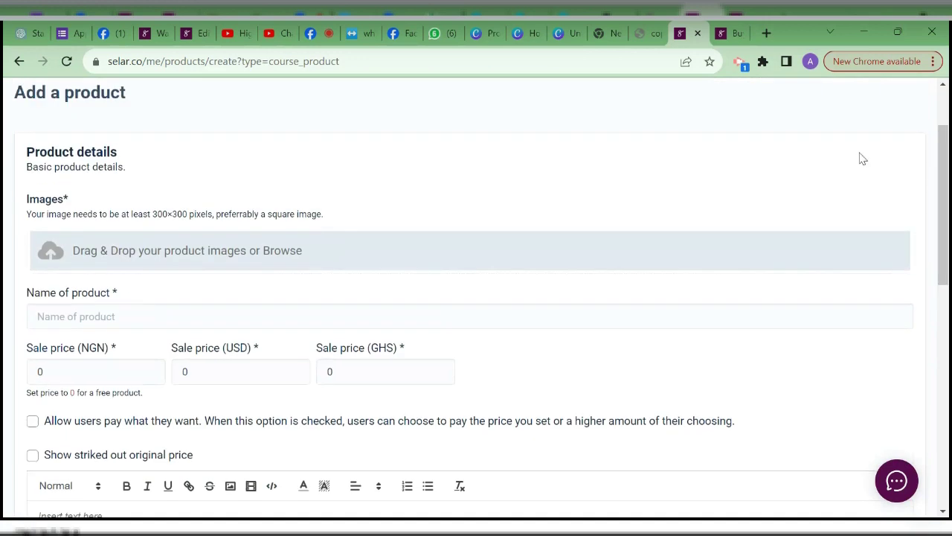
pyautogui.click(233, 252)
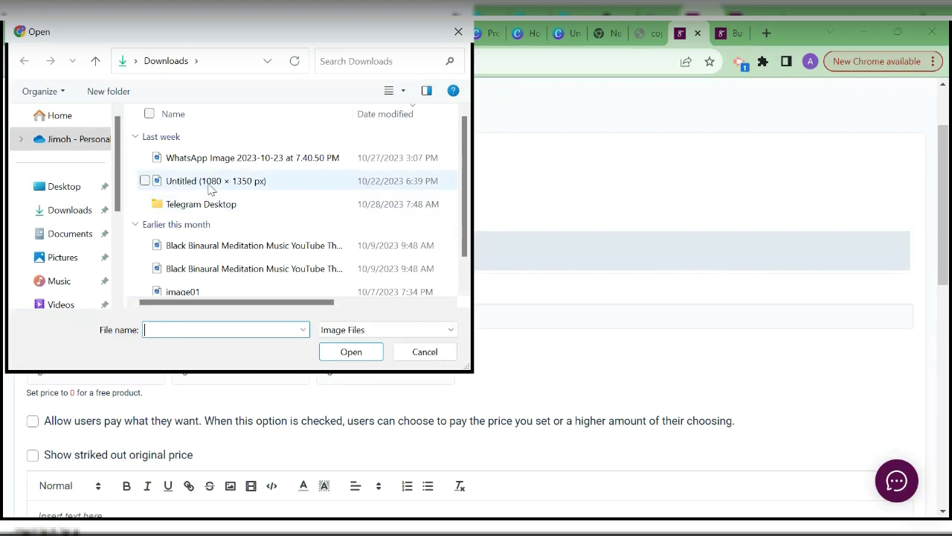
pyautogui.click(195, 293)
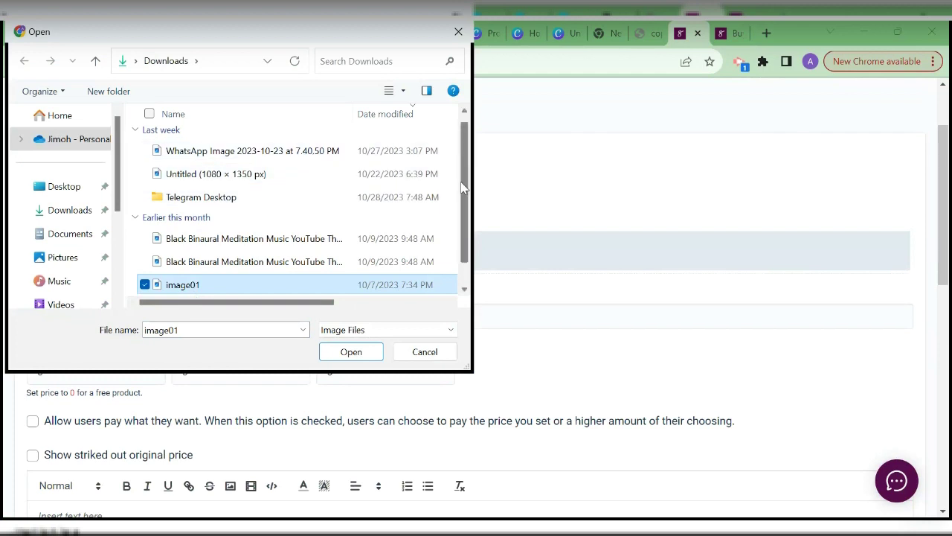
pyautogui.scroll(-1, 461, 188)
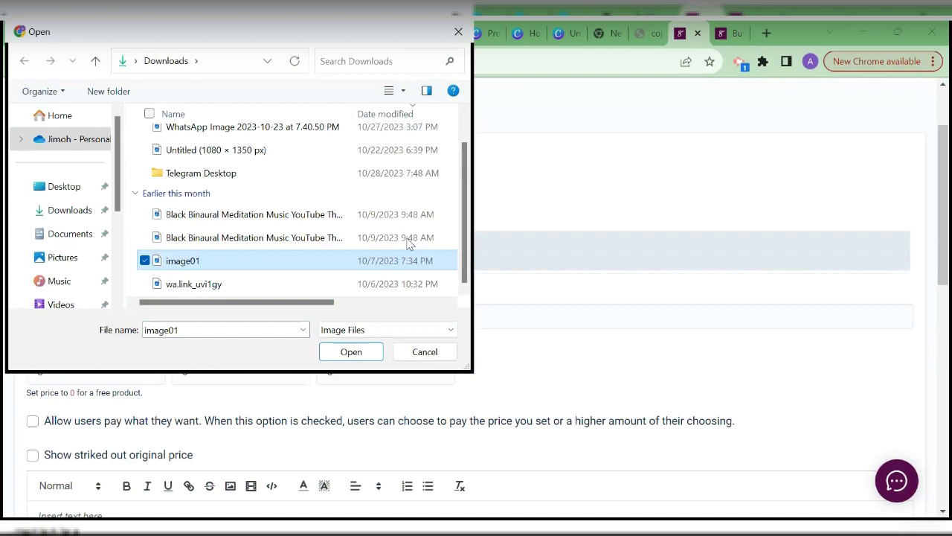
pyautogui.click(346, 354)
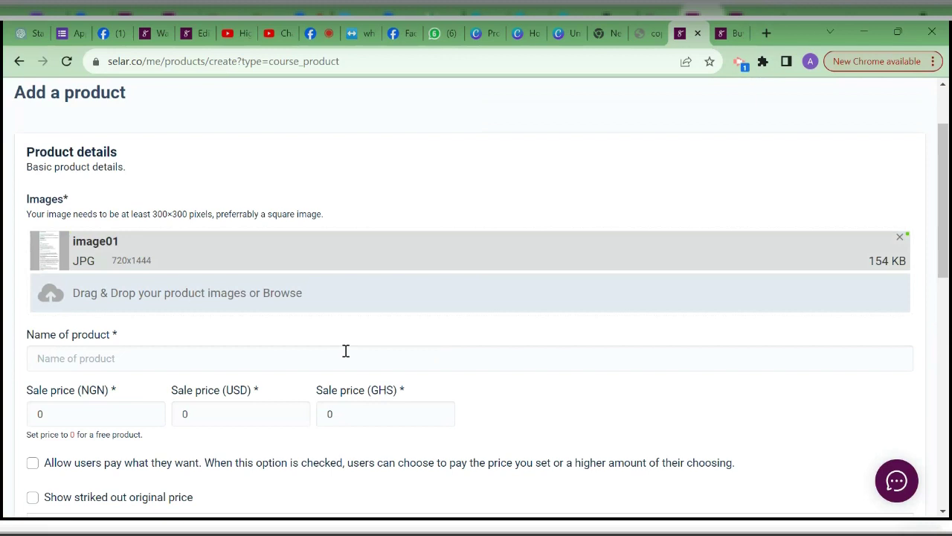
# - Name the product "HOW TO HOST YOUR COURSES ON SELAR"
pyautogui.moveTo(939, 169); pyautogui.dragTo(943, 134)
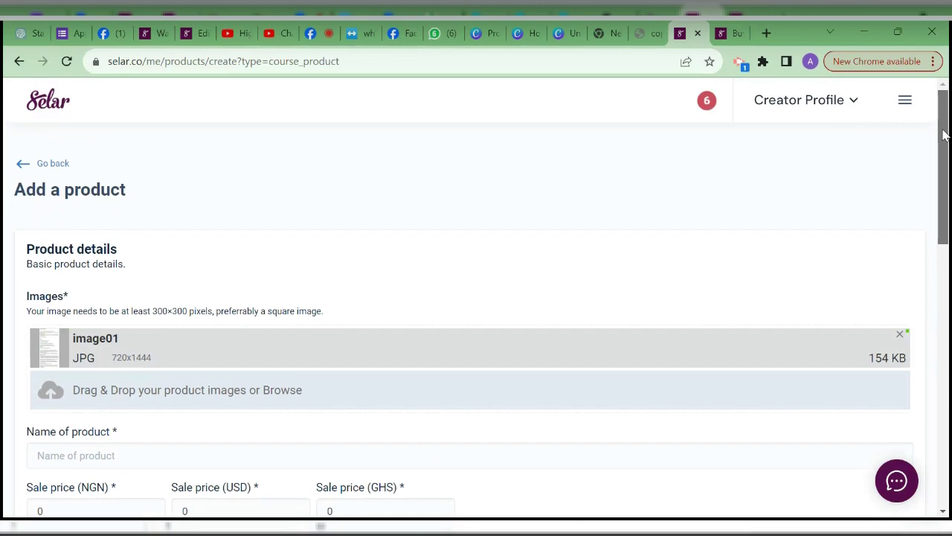
pyautogui.scroll(-1, 898, 160)
pyautogui.scroll(1, 820, 201)
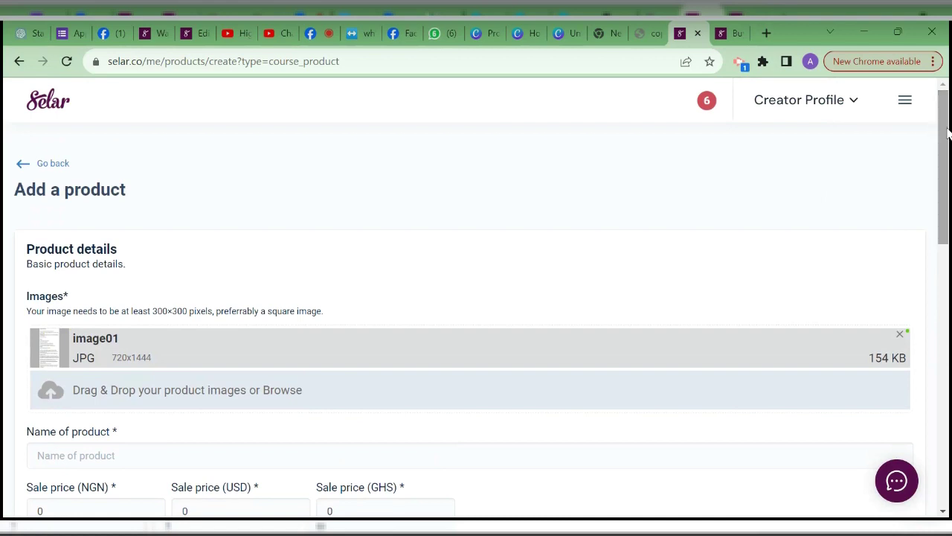
pyautogui.moveTo(946, 131); pyautogui.dragTo(940, 212)
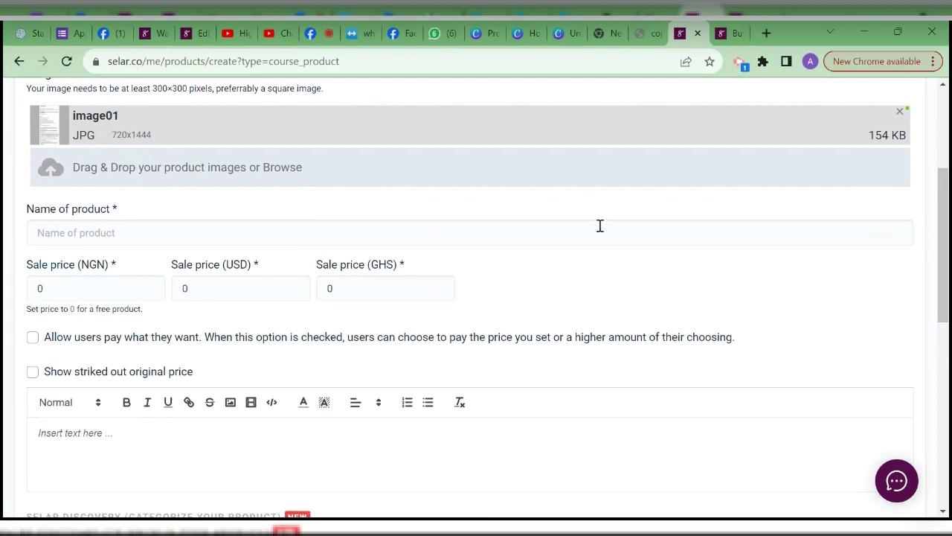
pyautogui.click(545, 231)
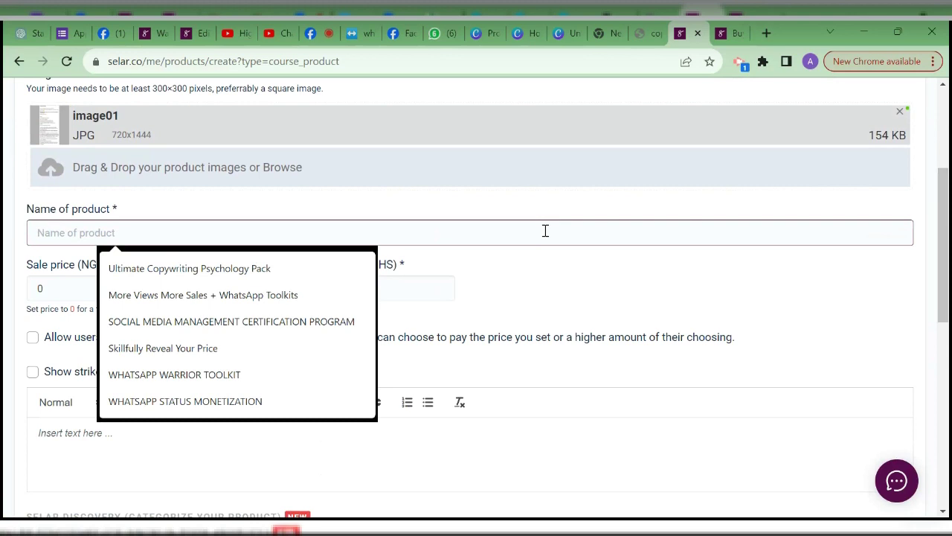
pyautogui.write('HOW')
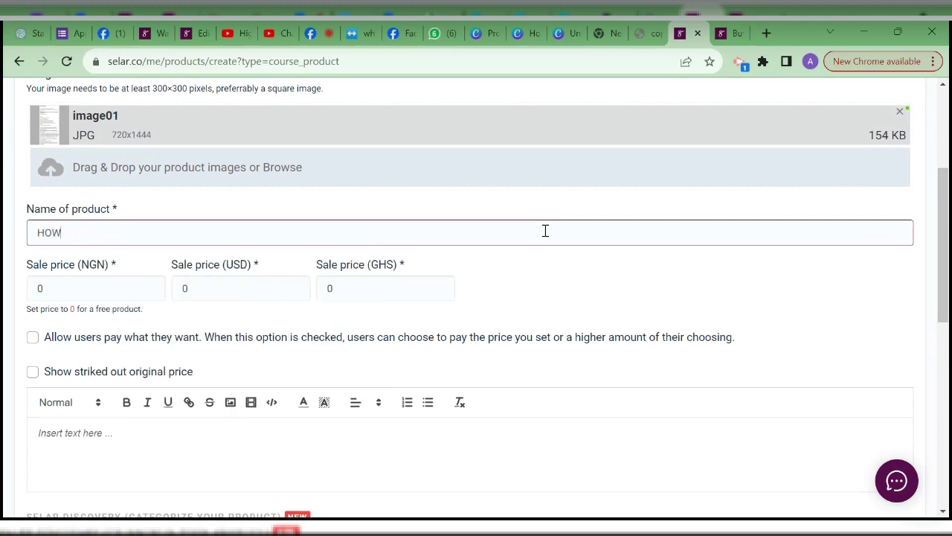
pyautogui.write(' TO HOS T YOUR COURSES')
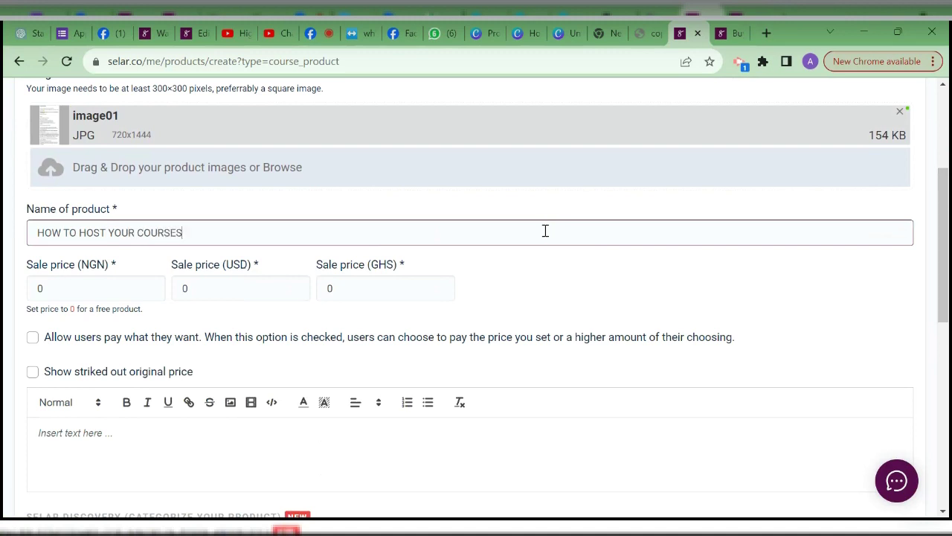
pyautogui.write(' ON SELAR')
# - Look through the entries of the account's navigation menu and return to the product form's sale price fields
pyautogui.click(66, 288)
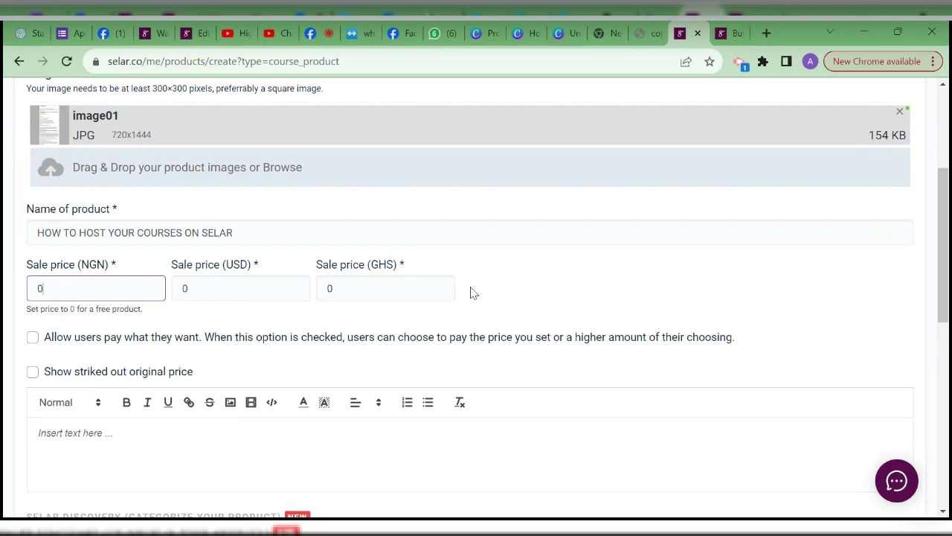
pyautogui.moveTo(943, 186); pyautogui.dragTo(947, 77)
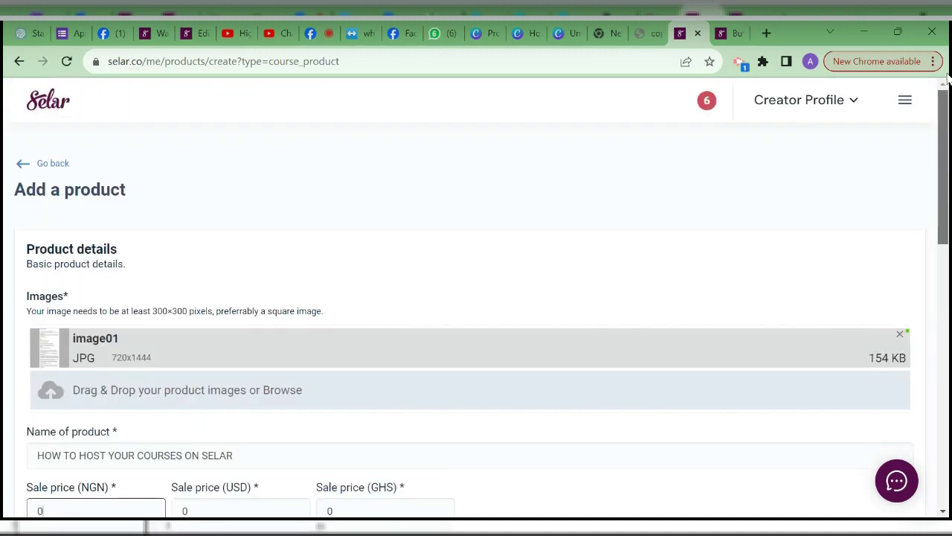
pyautogui.click(904, 101)
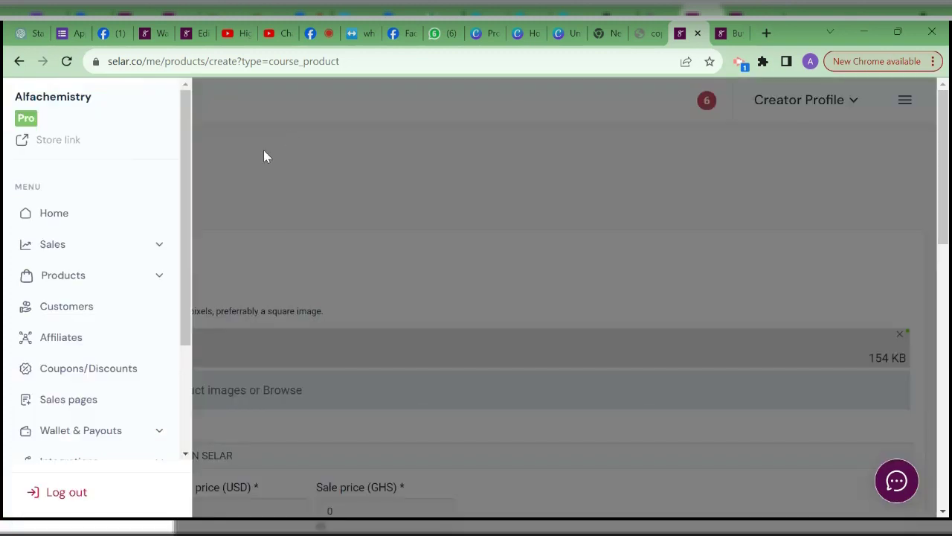
pyautogui.click(266, 156)
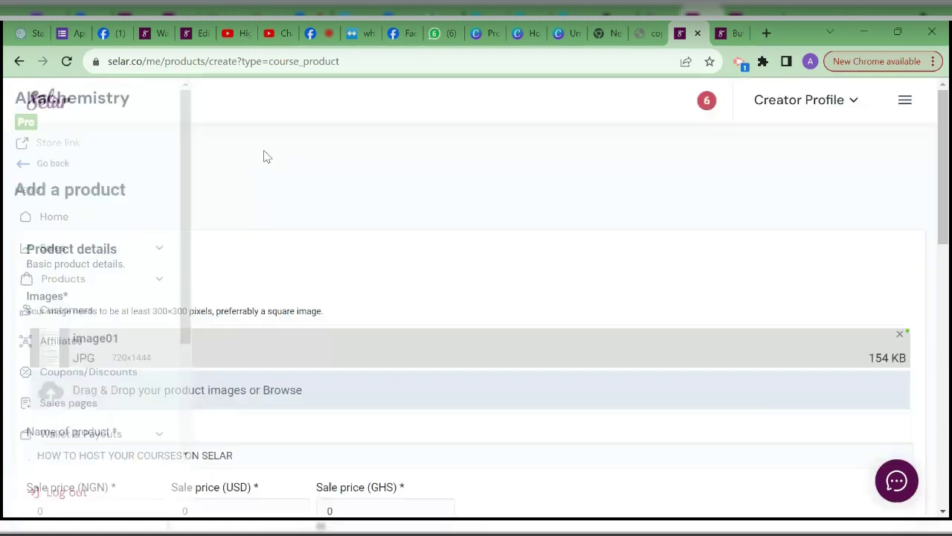
pyautogui.click(899, 102)
pyautogui.scroll(-2, 153, 258)
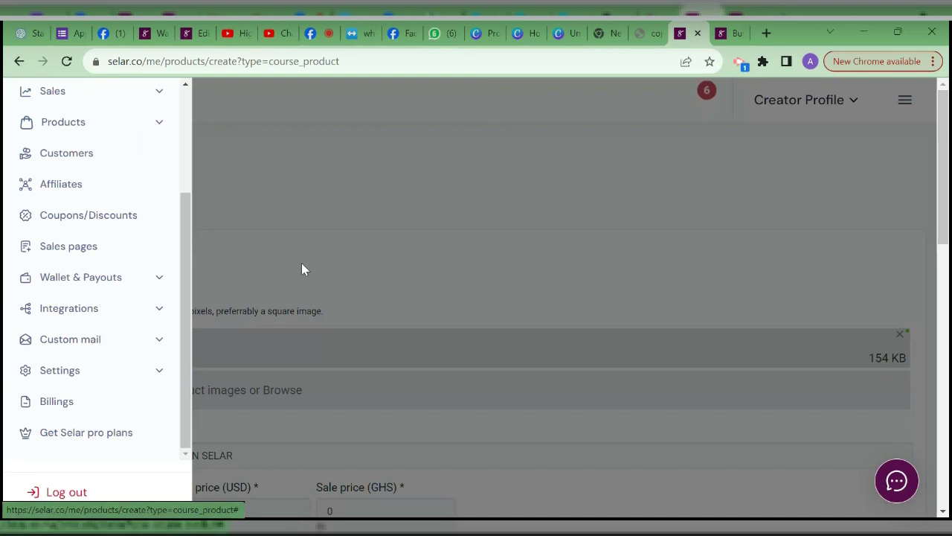
pyautogui.click(348, 251)
pyautogui.moveTo(937, 138); pyautogui.dragTo(937, 245)
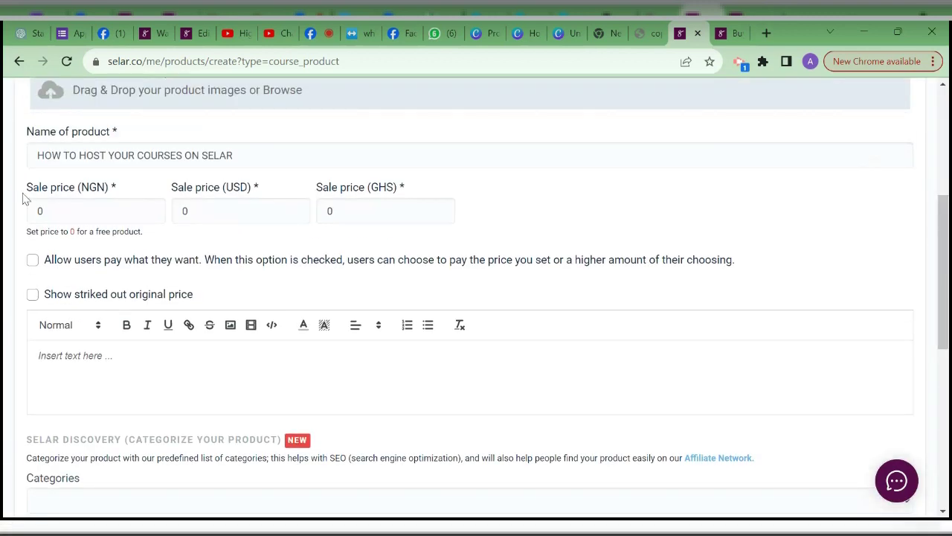
# - Set the sale prices to 10000 NGN, 20 USD and 250 GHS
pyautogui.click(77, 210)
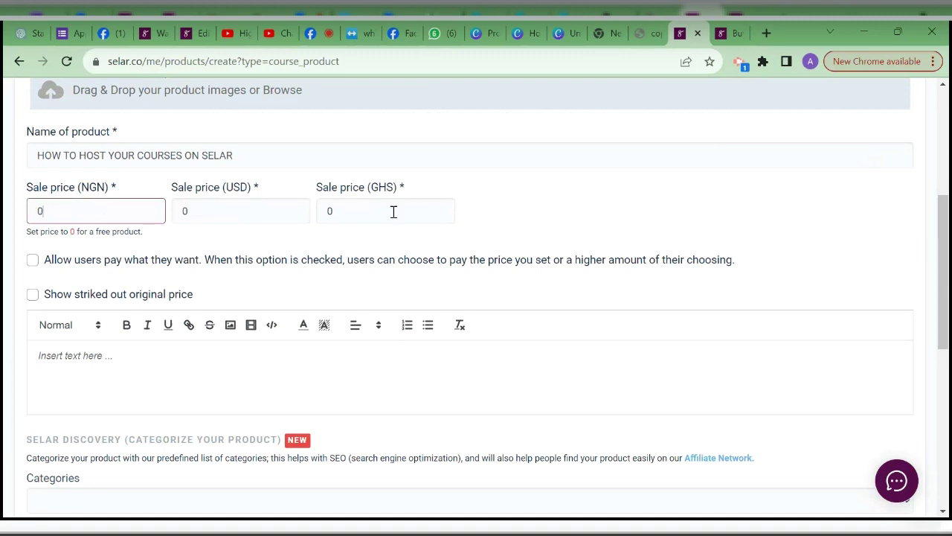
pyautogui.press('BackSpace')
pyautogui.write('10000')
pyautogui.click(204, 212)
pyautogui.press('BackSpace')
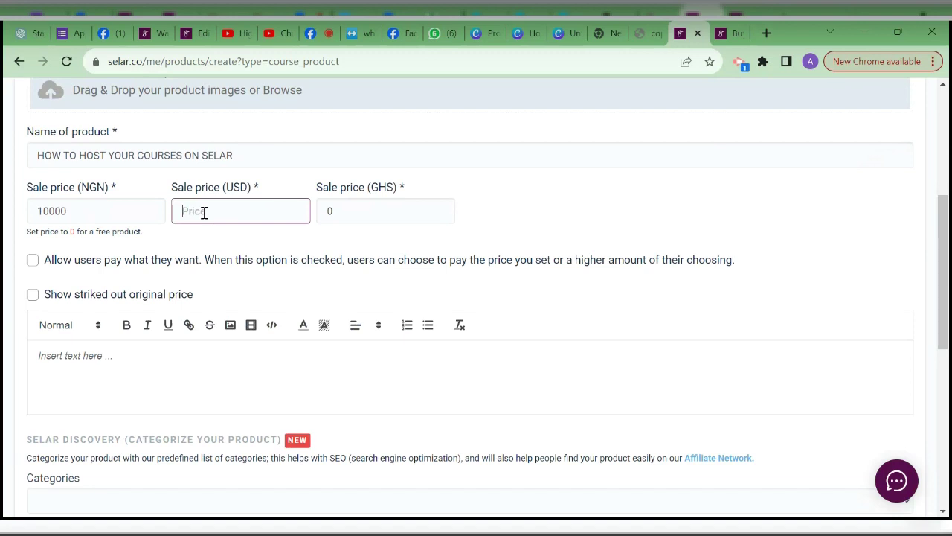
pyautogui.write('20')
pyautogui.click(340, 213)
pyautogui.press('BackSpace')
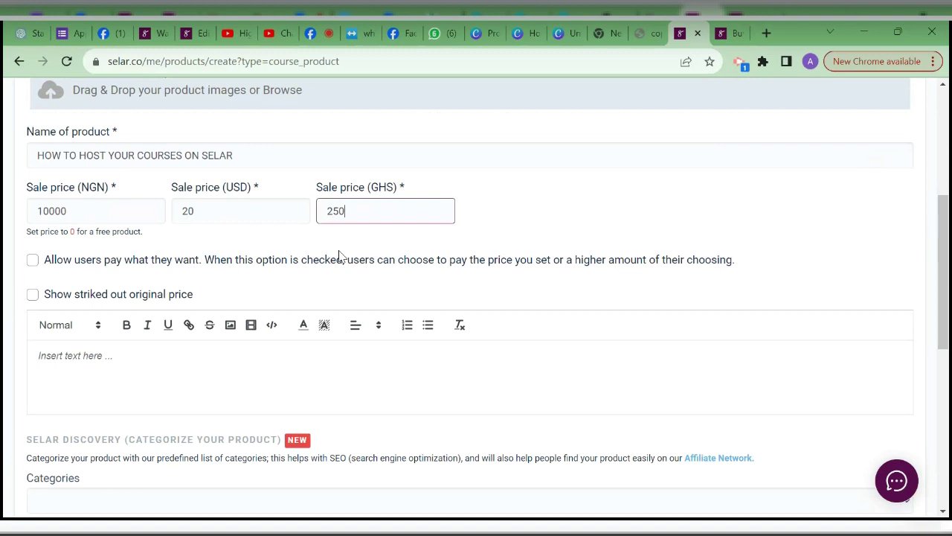
# - Enable the "Show striked out original price" option and leave "Allow users pay what they want" unchecked
pyautogui.click(32, 261)
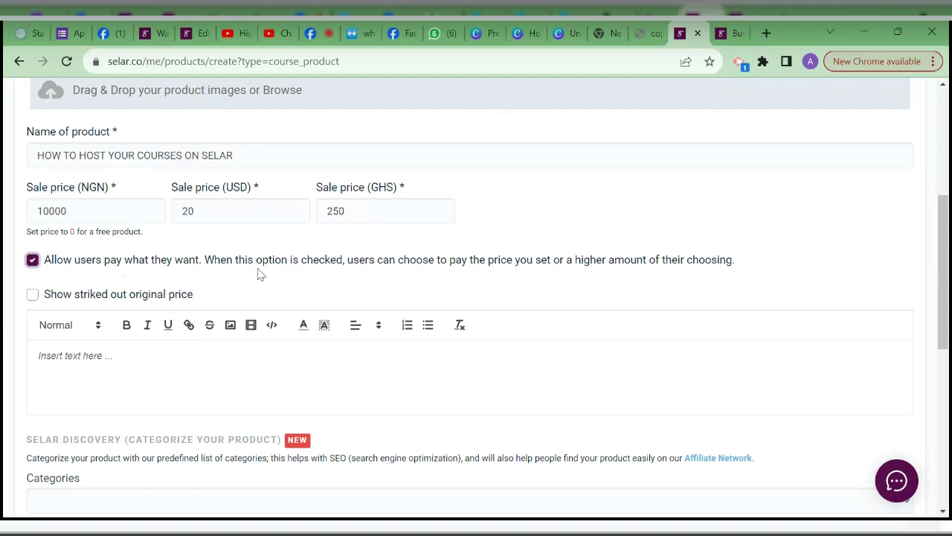
pyautogui.click(36, 302)
pyautogui.click(33, 296)
pyautogui.click(34, 262)
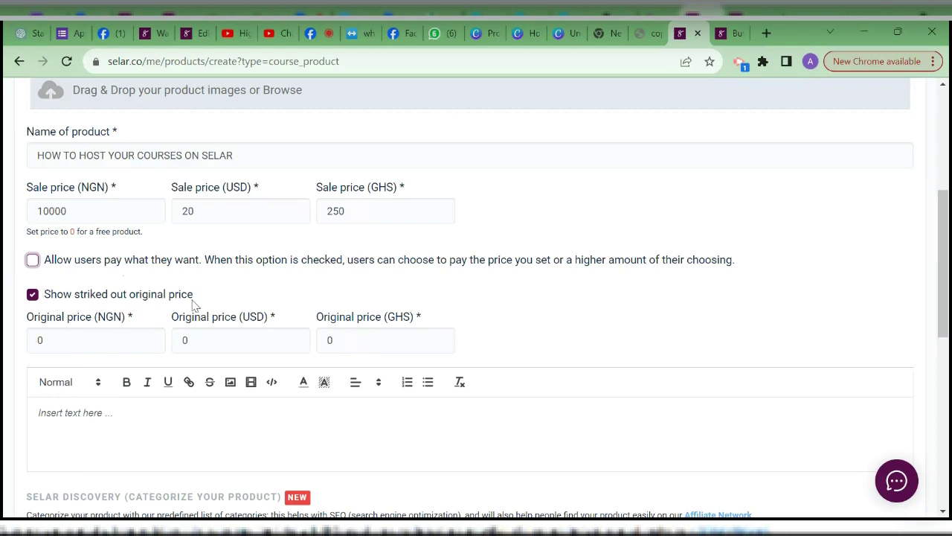
# - Set the original prices to 30000 NGN, 60 USD and 450 GHS
pyautogui.click(90, 337)
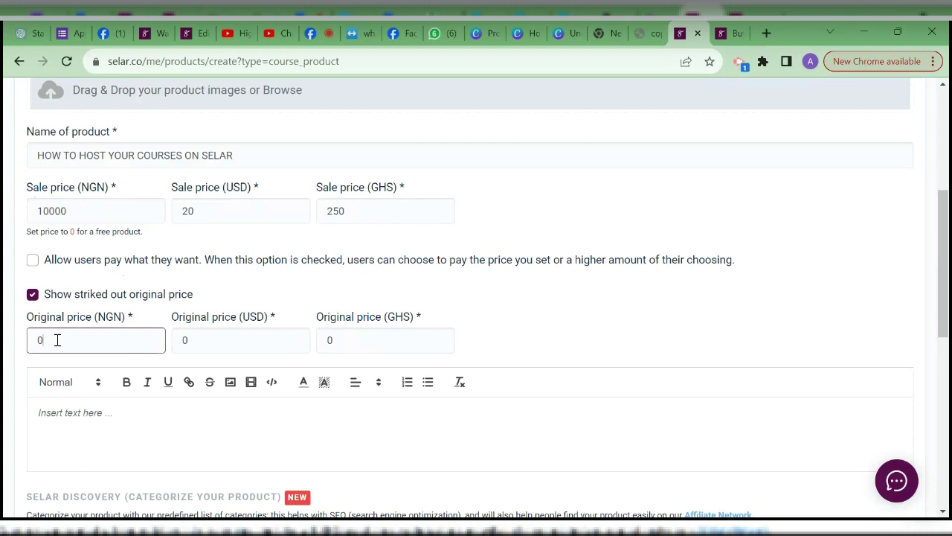
pyautogui.press('BackSpace')
pyautogui.write('30000')
pyautogui.click(206, 343)
pyautogui.press('BackSpace')
pyautogui.write('60')
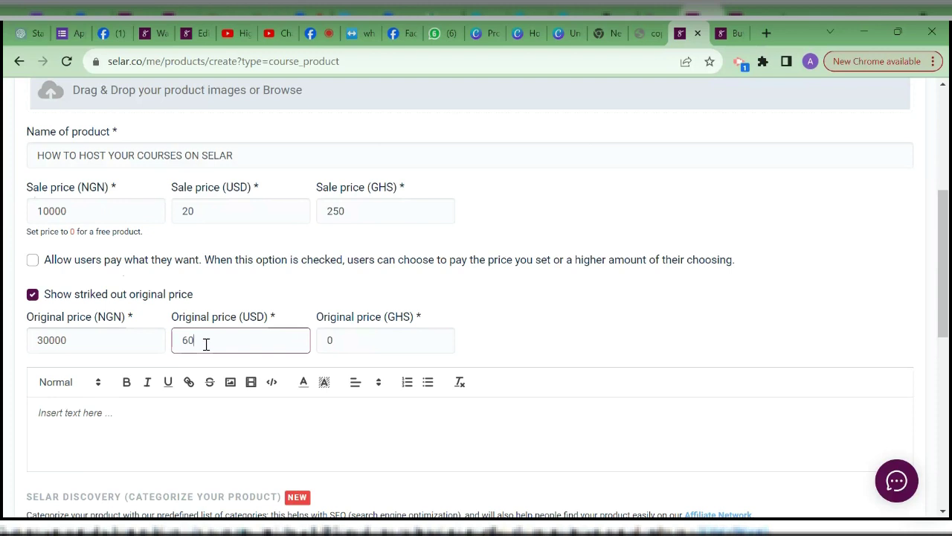
pyautogui.click(398, 340)
pyautogui.press('BackSpace')
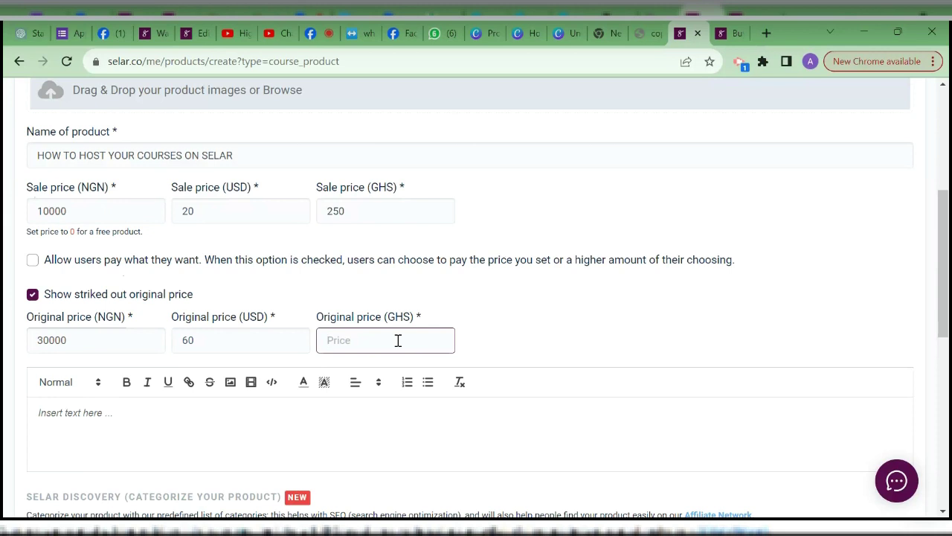
pyautogui.write('450')
# - View the "HDP - Hot Digital Product" listing as a description example and return to the course form's description editor
pyautogui.moveTo(945, 229); pyautogui.dragTo(945, 262)
pyautogui.click(620, 315)
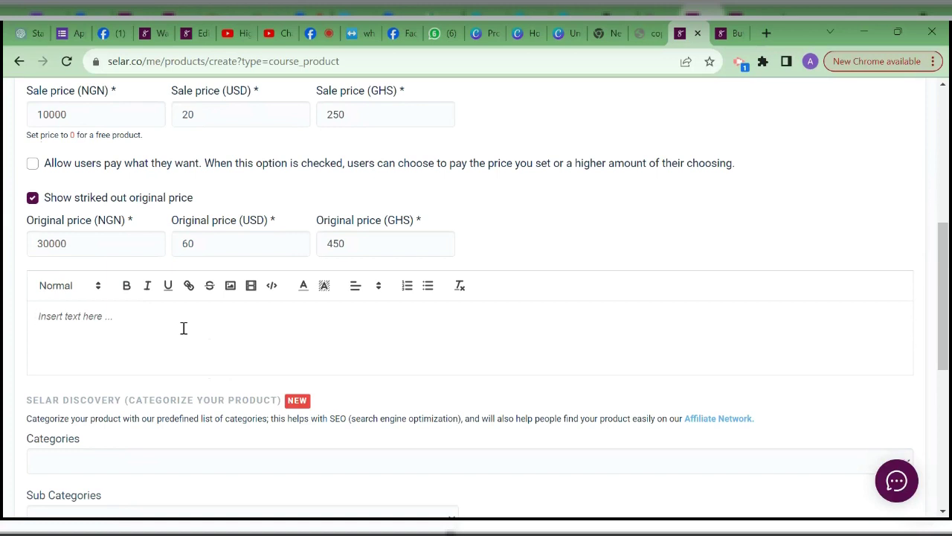
pyautogui.click(740, 28)
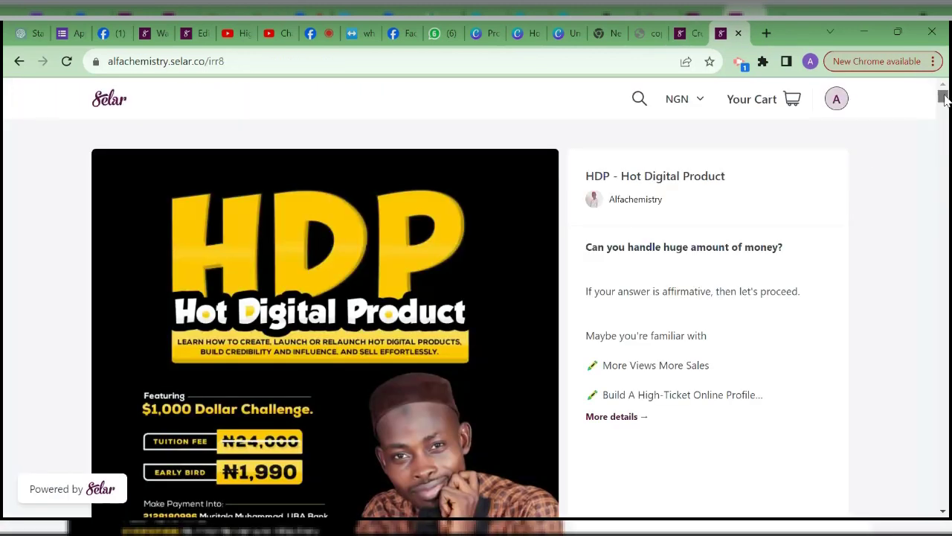
pyautogui.moveTo(943, 96); pyautogui.dragTo(671, 102)
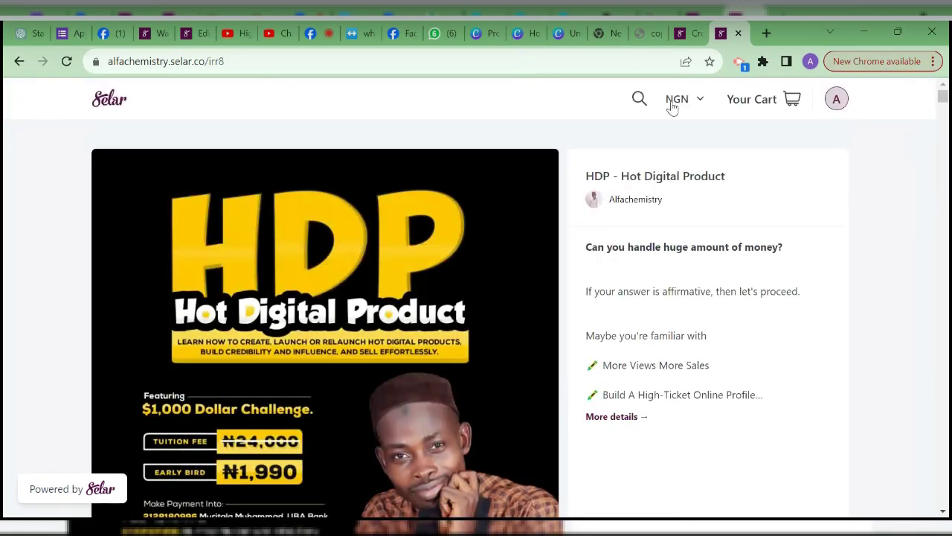
pyautogui.click(689, 29)
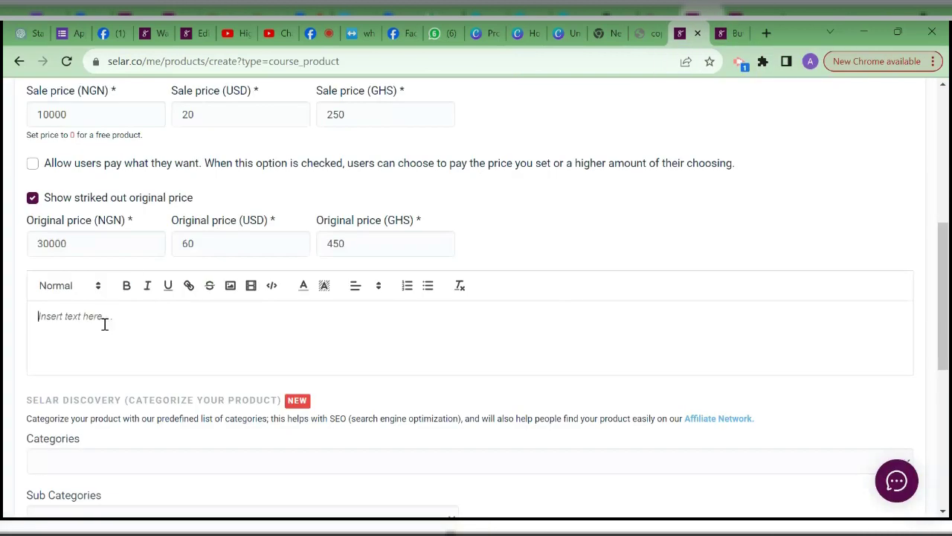
# - Enter "HOW TO HOST YOUR COURSES ON SELAR" as the first line of the product description
pyautogui.write('THE')
pyautogui.press('BackSpace')
pyautogui.press('BackSpace')
pyautogui.press('BackSpace')
pyautogui.write('HOW TO ')
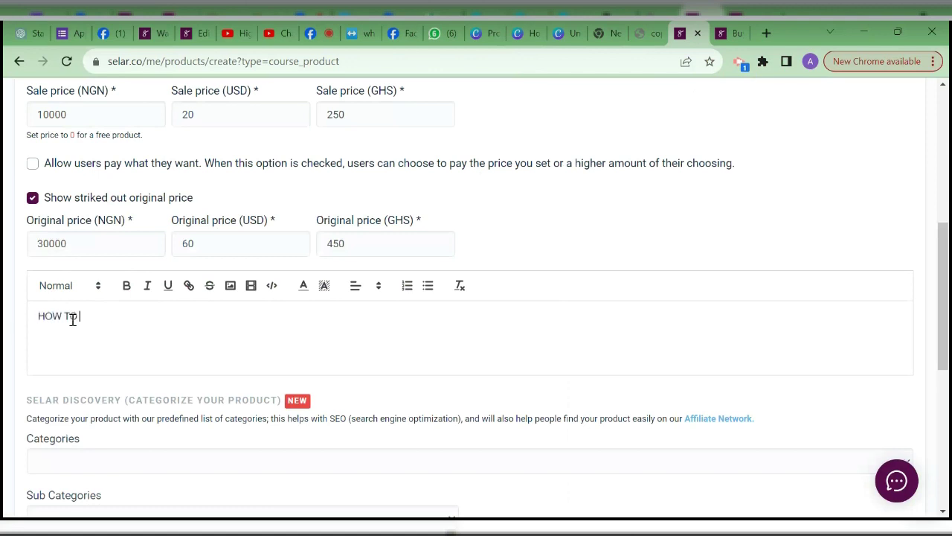
pyautogui.write('E')
pyautogui.press('BackSpace')
pyautogui.write('HOST YOUR COUR')
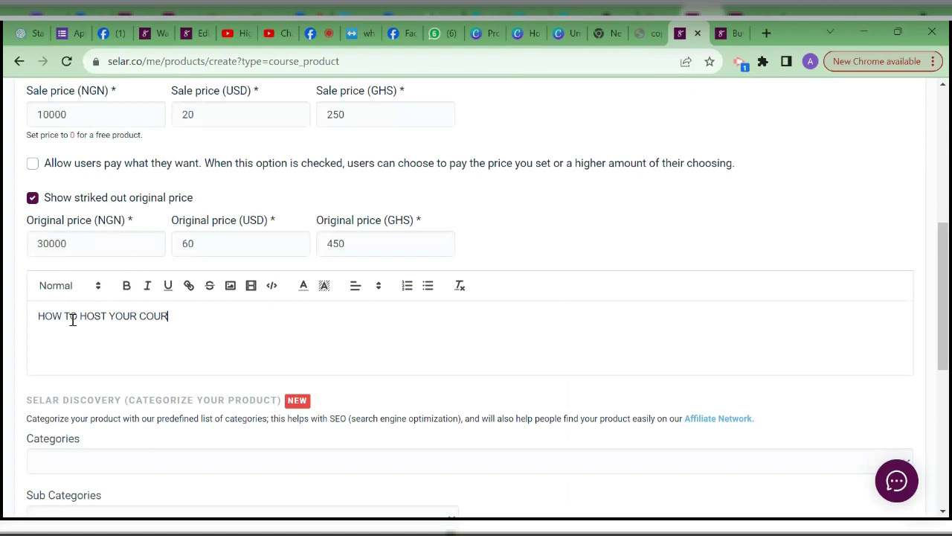
pyautogui.write('SES ON SELAR')
# - Format the description's first line as Heading 1
pyautogui.tripleClick(73, 318)
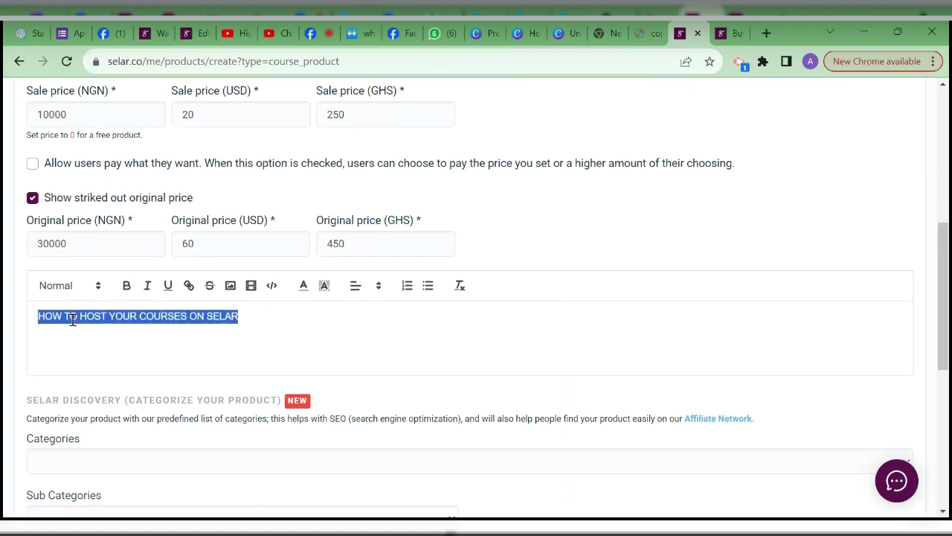
pyautogui.click(99, 288)
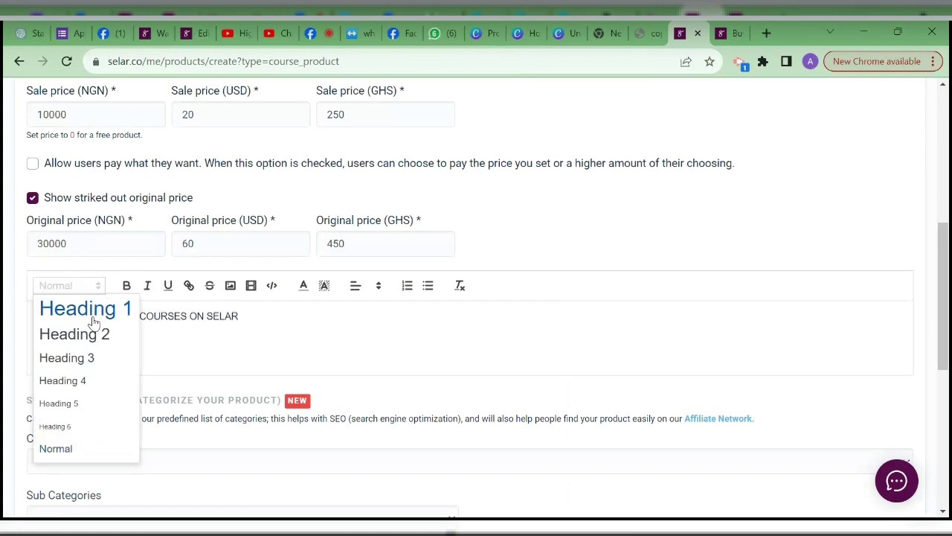
pyautogui.click(86, 308)
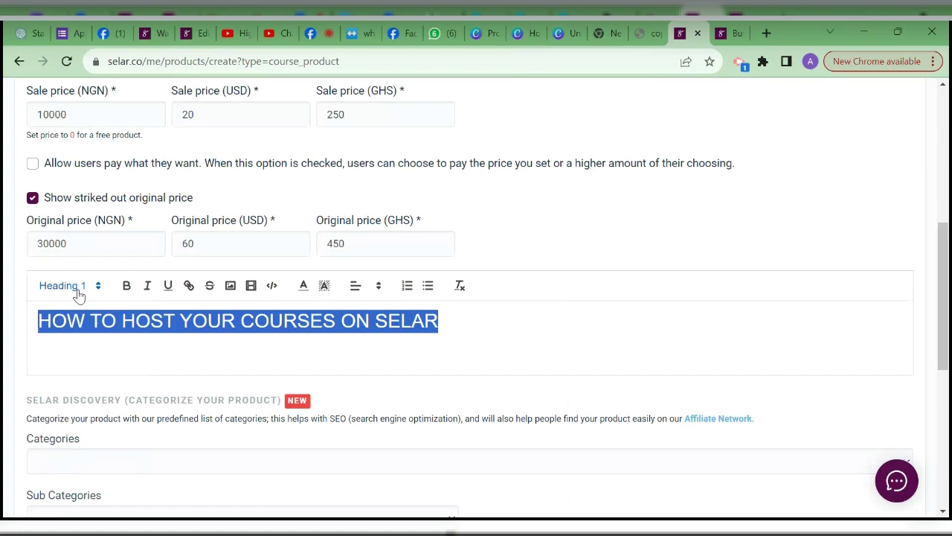
# - Colour the description heading's text red and give it a yellow background highlight
pyautogui.click(299, 292)
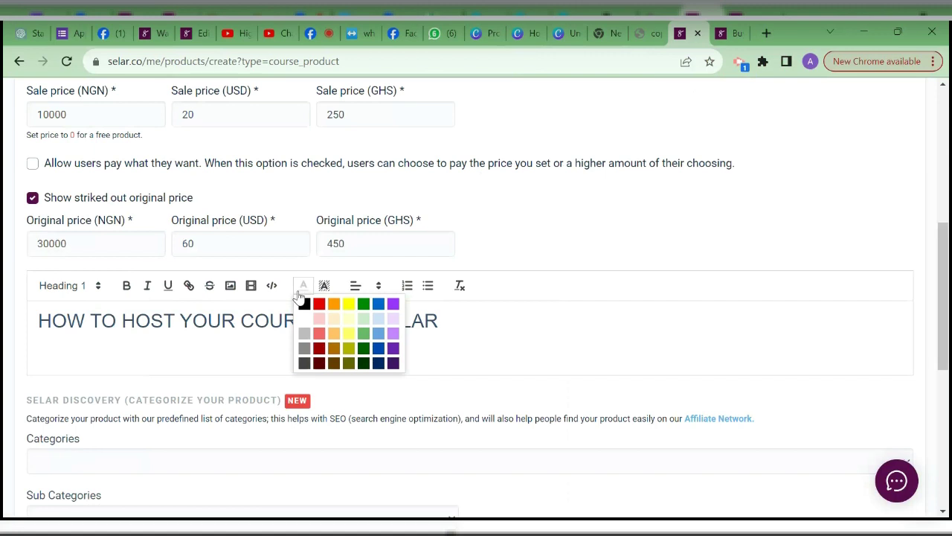
pyautogui.click(319, 305)
pyautogui.click(325, 287)
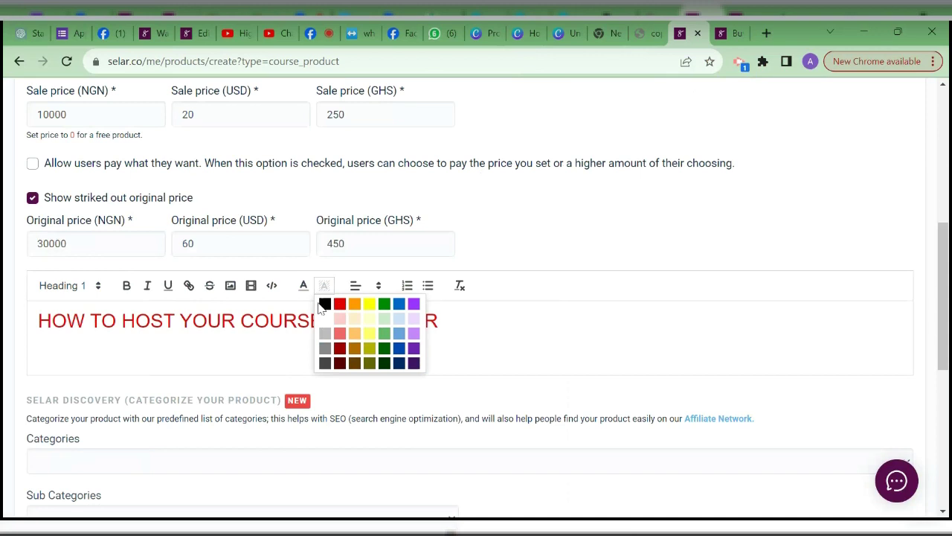
pyautogui.click(369, 303)
pyautogui.click(456, 326)
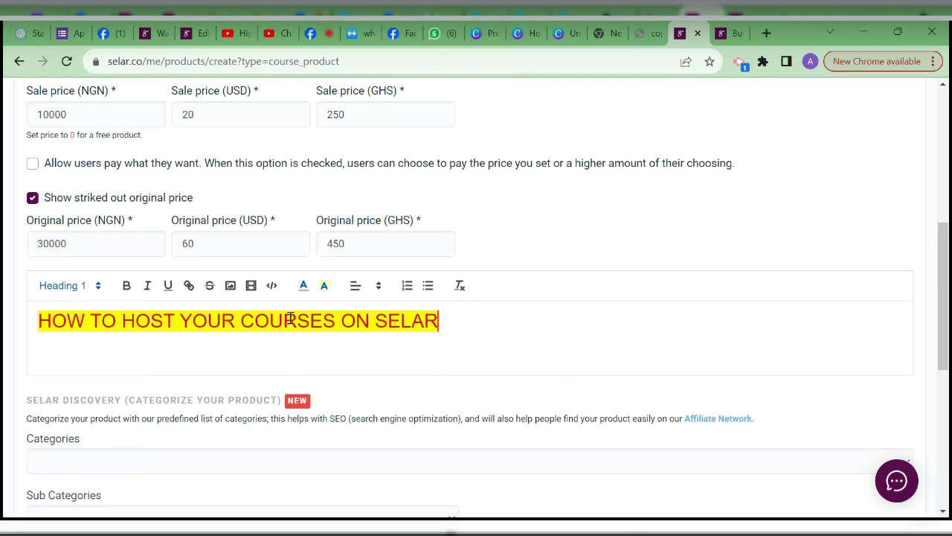
# - Make the entire description heading bold
pyautogui.moveTo(31, 320); pyautogui.dragTo(445, 307)
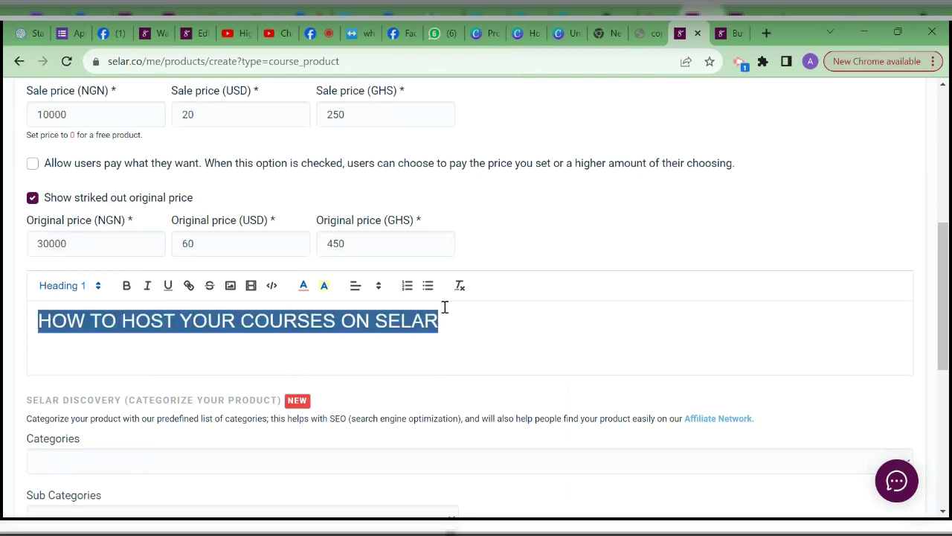
pyautogui.click(127, 290)
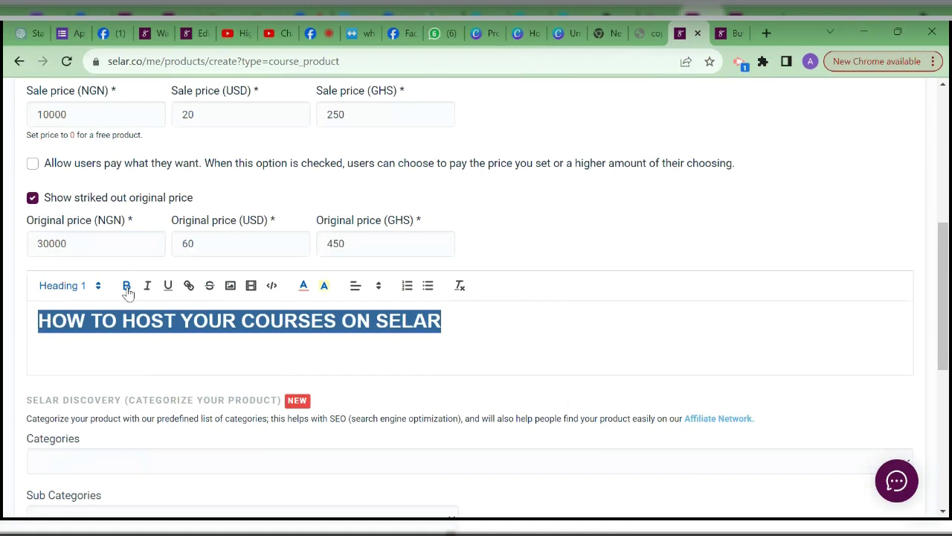
pyautogui.click(38, 322)
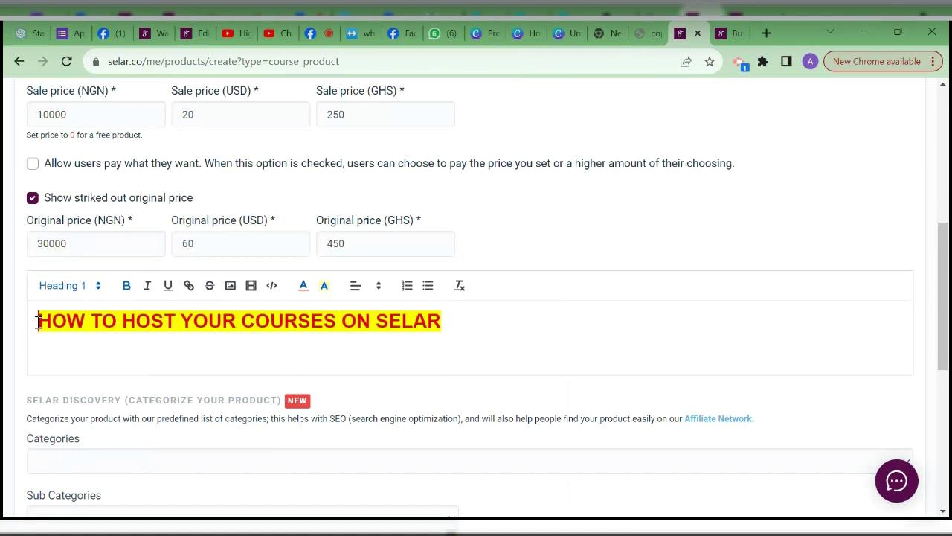
# - Start new lines in normal style below the description heading
pyautogui.moveTo(37, 322); pyautogui.dragTo(525, 325)
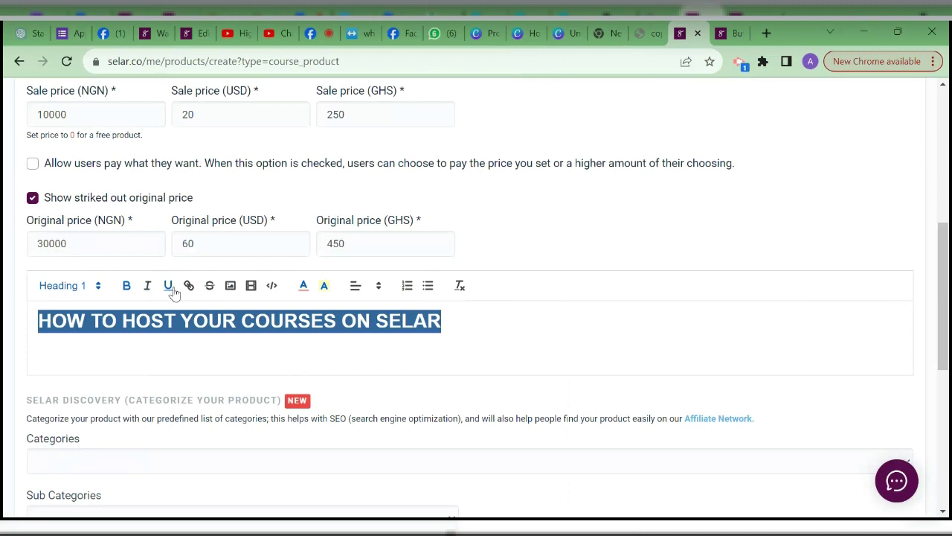
pyautogui.click(446, 328)
pyautogui.press('Down')
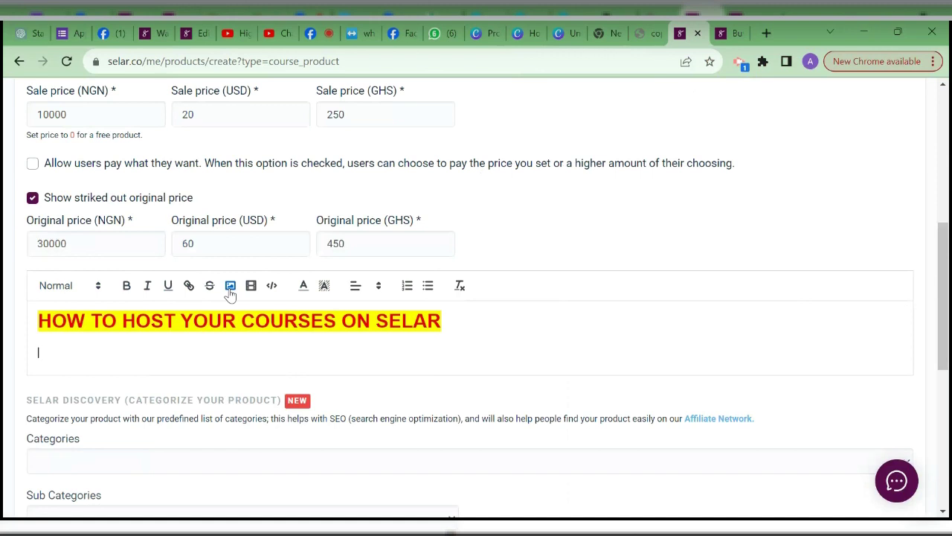
pyautogui.click(356, 293)
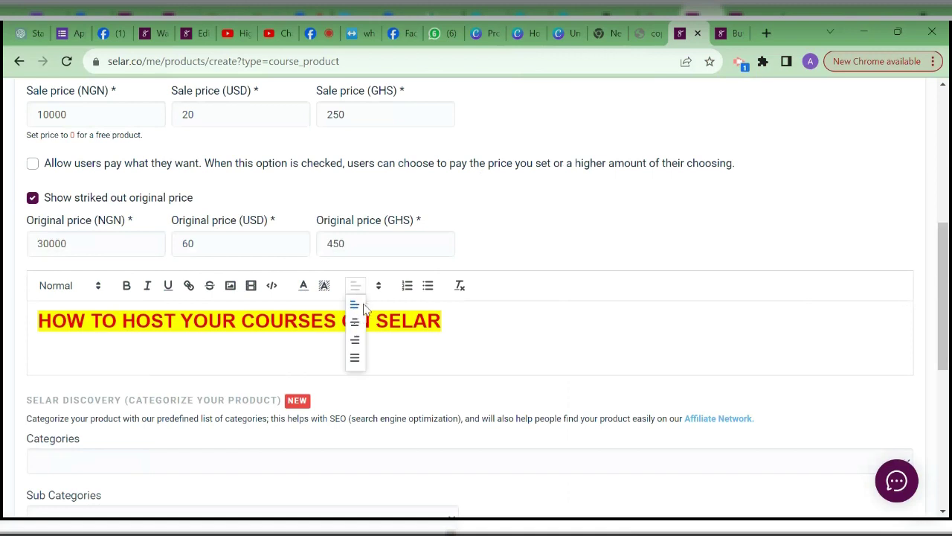
pyautogui.click(379, 369)
pyautogui.press('Return')
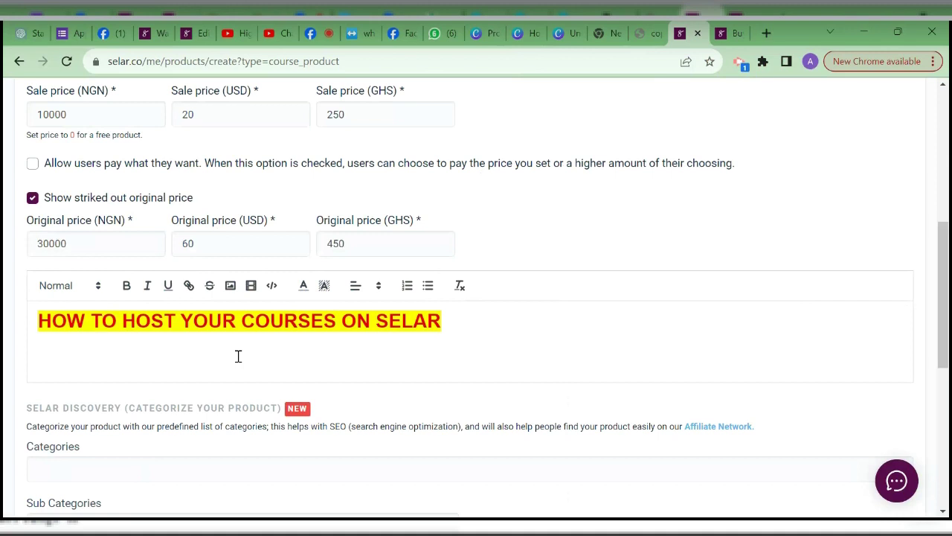
# - Enter the sample link text "https:?wasm,crd" below the description heading, leaving an empty line between them
pyautogui.write('H')
pyautogui.press('BackSpace')
pyautogui.write('H')
pyautogui.press('BackSpace')
pyautogui.write('http')
pyautogui.write('s:')
pyautogui.write('?')
pyautogui.write('wasm')
pyautogui.write('.cro')
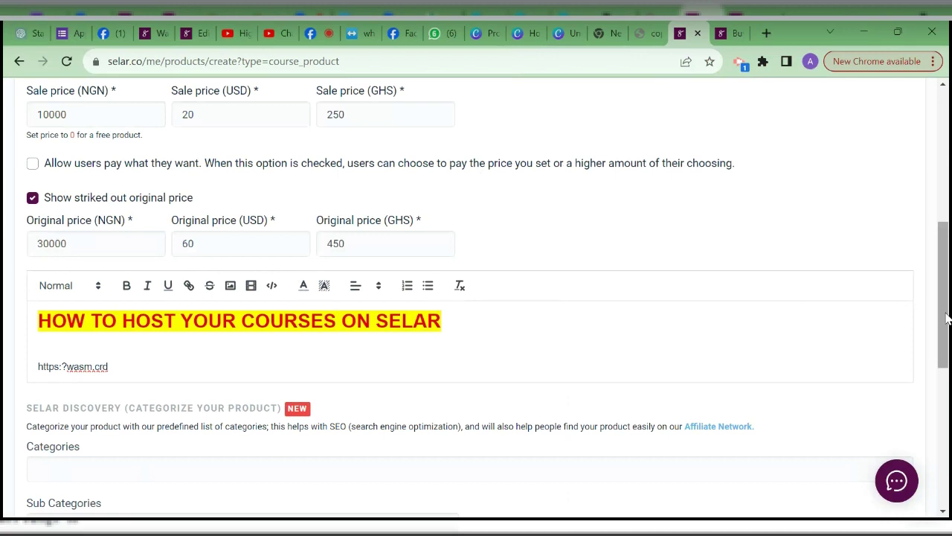
pyautogui.moveTo(943, 312); pyautogui.dragTo(919, 397)
pyautogui.scroll(-2, 861, 469)
pyautogui.scroll(3, 949, 385)
pyautogui.scroll(5, 907, 238)
pyautogui.scroll(-3, 873, 319)
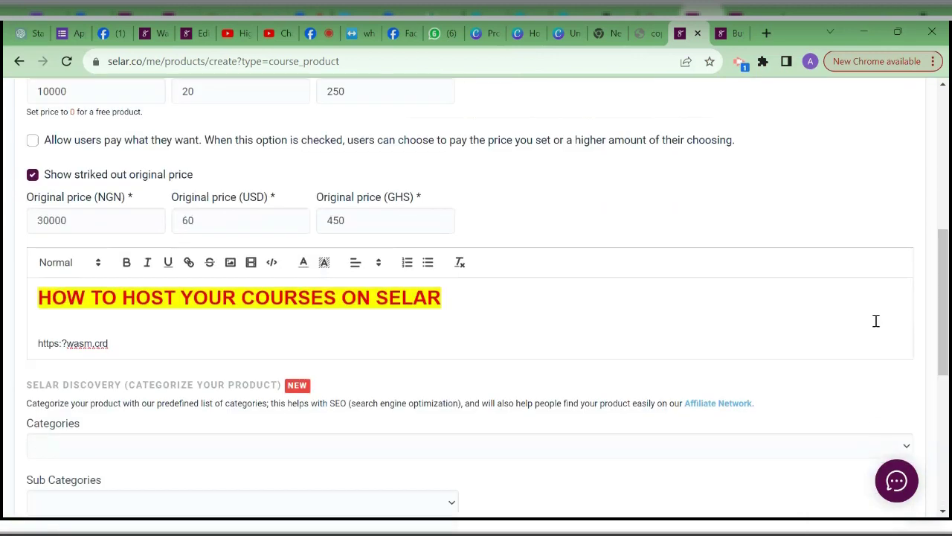
pyautogui.click(68, 344)
pyautogui.press('BackSpace')
pyautogui.write('?/')
pyautogui.press('BackSpace')
pyautogui.press('BackSpace')
pyautogui.write('//')
pyautogui.moveTo(35, 343); pyautogui.dragTo(109, 344)
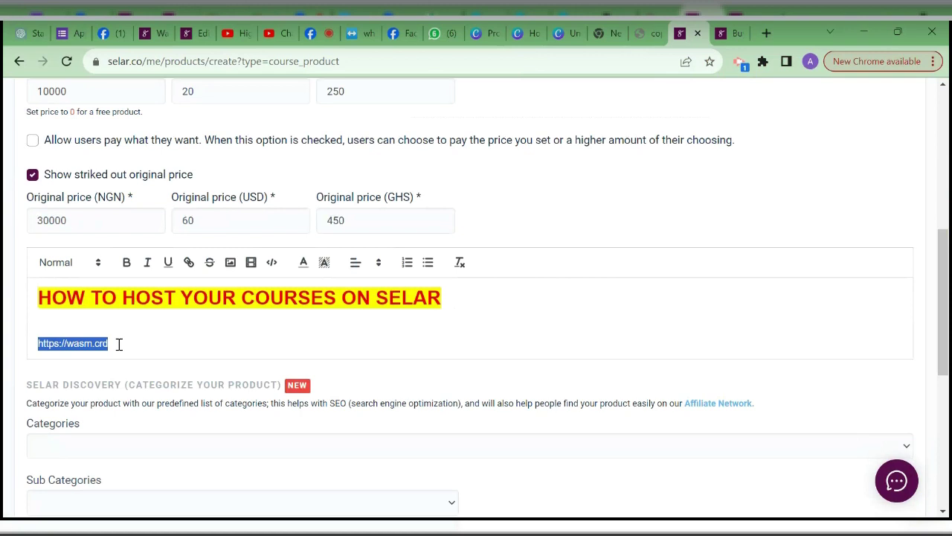
pyautogui.click(189, 263)
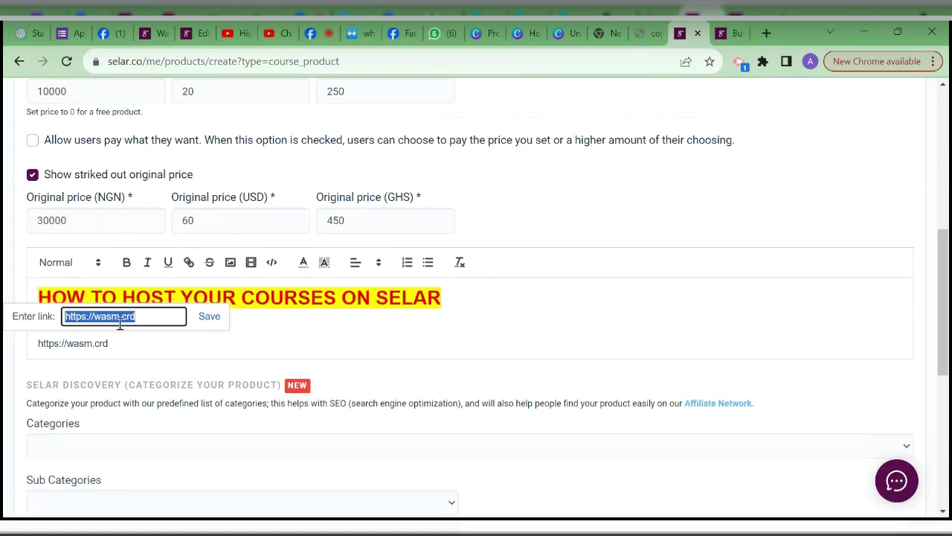
pyautogui.click(150, 322)
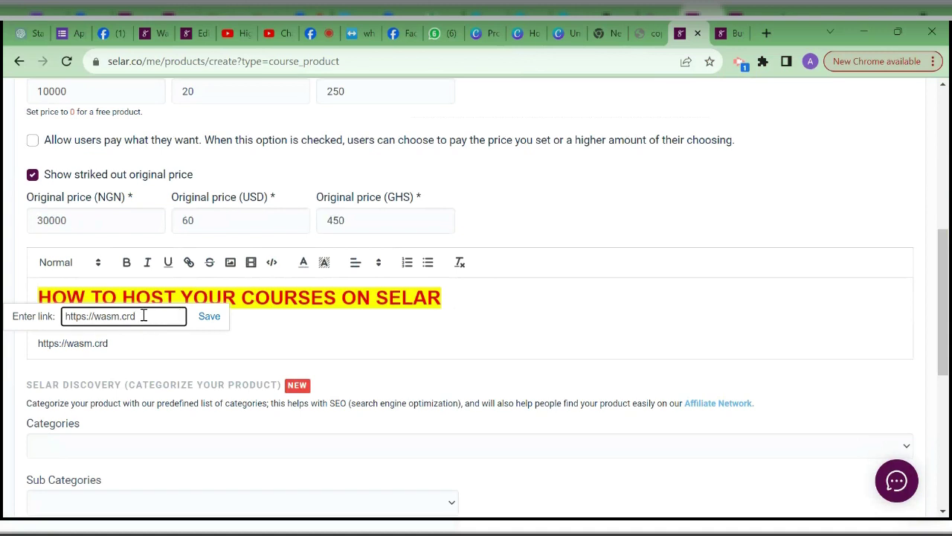
pyautogui.moveTo(155, 318); pyautogui.dragTo(46, 320)
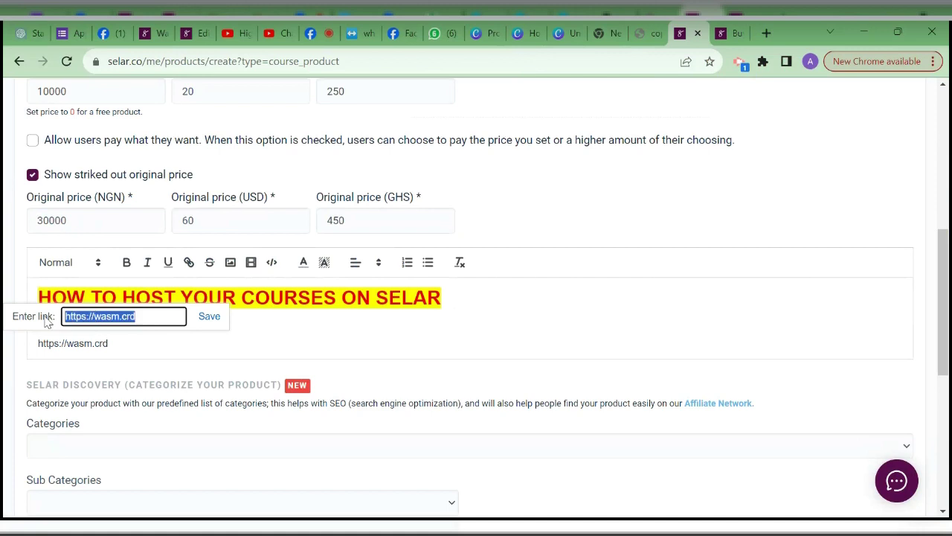
pyautogui.click(148, 314)
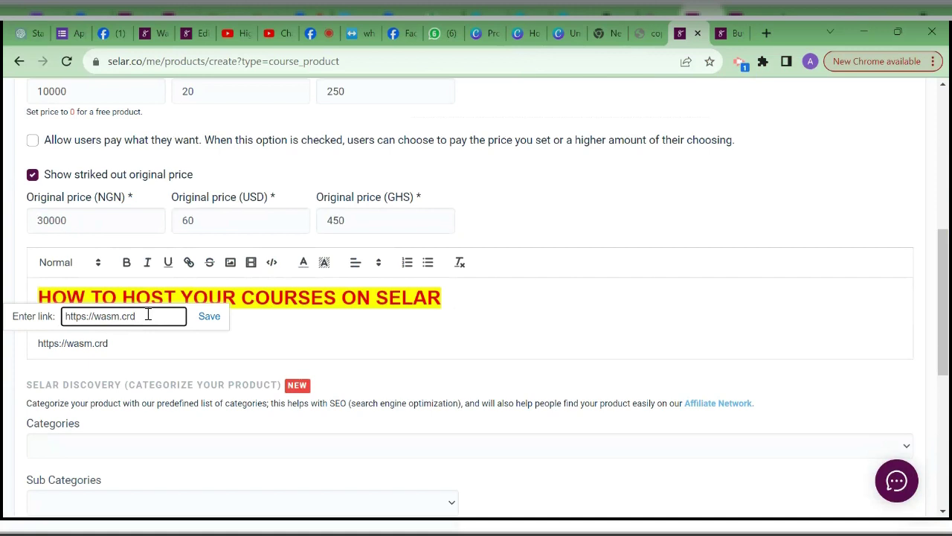
pyautogui.click(211, 318)
pyautogui.click(176, 340)
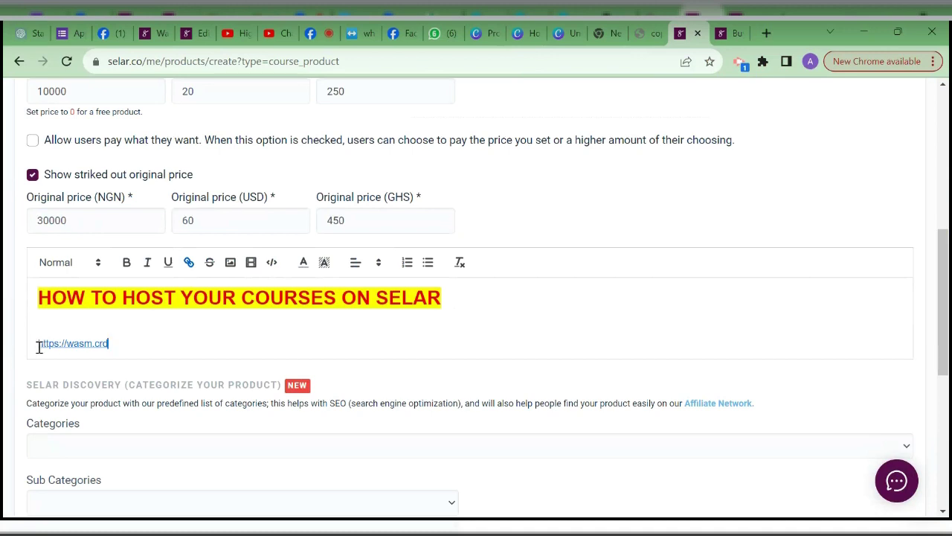
# - Try to replace the sample link's target with "CLICK HERE"
pyautogui.moveTo(39, 347); pyautogui.dragTo(111, 346)
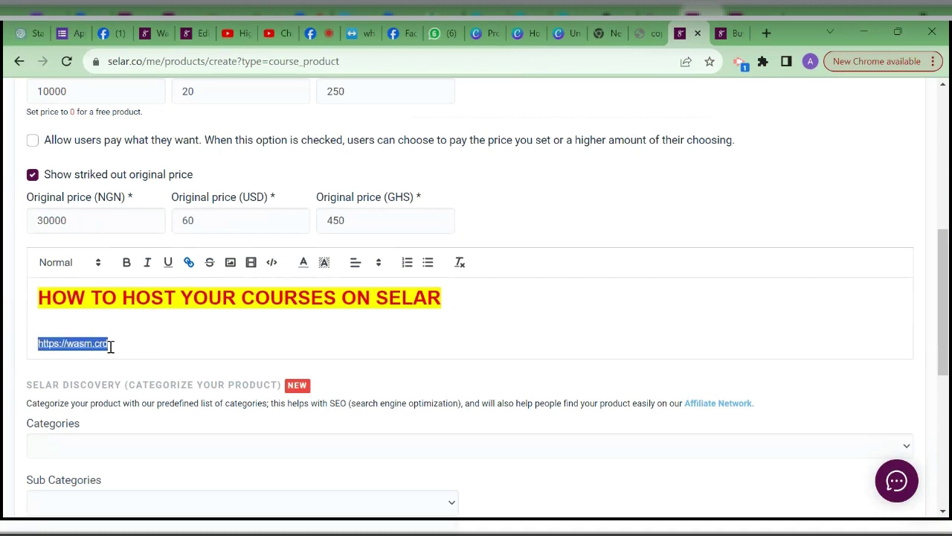
pyautogui.click(189, 266)
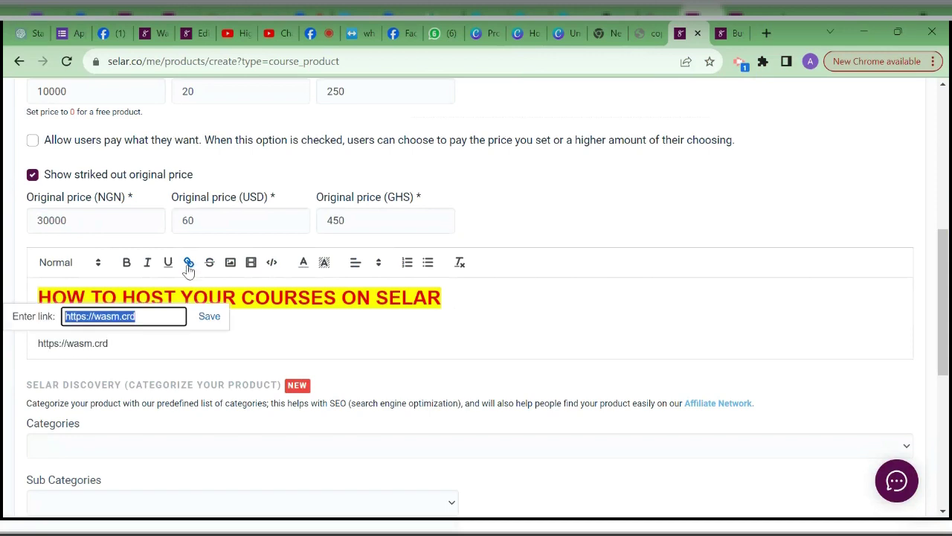
pyautogui.write('CCL')
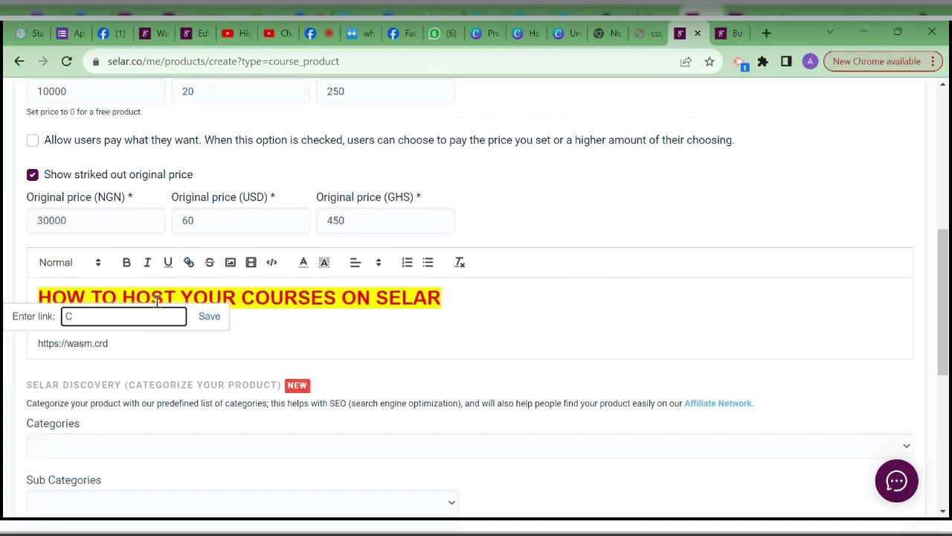
pyautogui.press('BackSpace')
pyautogui.press('BackSpace')
pyautogui.write('LICK HERE')
pyautogui.click(208, 342)
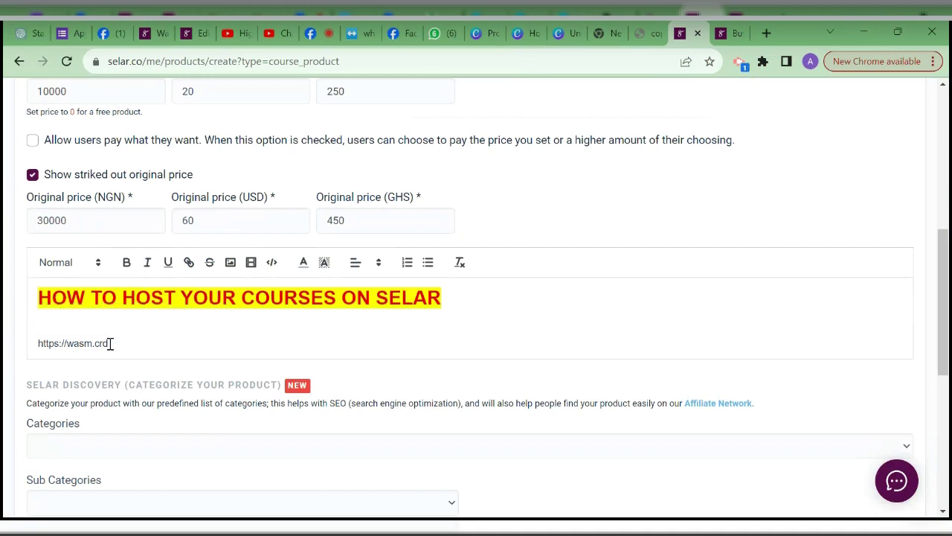
pyautogui.hotkey('shift', 'Up')
pyautogui.hotkey('shift', 'Right')
pyautogui.hotkey('ctrl', 'c')
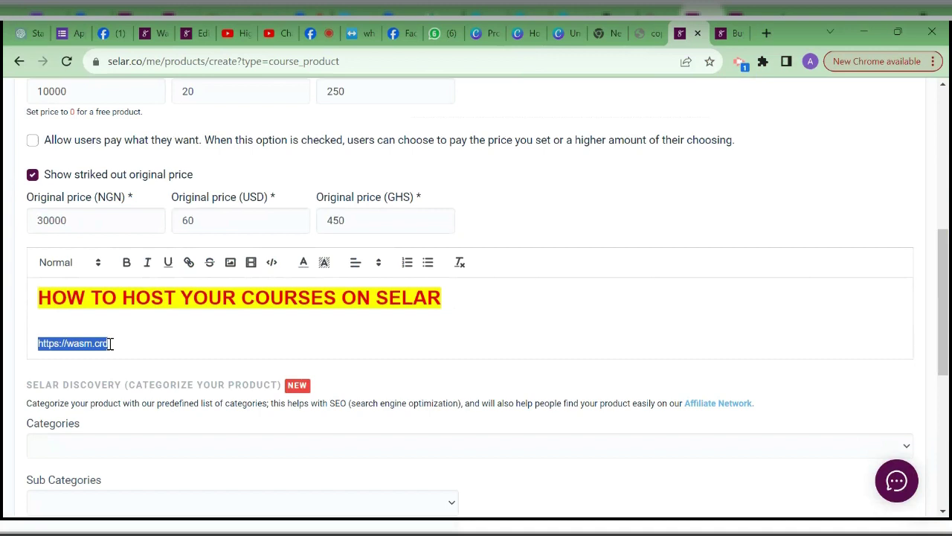
pyautogui.write('CL')
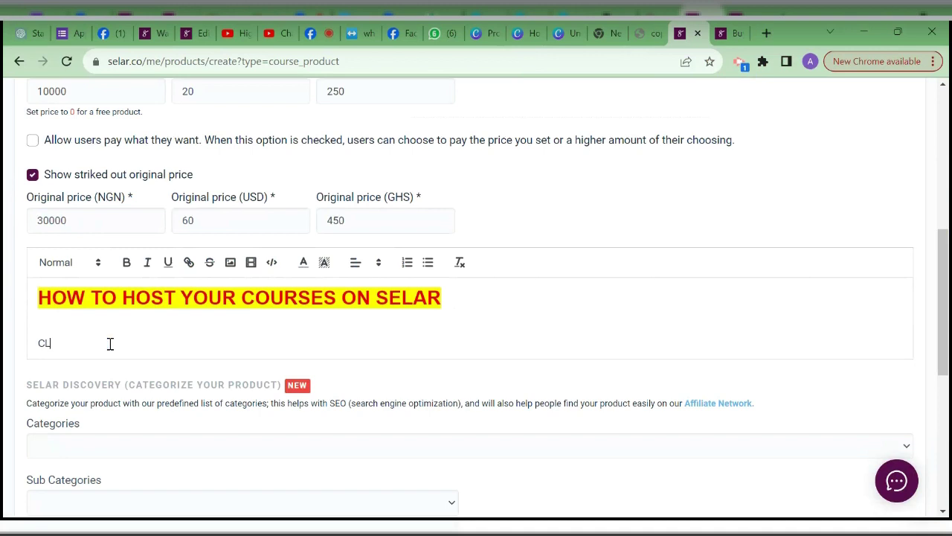
pyautogui.write('ICK HERE')
pyautogui.hotkey('shift', 'Home')
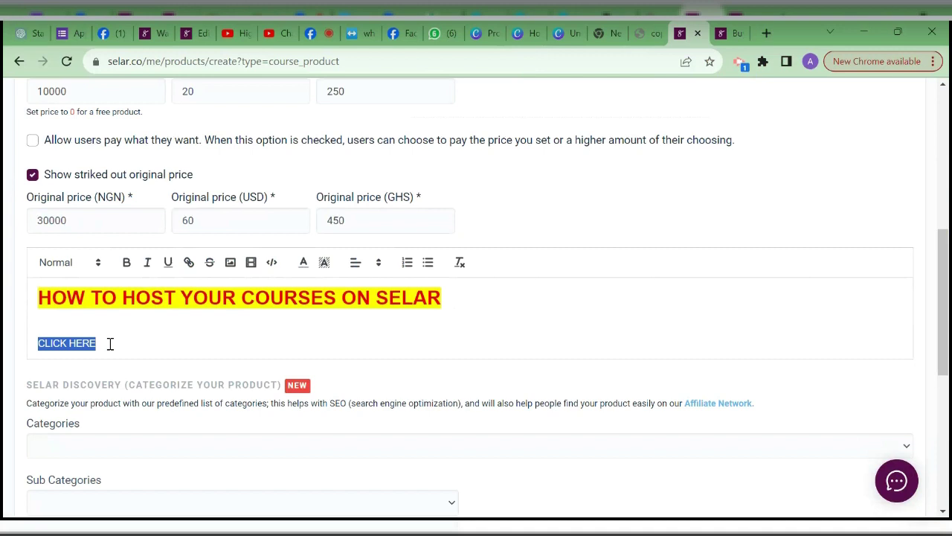
pyautogui.click(188, 264)
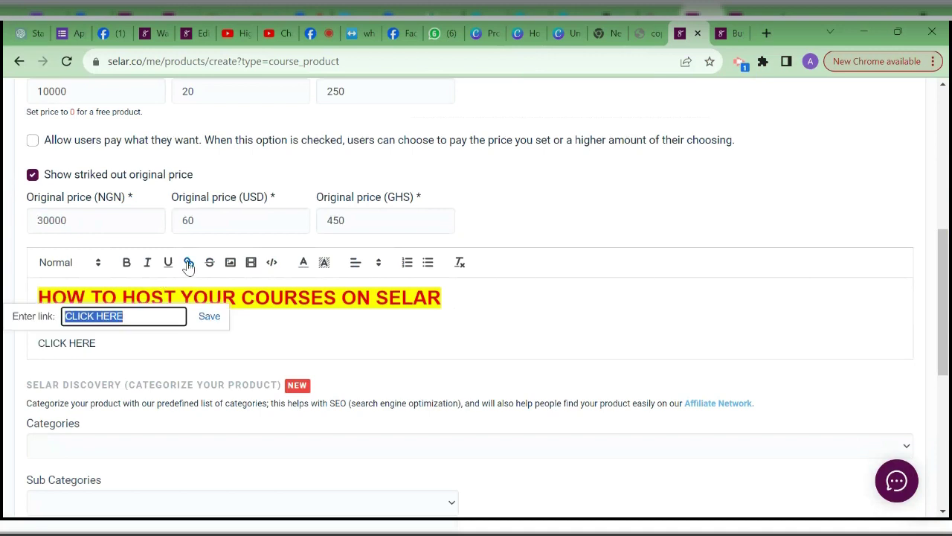
pyautogui.hotkey('ctrl', 'v')
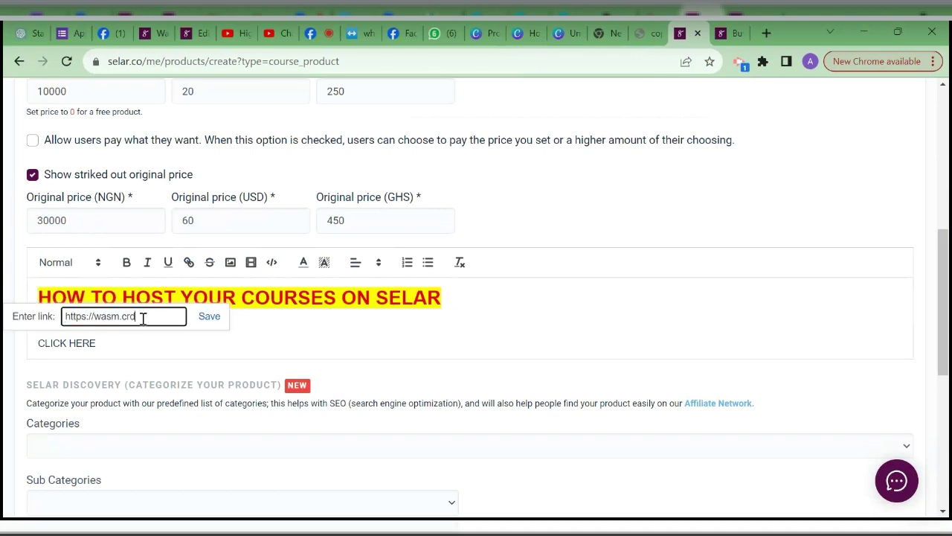
pyautogui.click(212, 325)
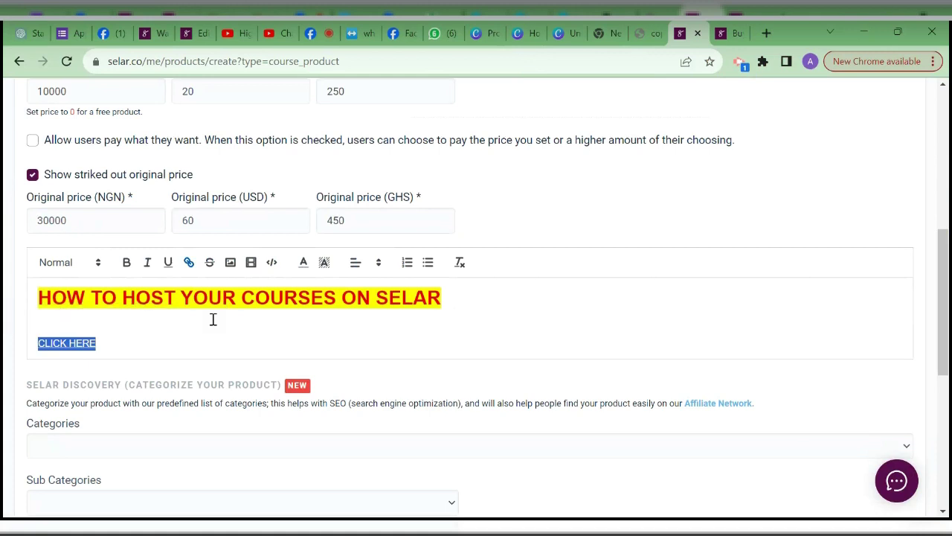
pyautogui.click(132, 339)
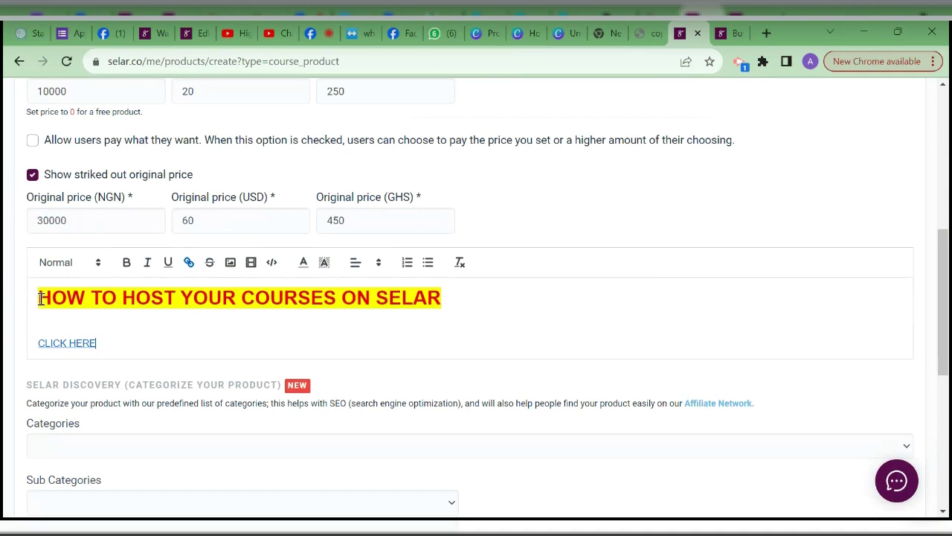
pyautogui.moveTo(42, 299); pyautogui.dragTo(115, 349)
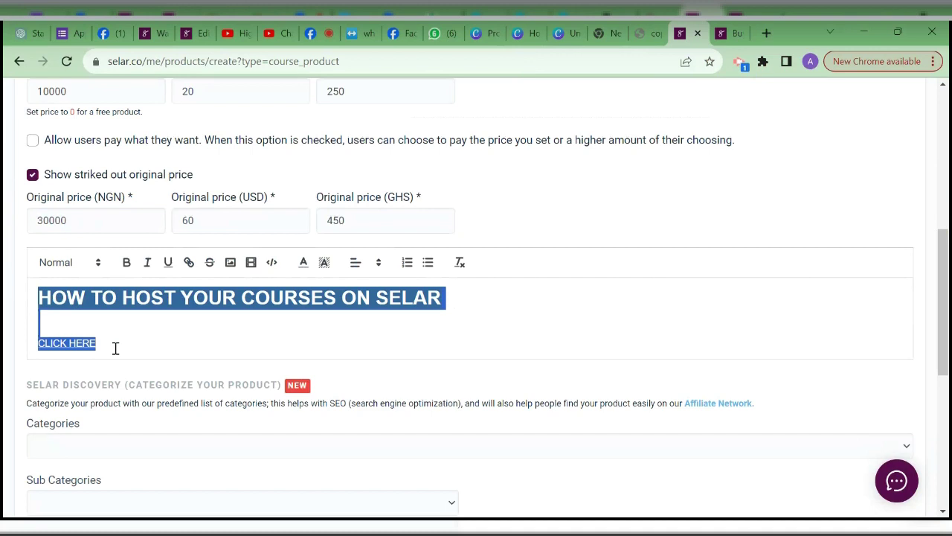
pyautogui.click(115, 348)
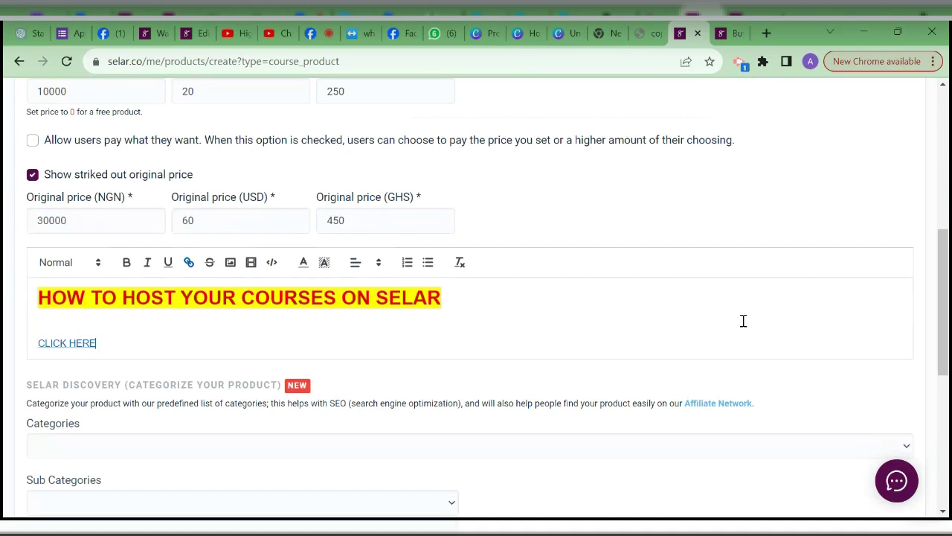
# - Add three lines reading "Me", "You" and "Us" below the CLICK HERE link in the description
pyautogui.moveTo(946, 301); pyautogui.dragTo(947, 327)
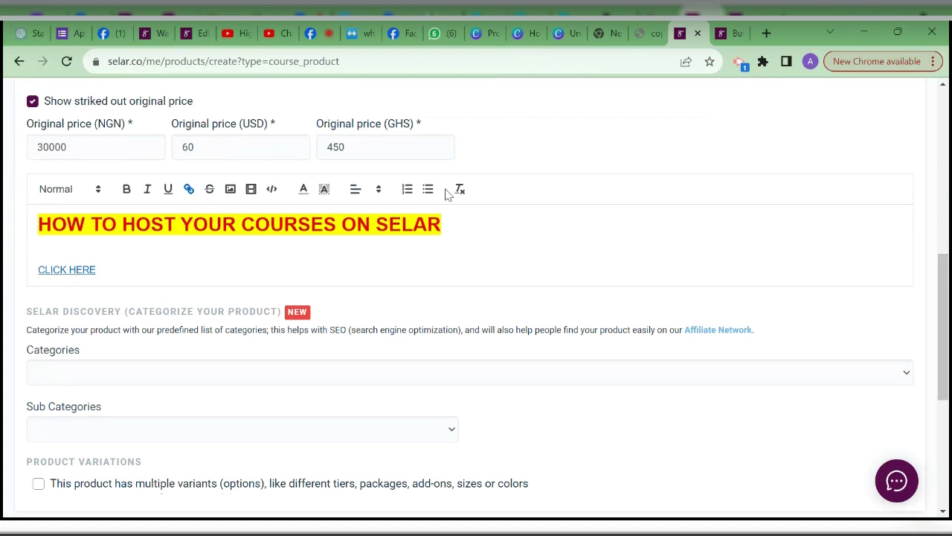
pyautogui.press('Return')
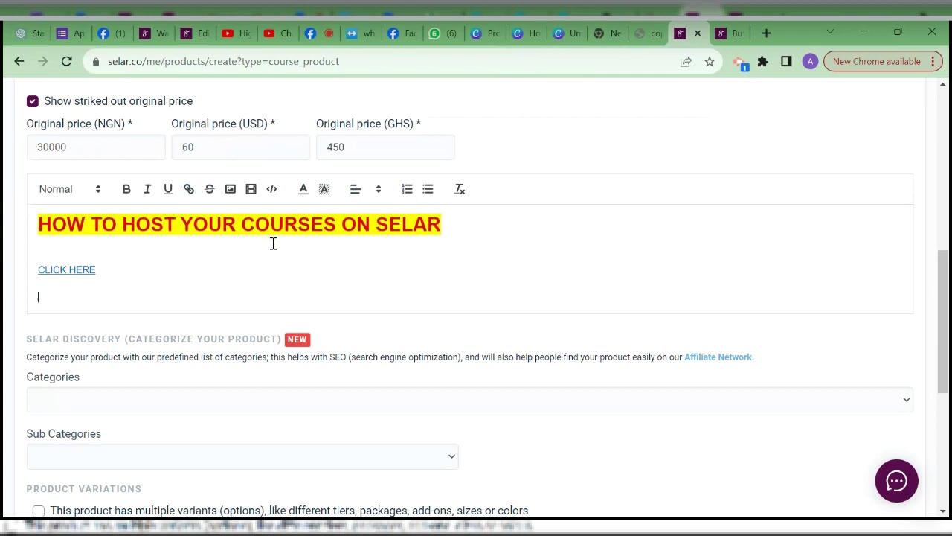
pyautogui.write('mE')
pyautogui.press('BackSpace')
pyautogui.press('BackSpace')
pyautogui.write('Me')
pyautogui.press('Return')
pyautogui.write('You')
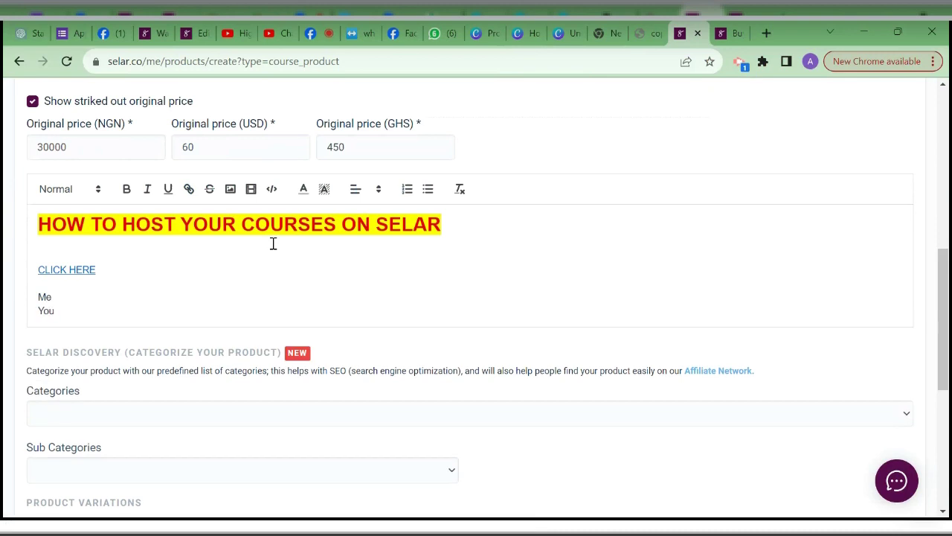
pyautogui.write('U')
pyautogui.press('BackSpace')
pyautogui.press('Return')
pyautogui.write('Us')
# - Try numbered and bulleted list formatting on the Me, You and Us lines and remove it again
pyautogui.hotkey('shift', 'Up')
pyautogui.hotkey('shift', 'Up')
pyautogui.hotkey('shift', 'Home')
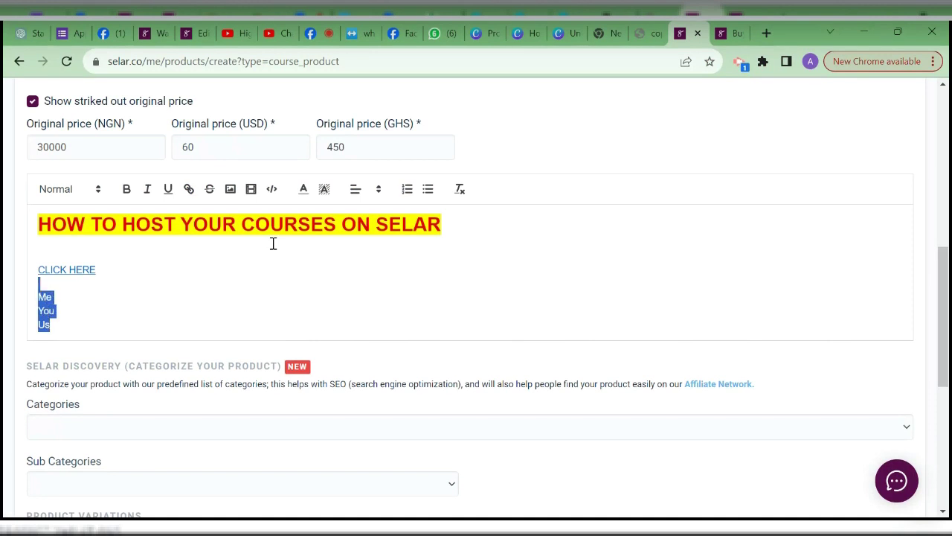
pyautogui.click(407, 191)
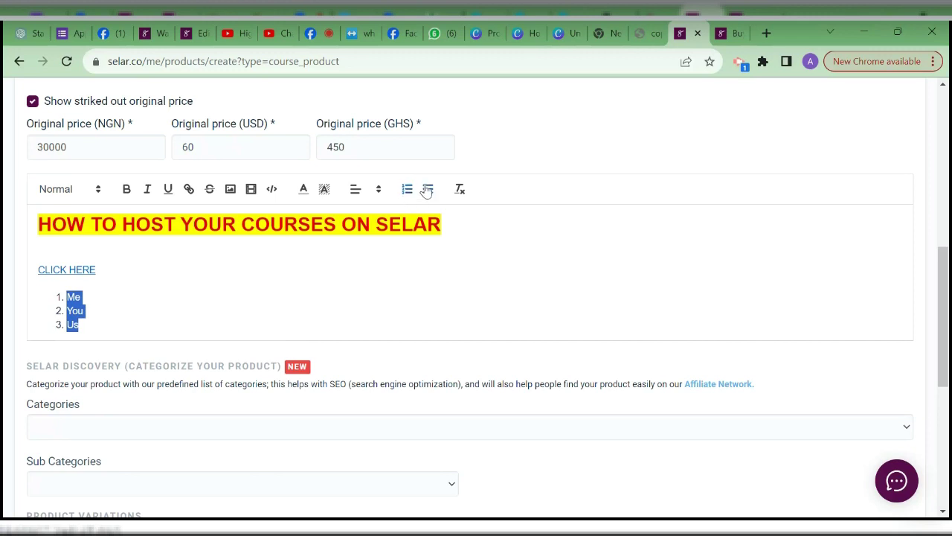
pyautogui.click(428, 190)
pyautogui.click(427, 191)
pyautogui.click(427, 190)
pyautogui.click(428, 190)
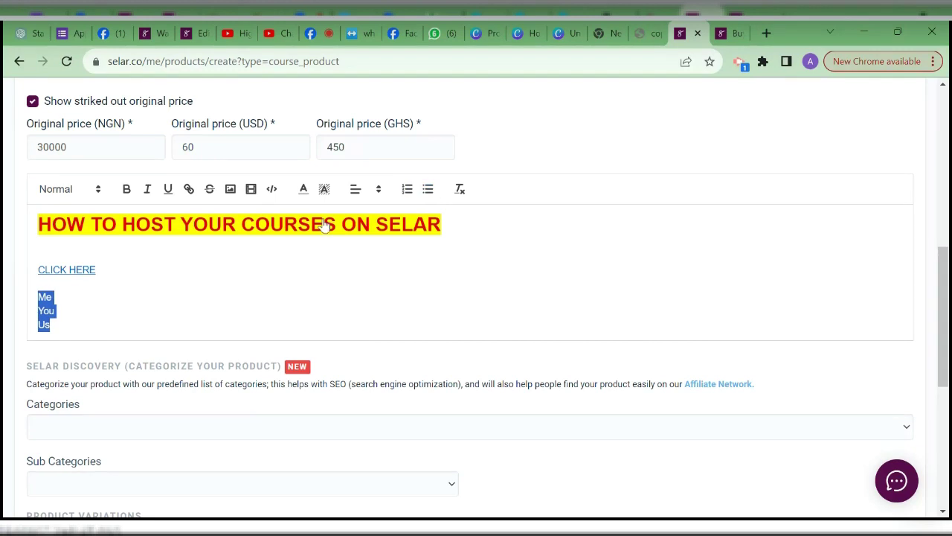
pyautogui.click(96, 317)
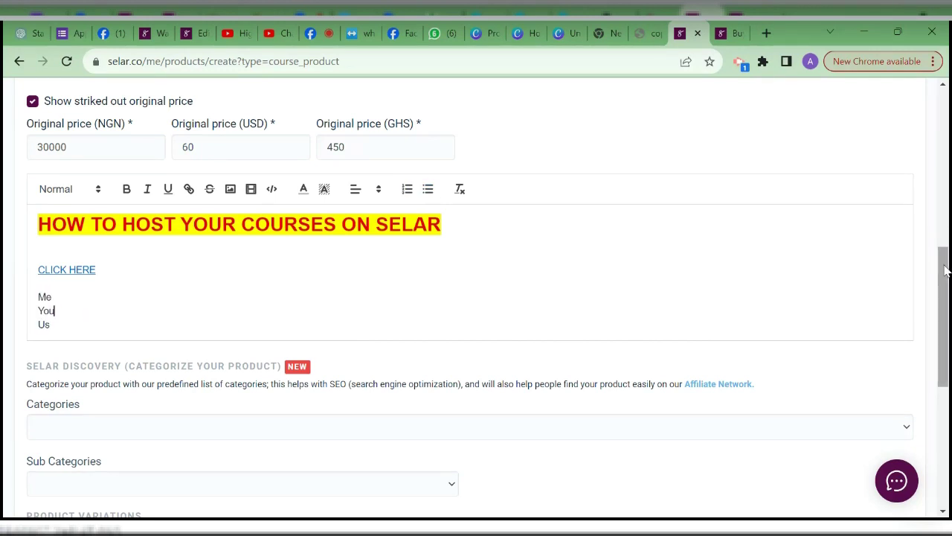
# - Categorize the product under Professional with the sub category Professional development
pyautogui.moveTo(939, 266); pyautogui.dragTo(938, 331)
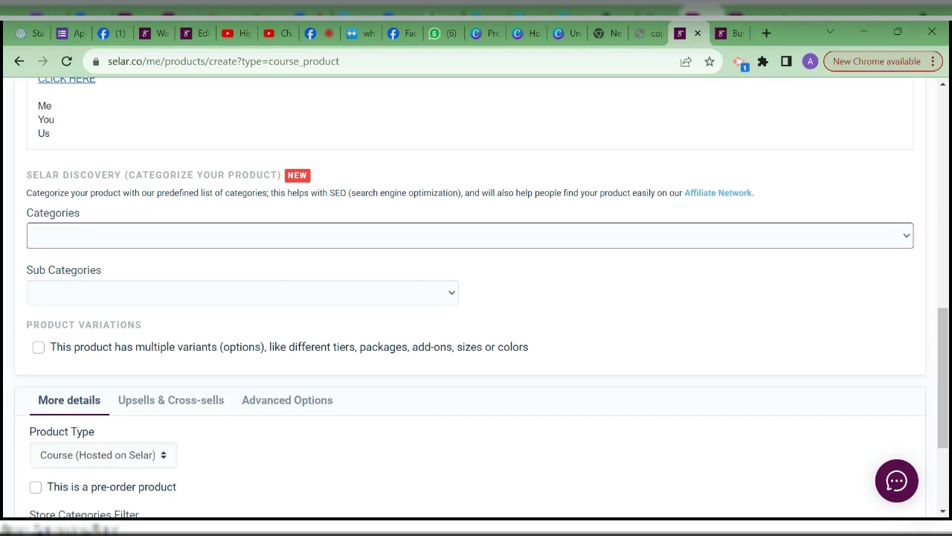
pyautogui.click(80, 351)
pyautogui.click(351, 297)
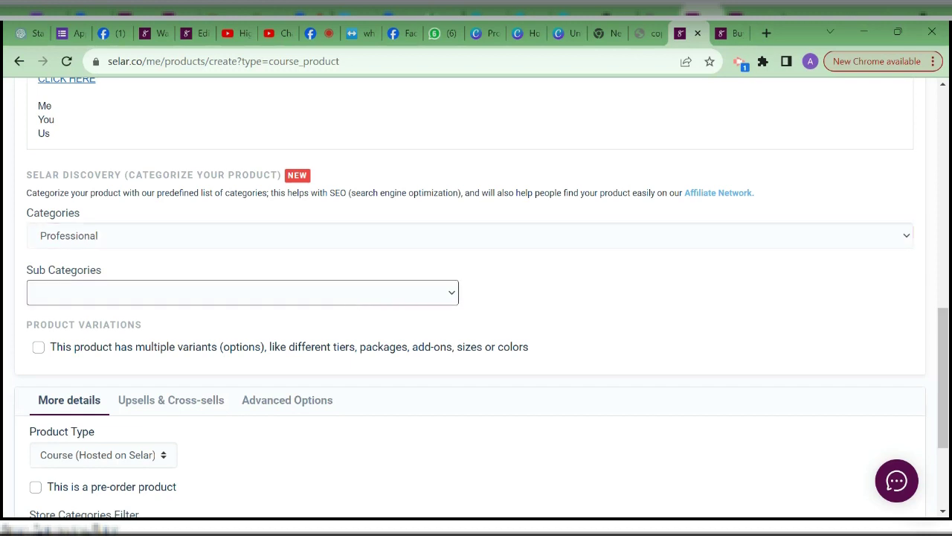
pyautogui.press('Down')
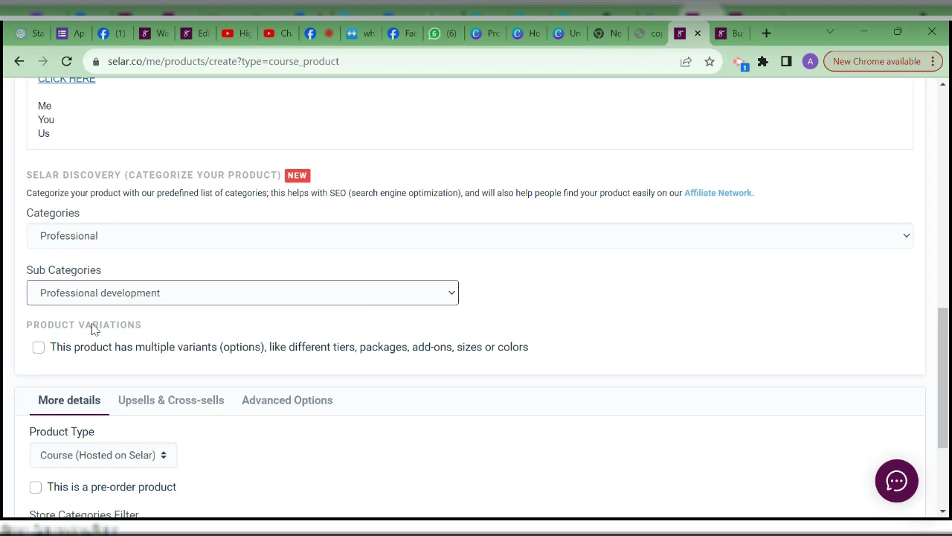
# - Examine the product's additional details, including the Store Categories Filter, and its Upsells & Cross-sells options
pyautogui.moveTo(945, 339); pyautogui.dragTo(941, 381)
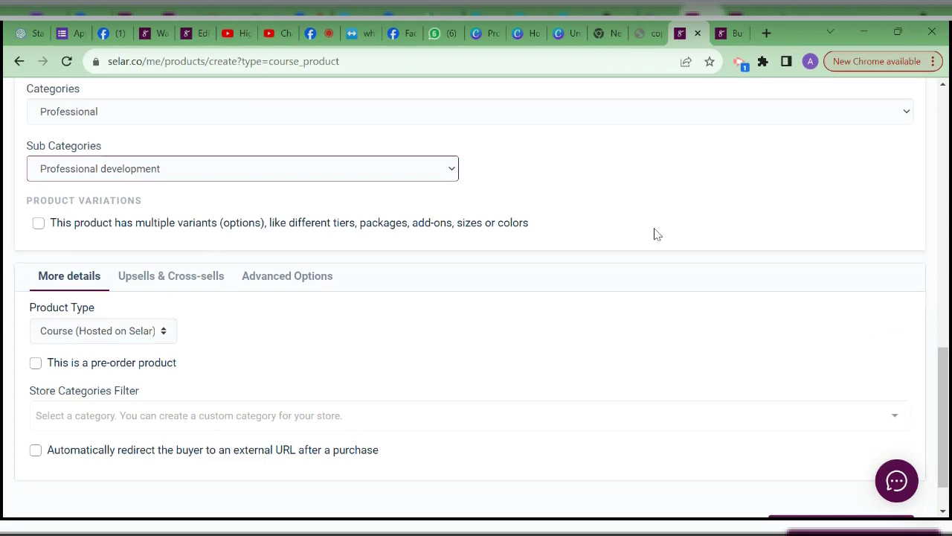
pyautogui.moveTo(942, 395); pyautogui.dragTo(939, 398)
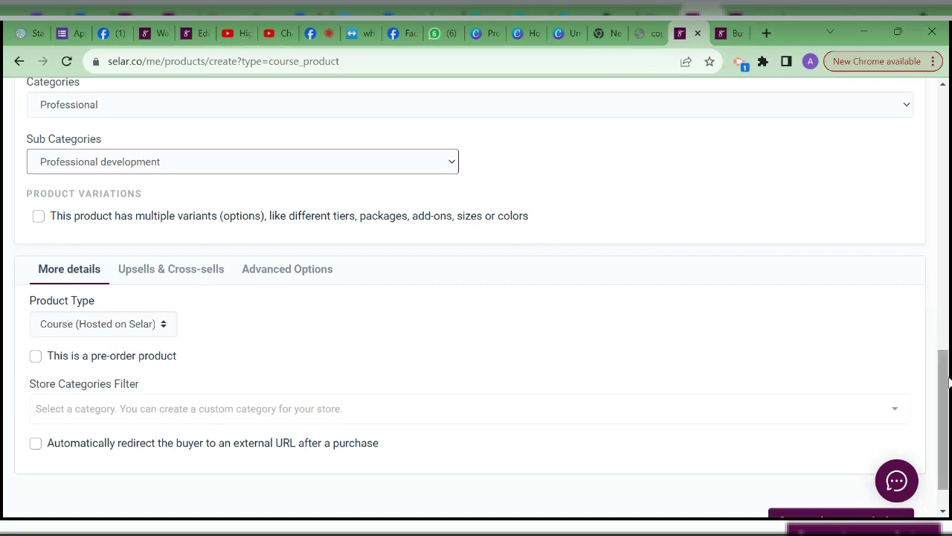
pyautogui.scroll(-1, 935, 383)
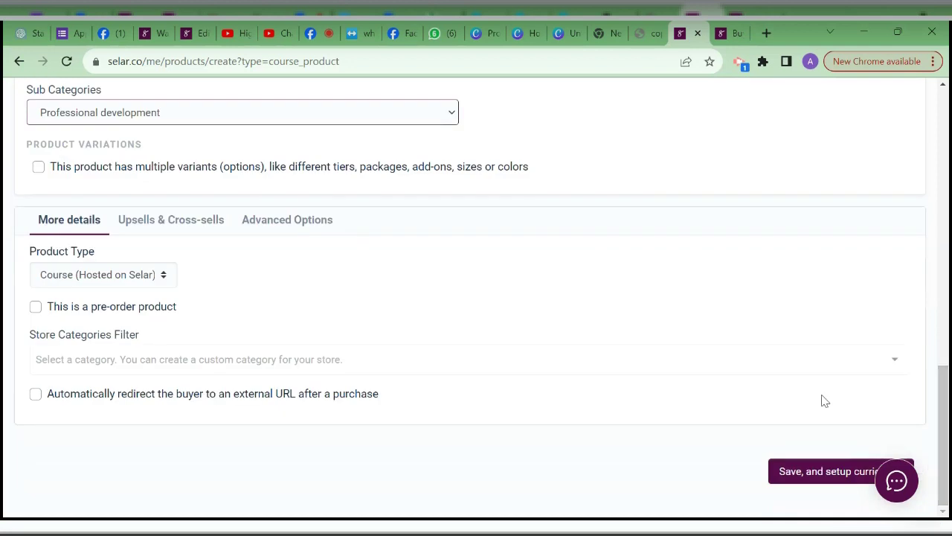
pyautogui.click(236, 361)
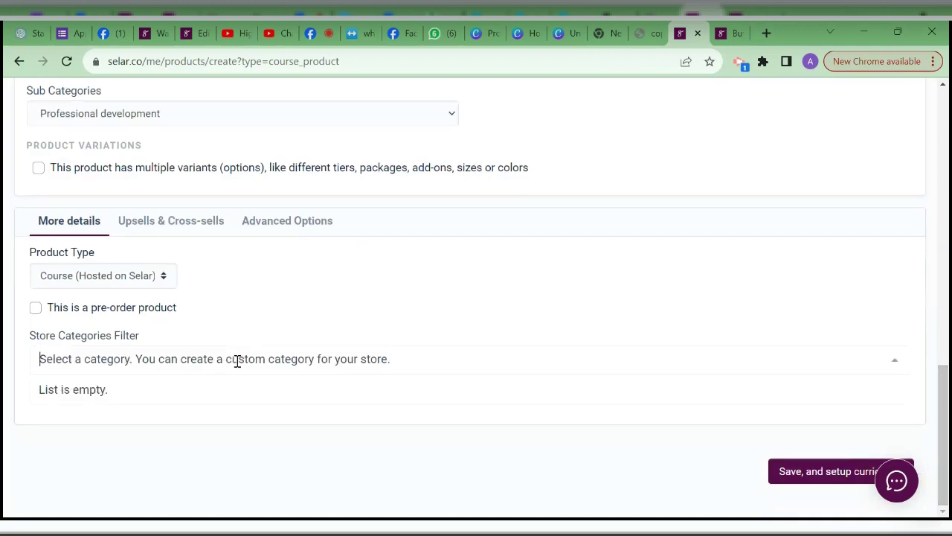
pyautogui.click(154, 462)
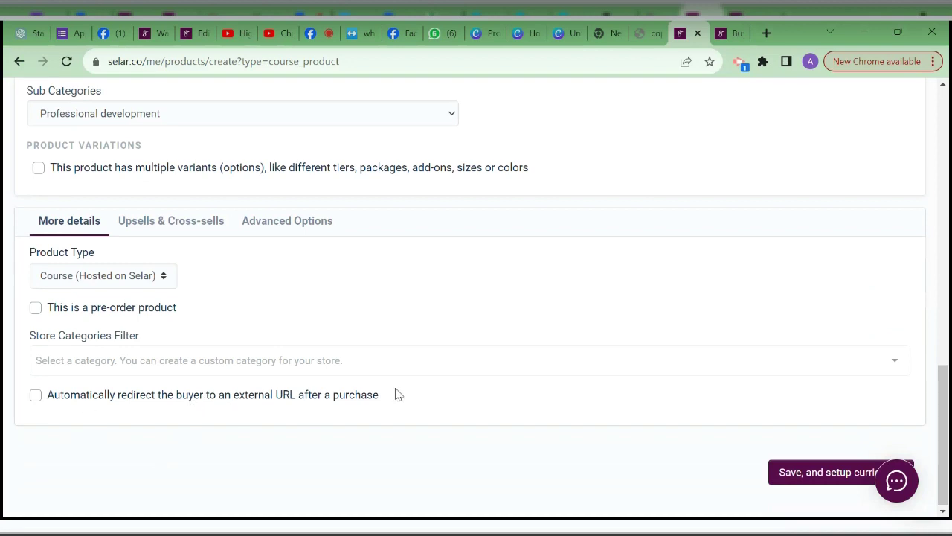
pyautogui.click(157, 227)
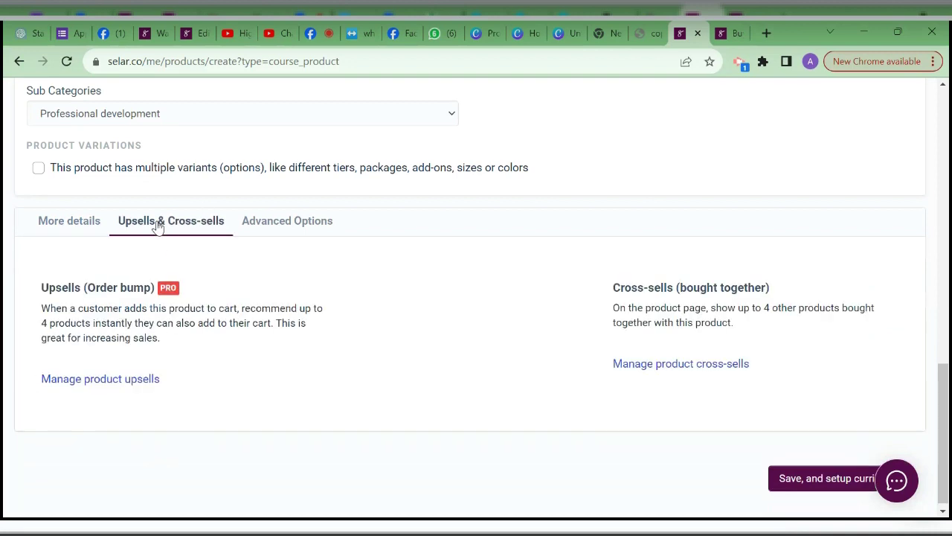
# - Open the course's Advanced Options and start editing the Checkout Button CTA label
pyautogui.tripleClick(157, 227)
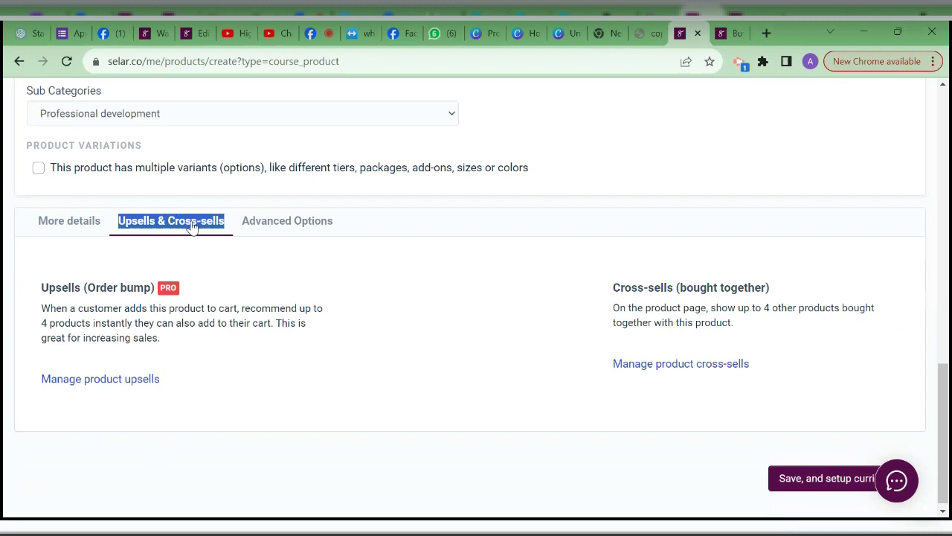
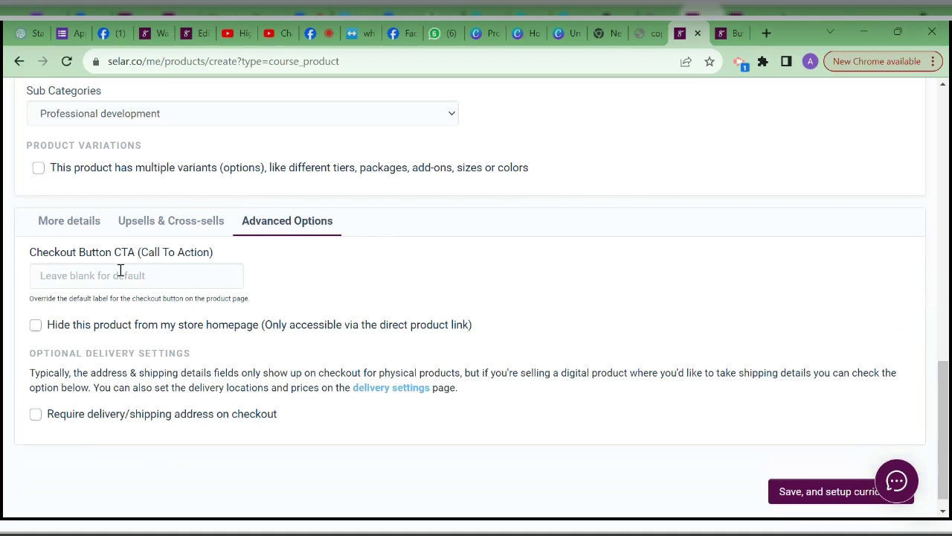
pyautogui.click(121, 272)
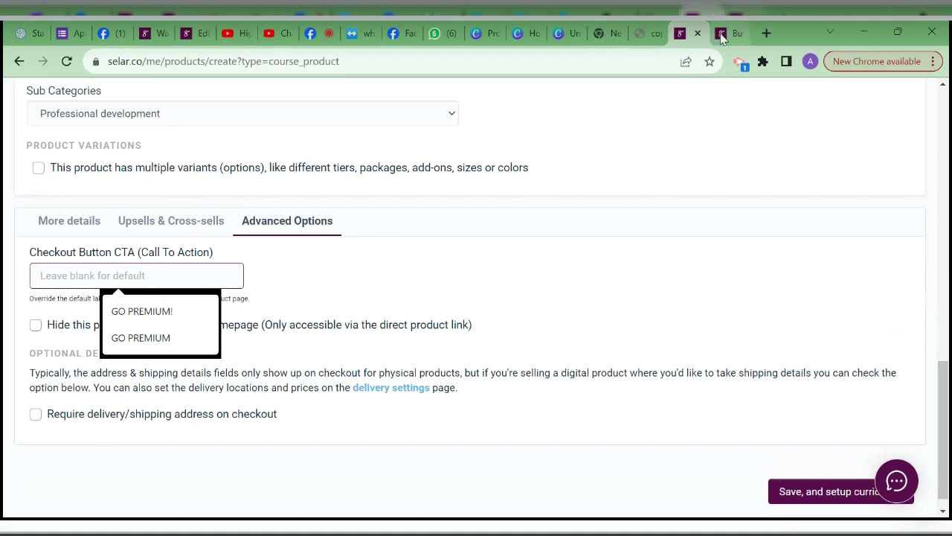
# - Switch to the Alfachemistry store, return to its homepage and open the High-Ticket Masters Community (Premium) preview
pyautogui.moveTo(720, 39)
pyautogui.click(721, 39)
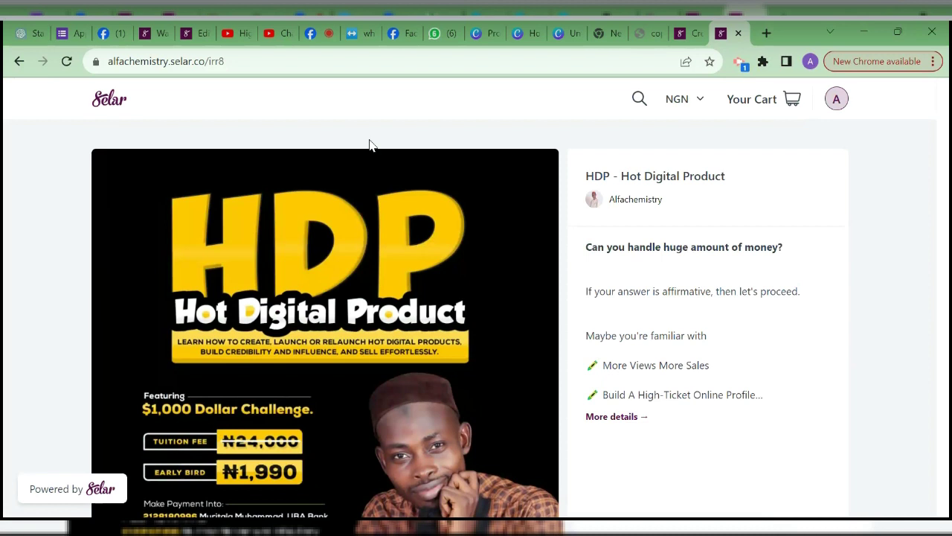
pyautogui.click(18, 66)
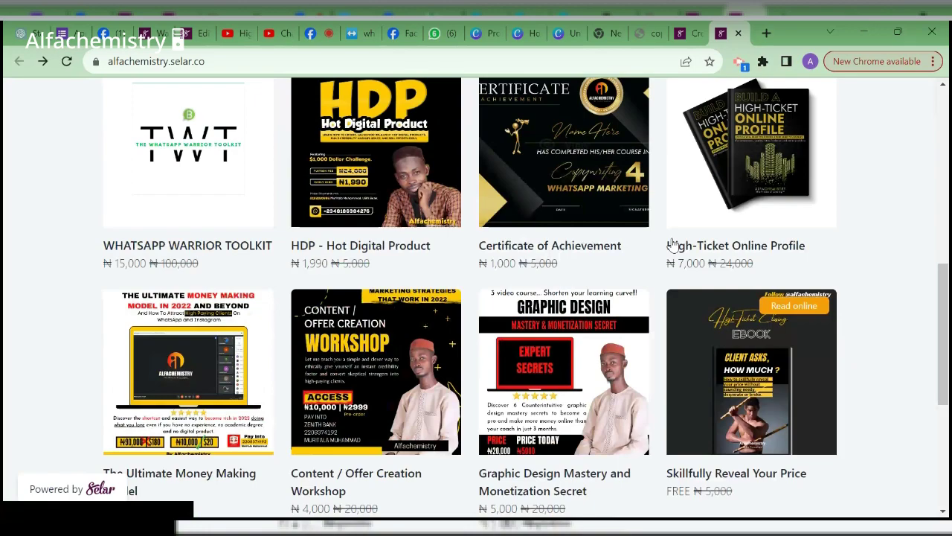
pyautogui.scroll(5, 934, 201)
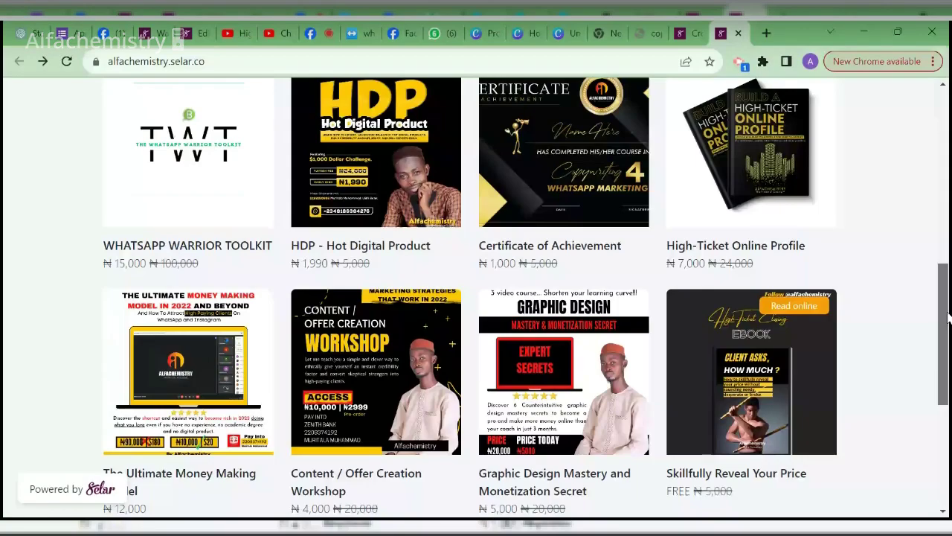
pyautogui.scroll(5, 934, 201)
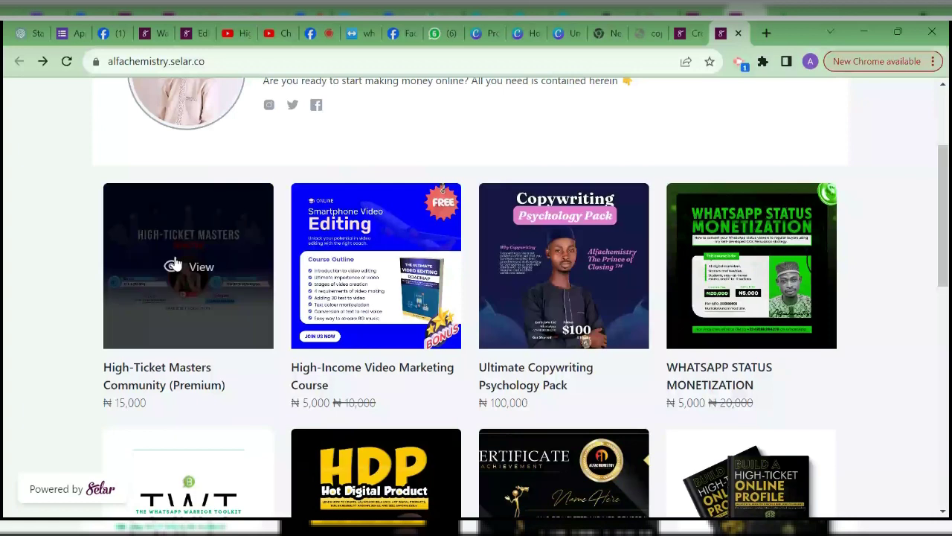
pyautogui.click(175, 264)
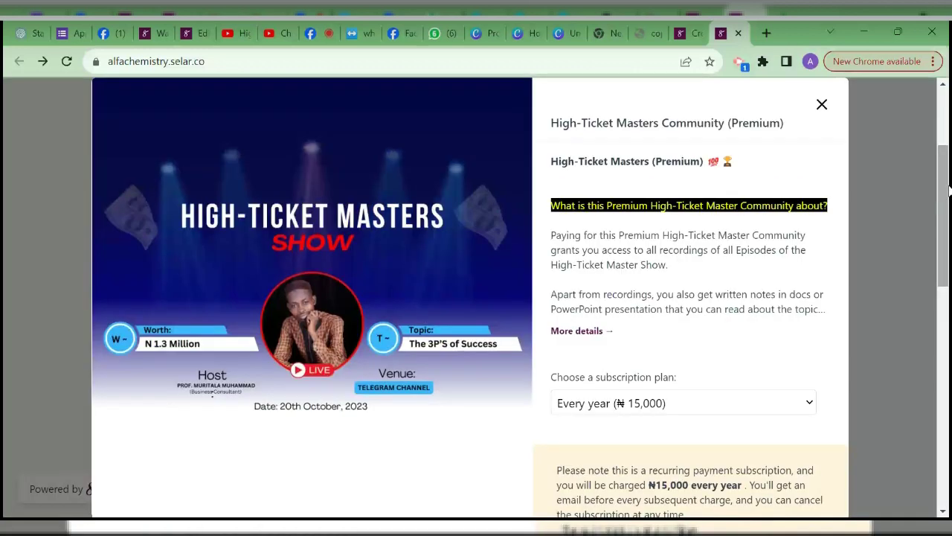
# - Select the Every month (₦ 2,000) subscription plan in the product preview and close the preview
pyautogui.moveTo(947, 138); pyautogui.dragTo(905, 437)
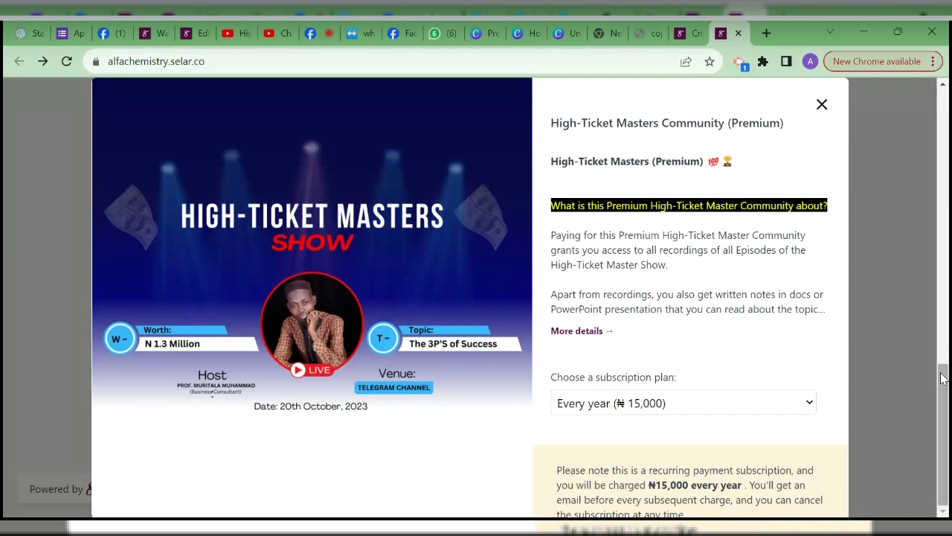
pyautogui.moveTo(939, 377); pyautogui.dragTo(940, 154)
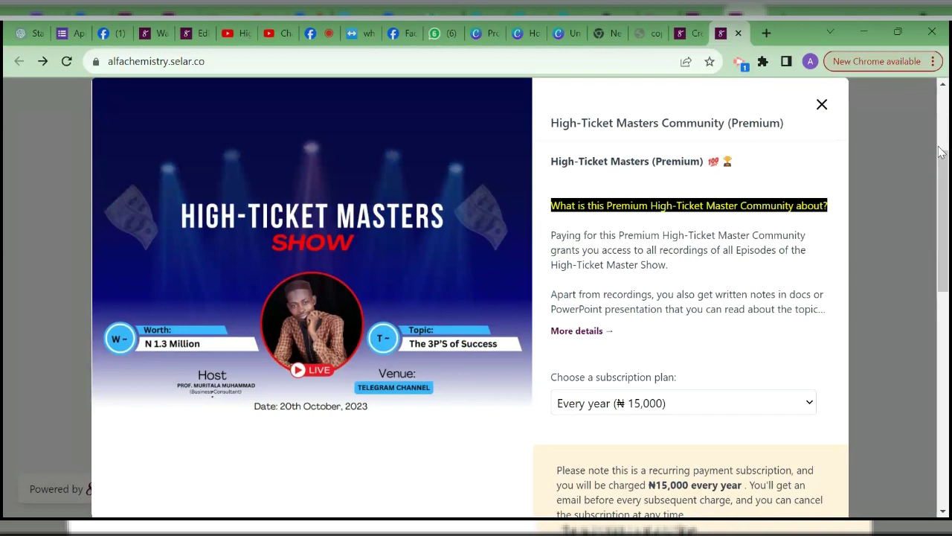
pyautogui.click(943, 84)
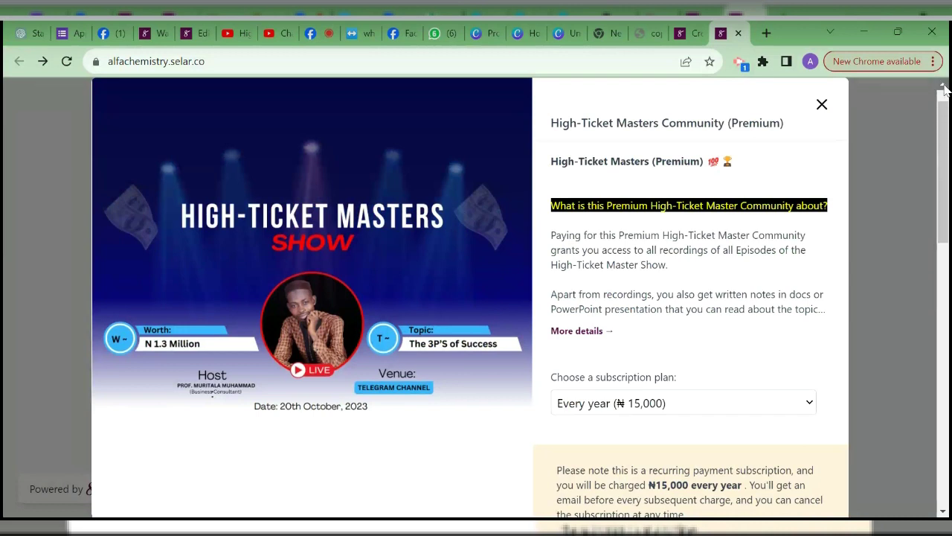
pyautogui.moveTo(943, 168); pyautogui.dragTo(871, 500)
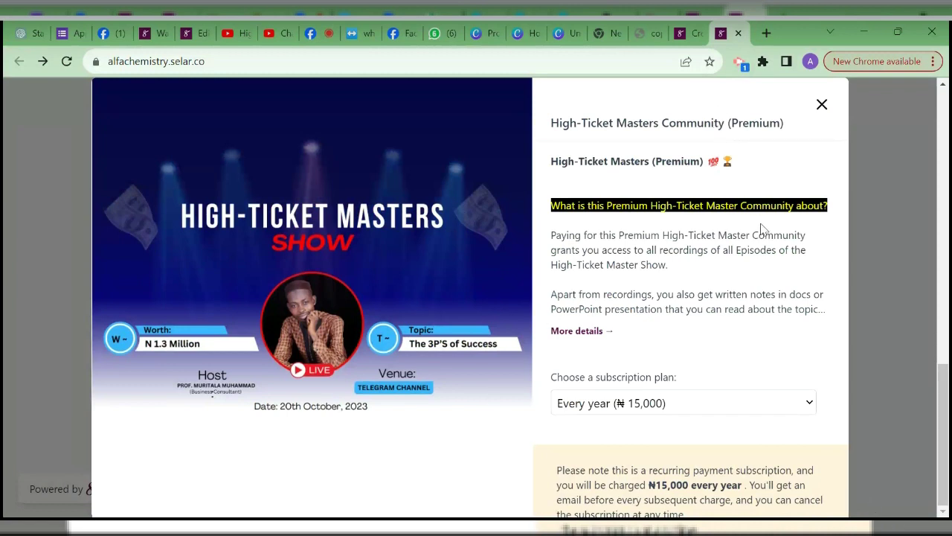
pyautogui.click(672, 406)
pyautogui.click(657, 447)
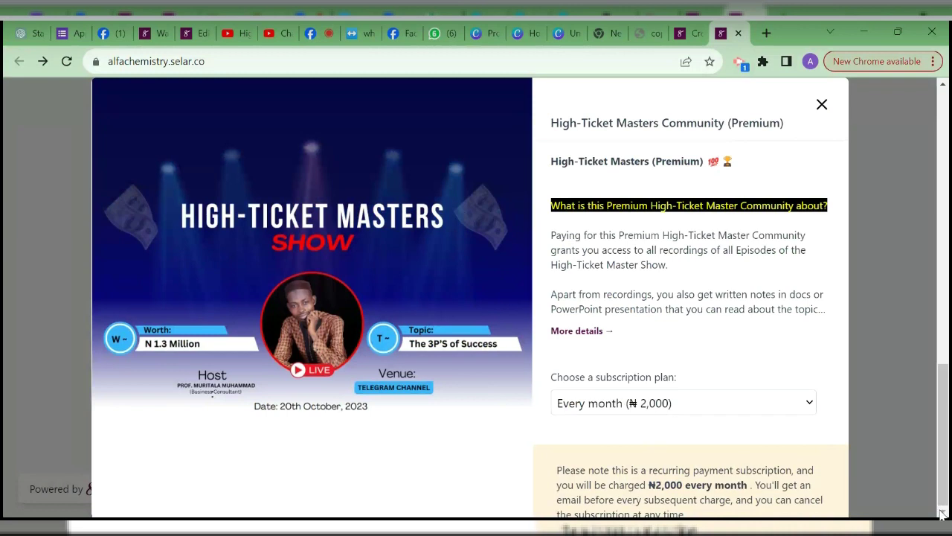
pyautogui.click(821, 105)
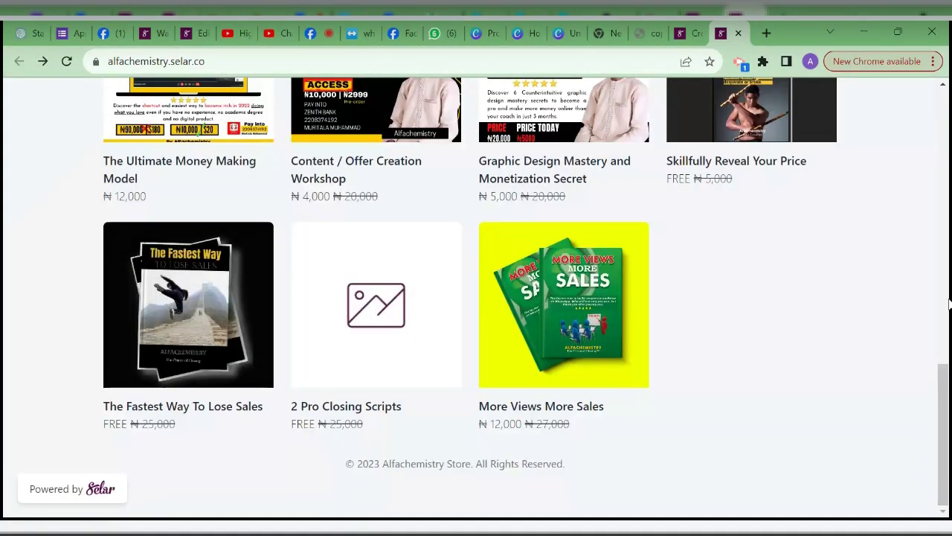
# - Open the full High-Ticket Masters Community (Premium) product page and examine its custom checkout button label
pyautogui.scroll(1, 946, 406)
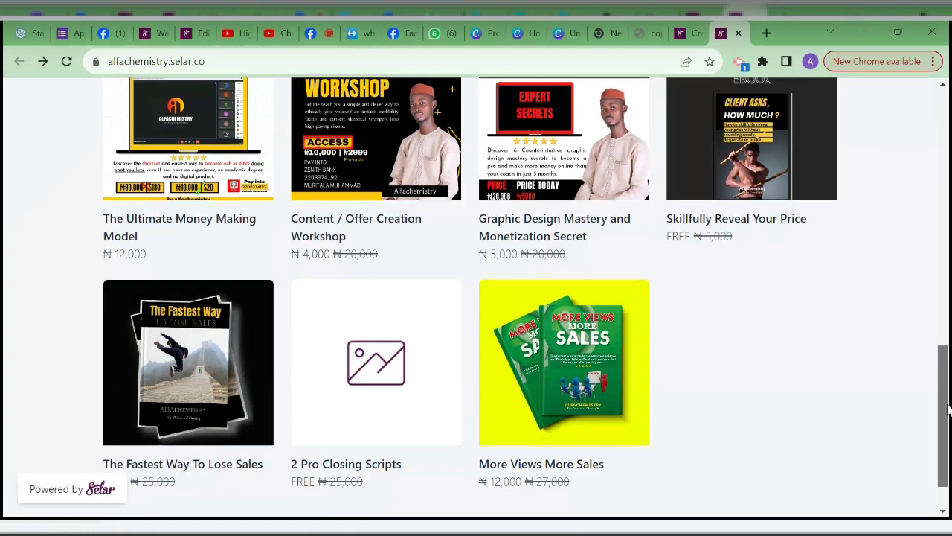
pyautogui.moveTo(948, 409); pyautogui.dragTo(929, 140)
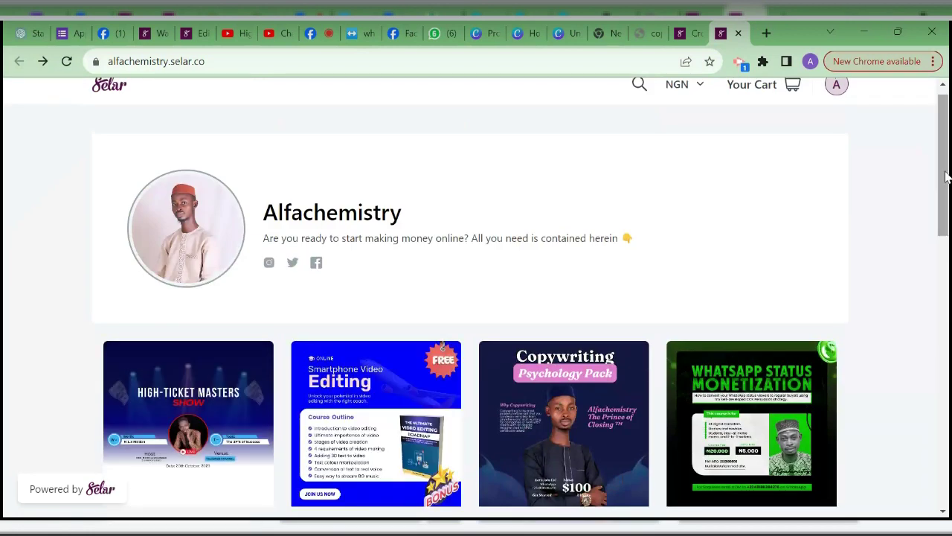
pyautogui.scroll(-2, 945, 178)
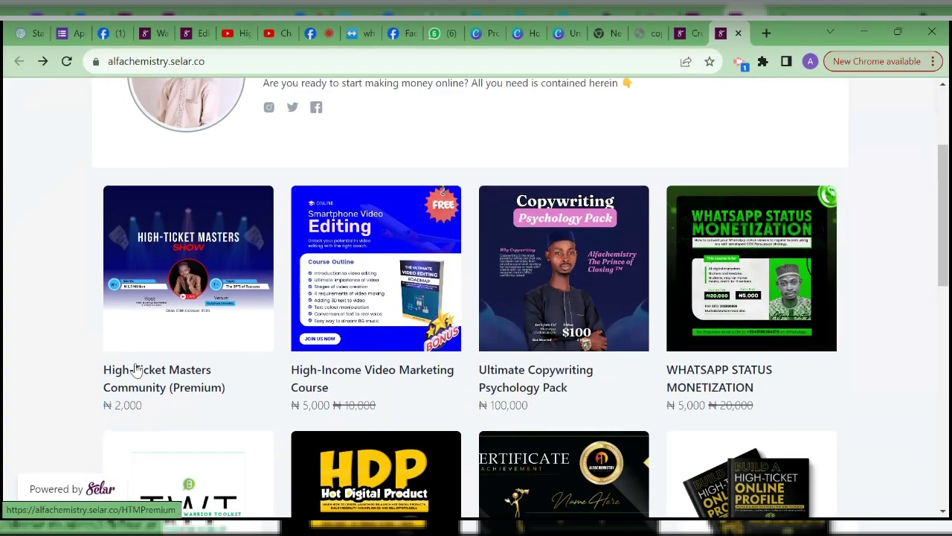
pyautogui.click(129, 299)
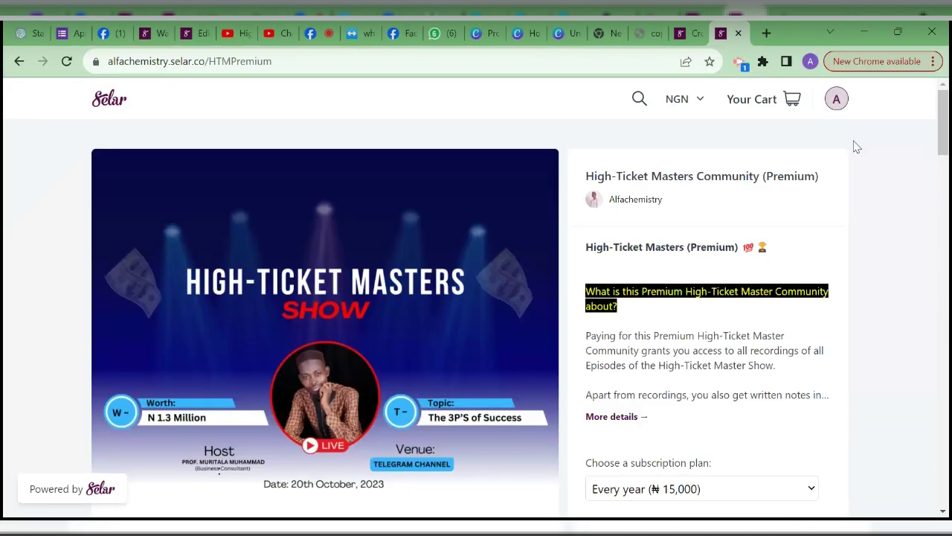
pyautogui.moveTo(943, 139); pyautogui.dragTo(929, 198)
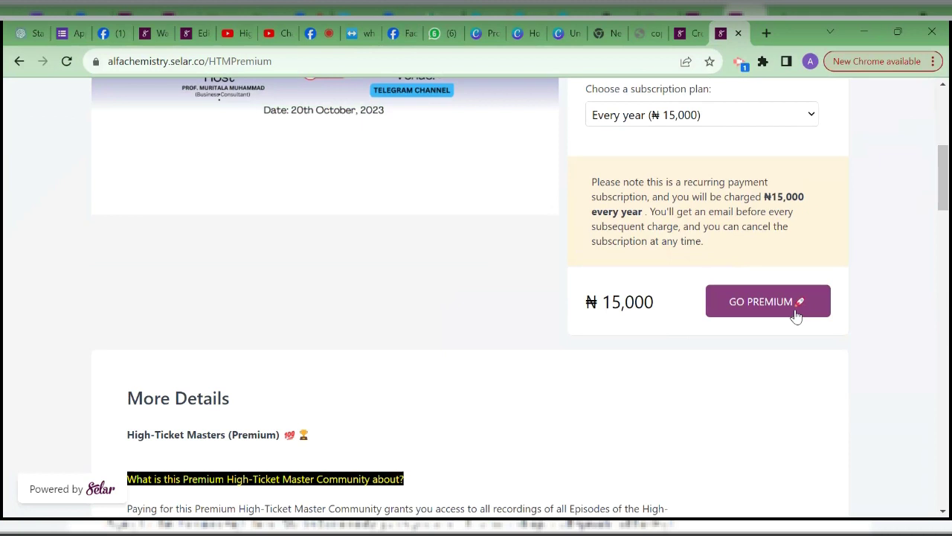
# - Return to the course form, try the option hiding the product from the store homepage, and turn it off again
pyautogui.click(688, 30)
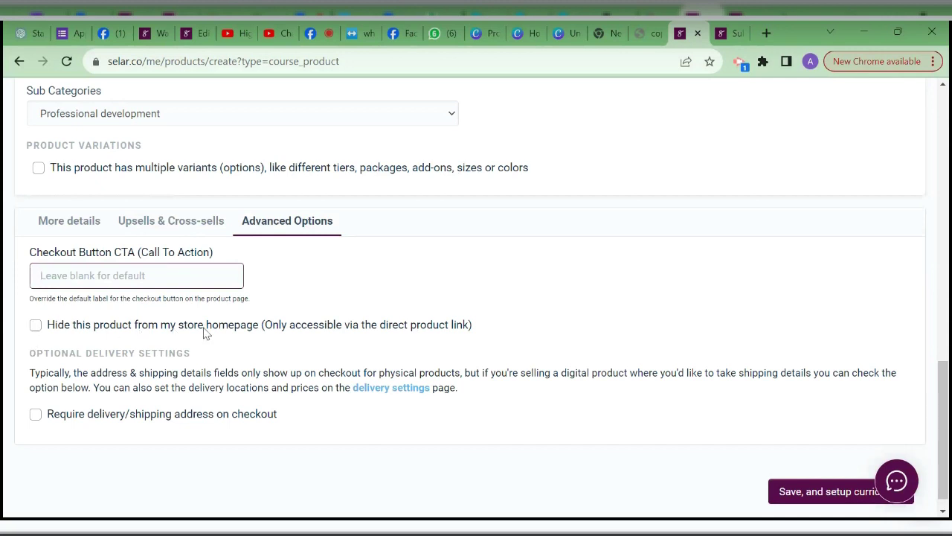
pyautogui.click(34, 332)
pyautogui.click(34, 332)
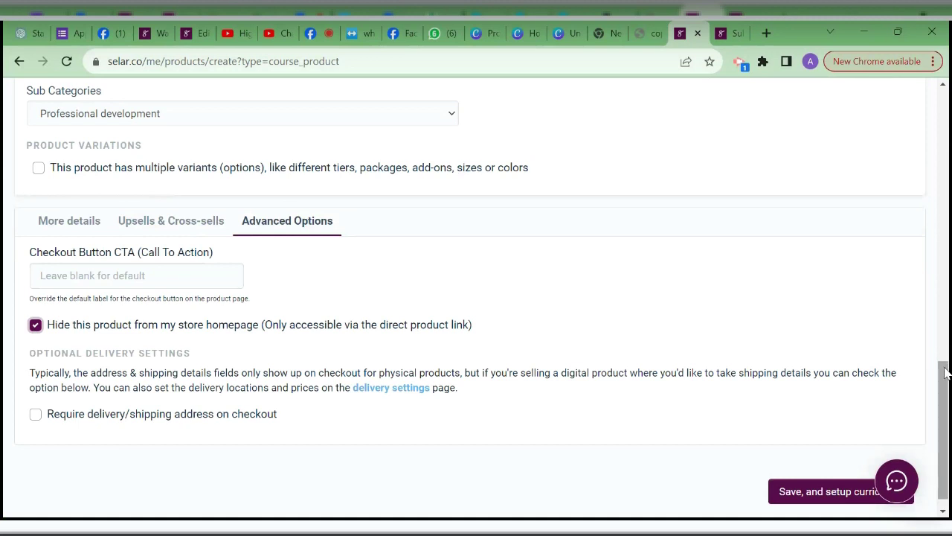
pyautogui.click(35, 326)
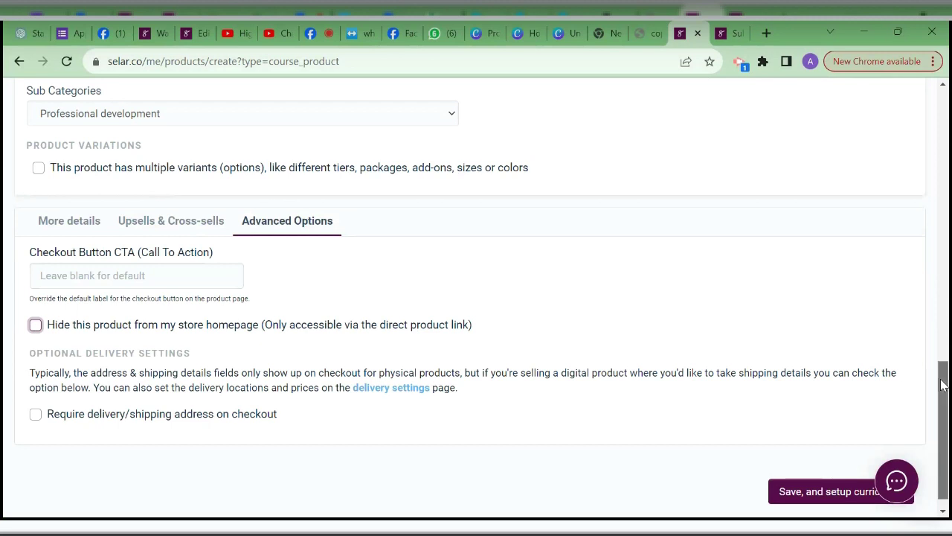
# - Save the course product and proceed to its curriculum setup
pyautogui.moveTo(942, 389); pyautogui.dragTo(941, 402)
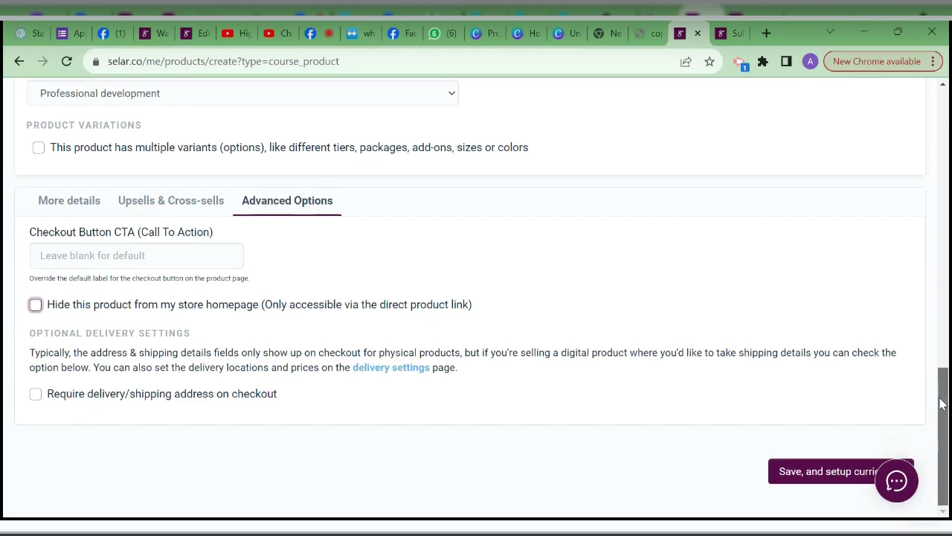
pyautogui.click(813, 471)
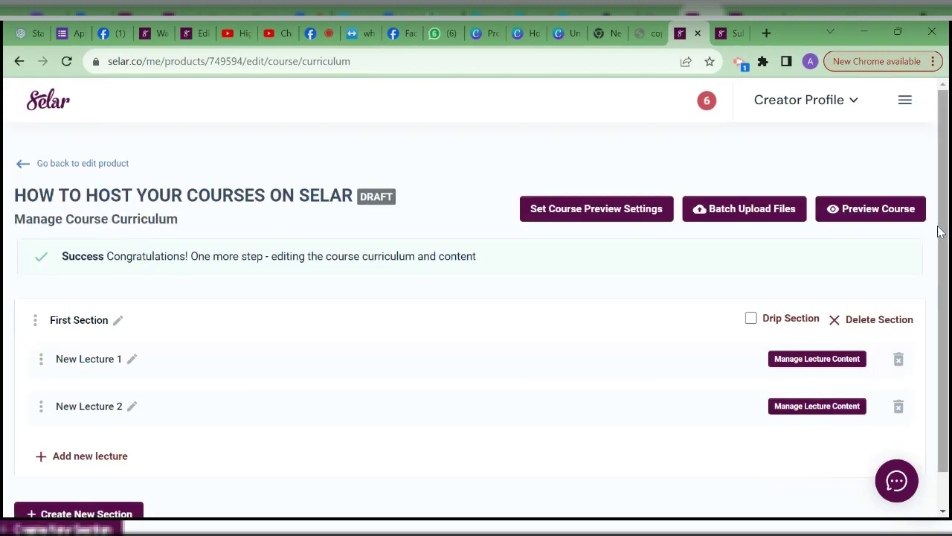
pyautogui.moveTo(939, 232); pyautogui.dragTo(926, 295)
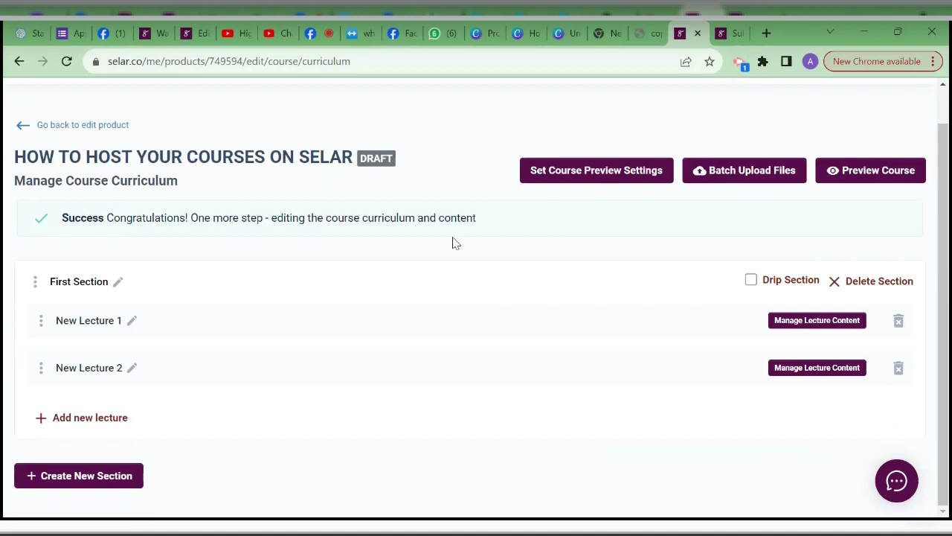
# - Switch to the store page, open the creator dashboard and bring up the list of all products
pyautogui.click(729, 28)
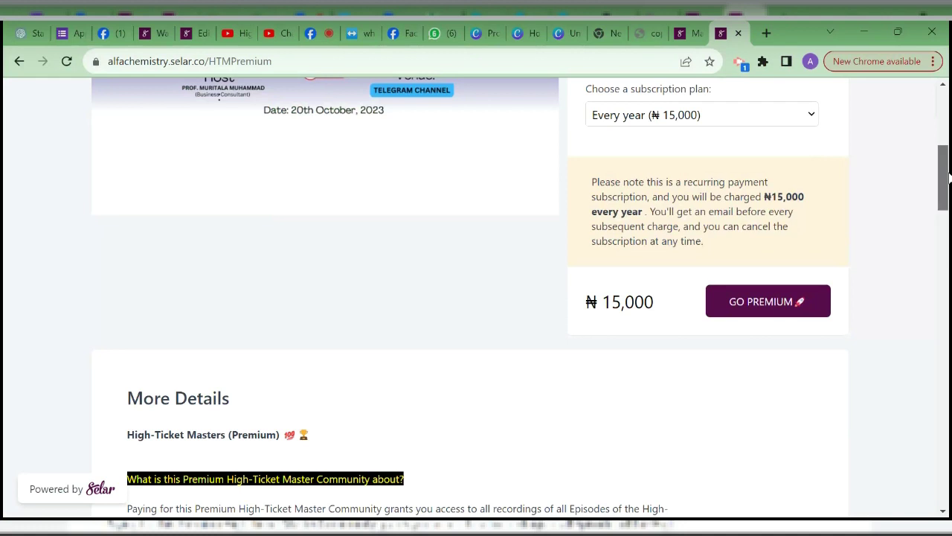
pyautogui.scroll(5, 944, 175)
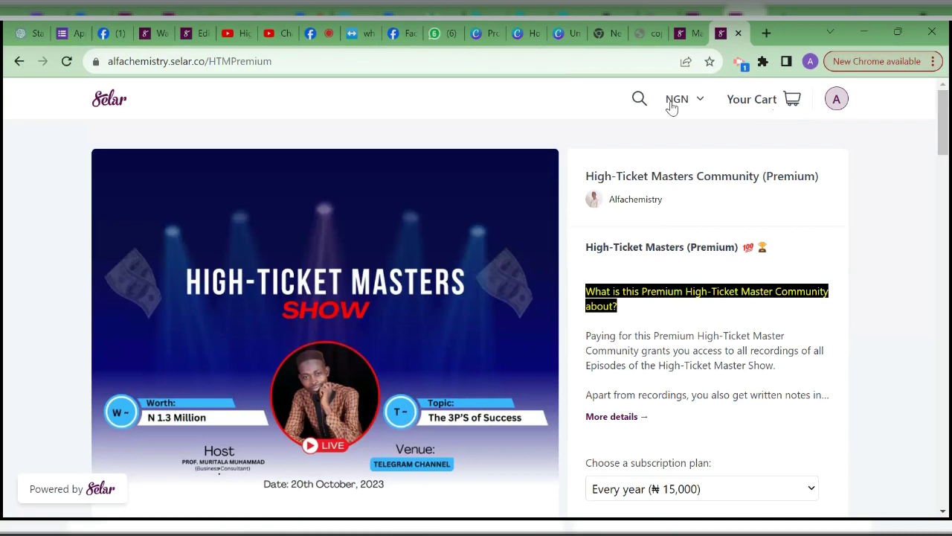
pyautogui.click(843, 108)
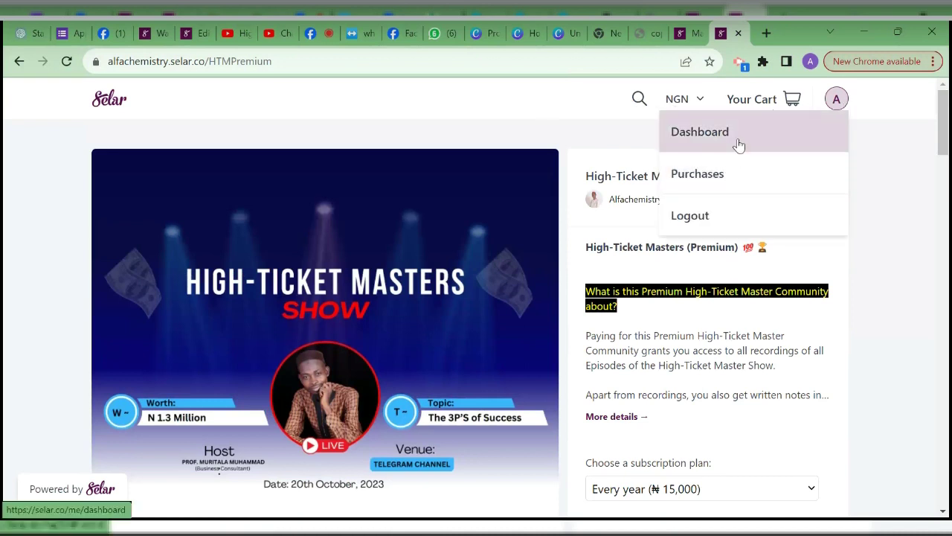
pyautogui.click(700, 131)
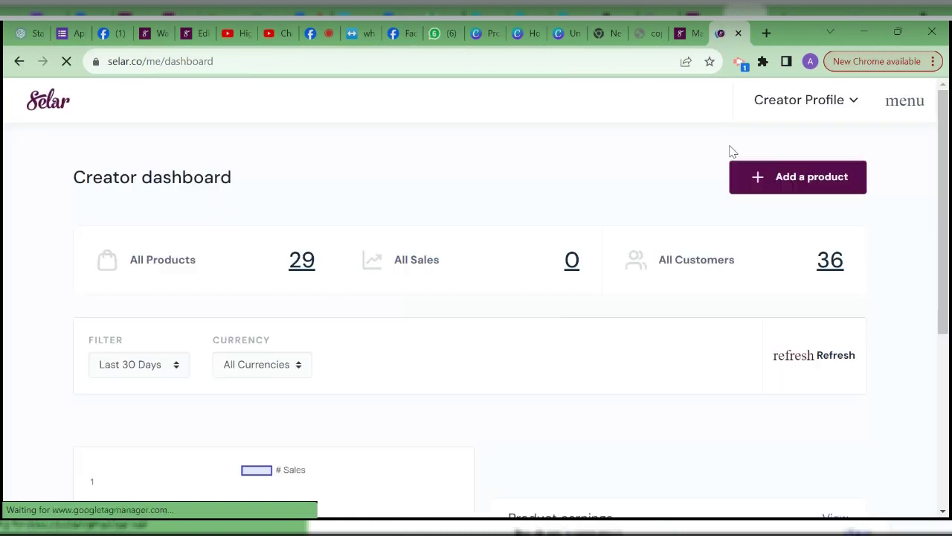
pyautogui.click(300, 262)
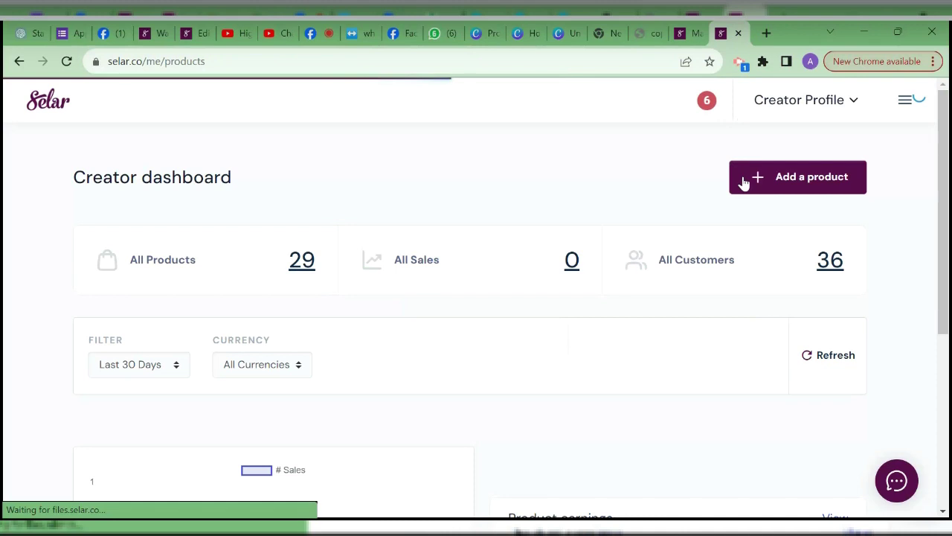
pyautogui.scroll(-3, 922, 245)
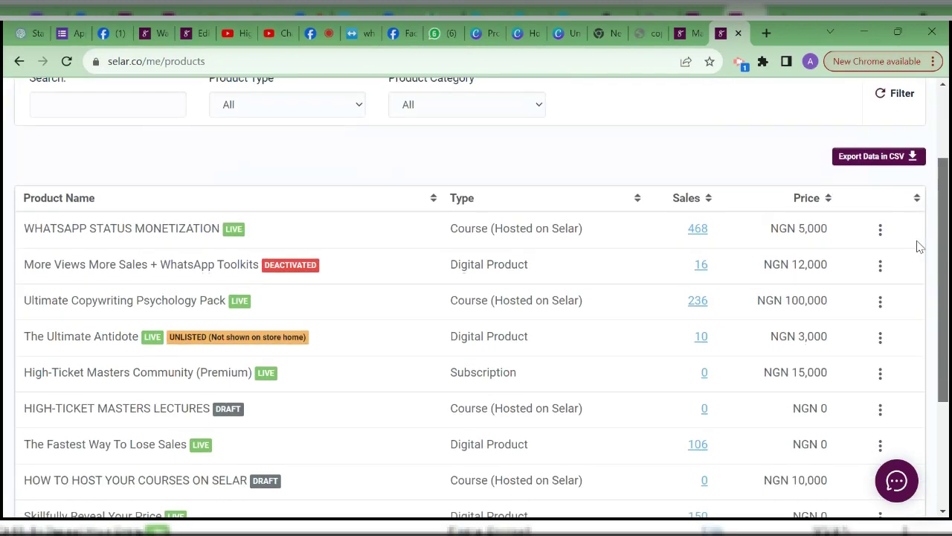
pyautogui.scroll(1, 843, 245)
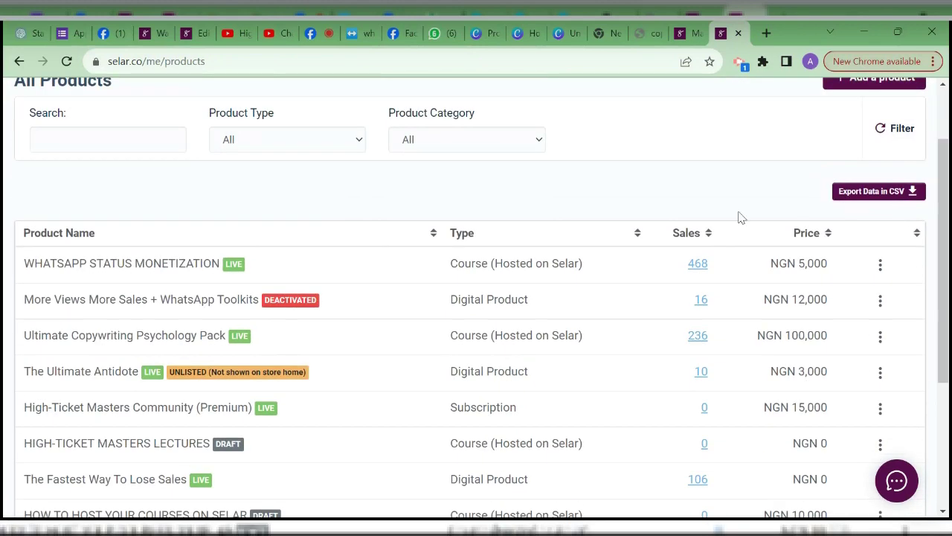
# - Open the curriculum of the WHATSAPP STATUS MONETIZATION course and examine its modules and lectures
pyautogui.click(880, 270)
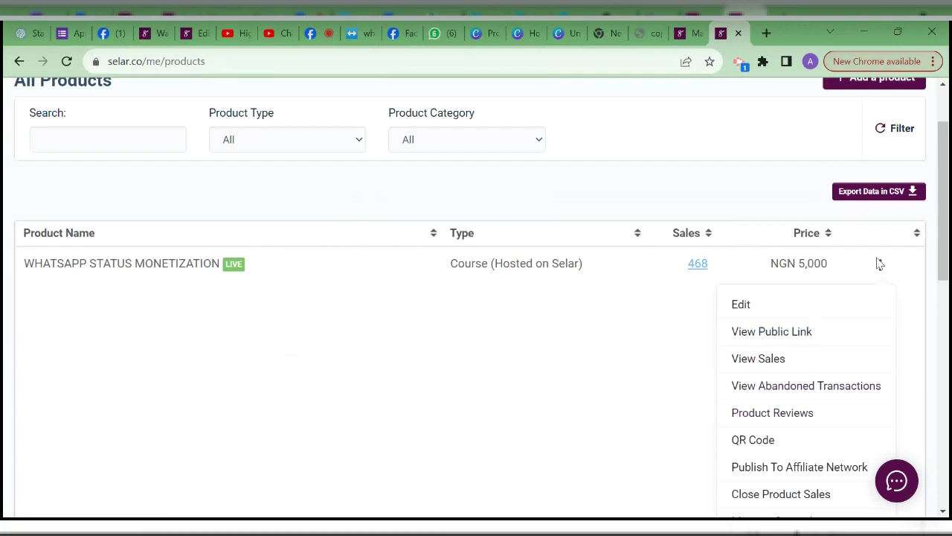
pyautogui.moveTo(942, 262); pyautogui.dragTo(928, 331)
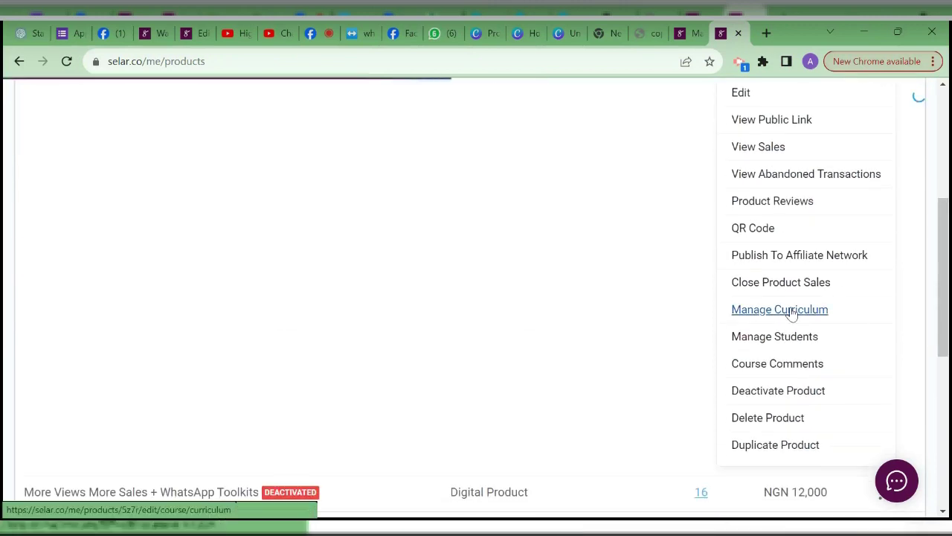
pyautogui.moveTo(942, 125); pyautogui.dragTo(879, 357)
pyautogui.scroll(15, 879, 356)
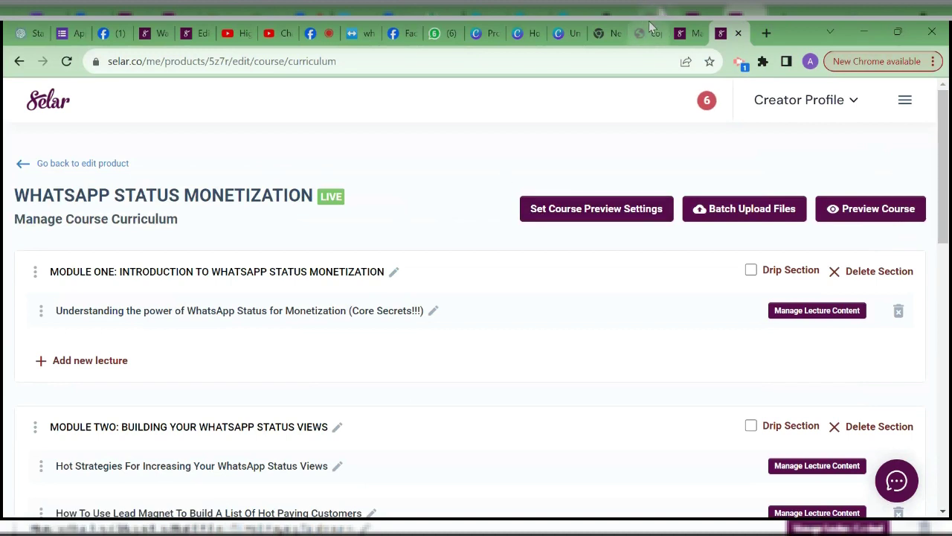
# - Preview the WHATSAPP STATUS MONETIZATION course and examine its first lecture's video, description and student comments
pyautogui.click(686, 31)
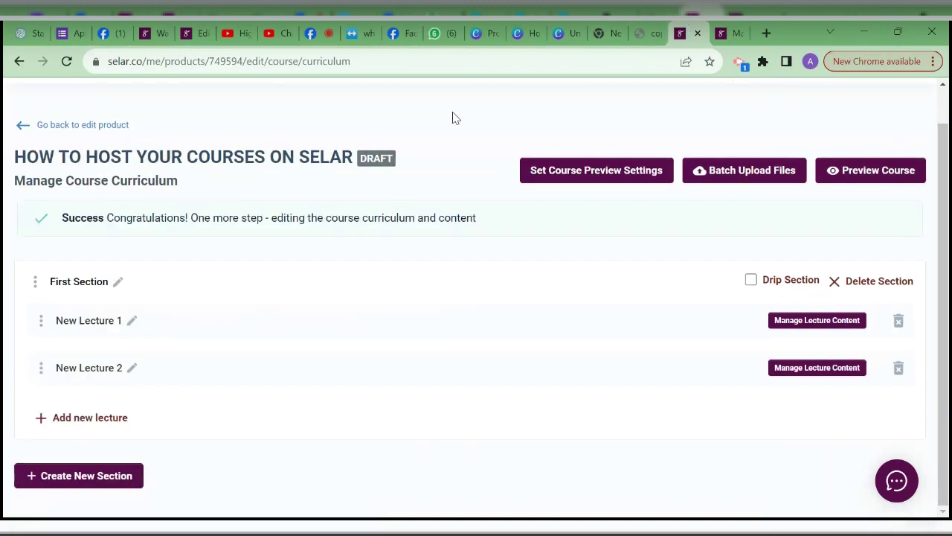
pyautogui.click(730, 36)
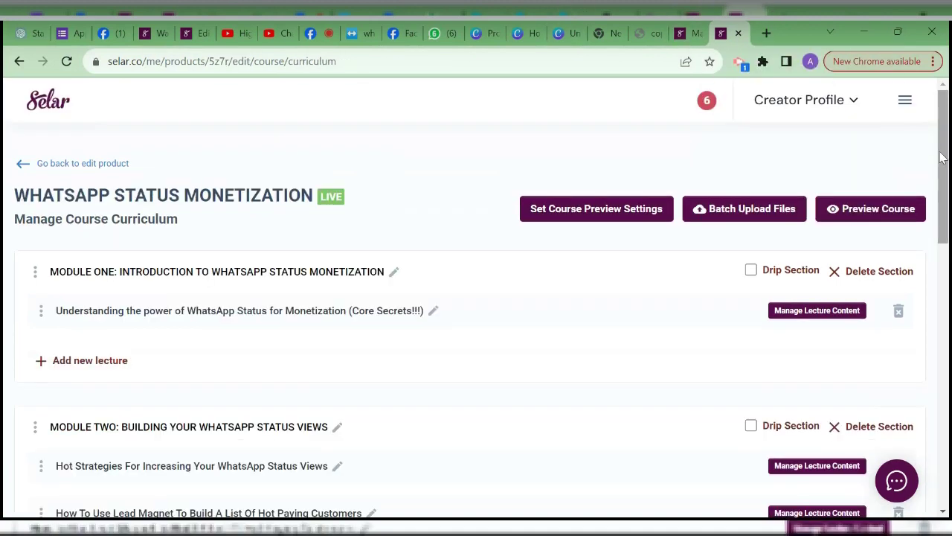
pyautogui.moveTo(942, 157); pyautogui.dragTo(904, 93)
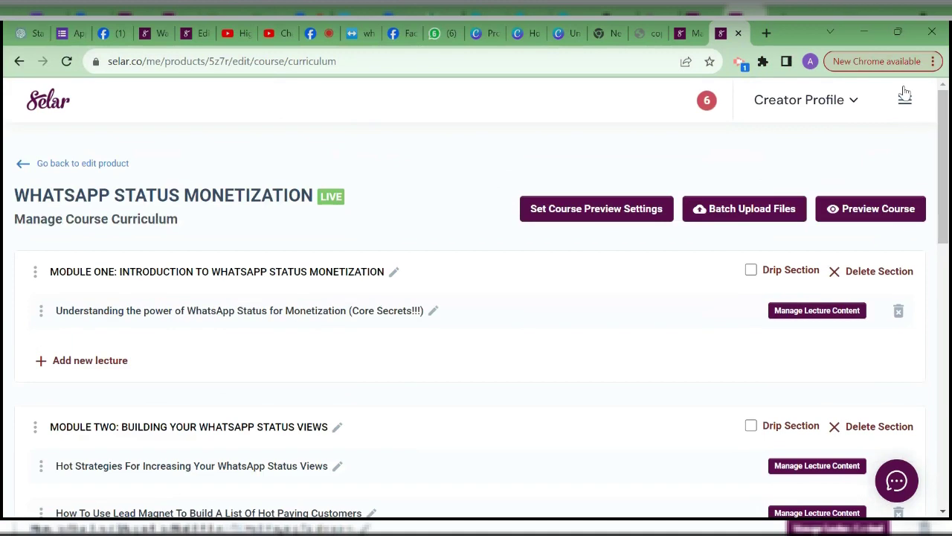
pyautogui.click(854, 210)
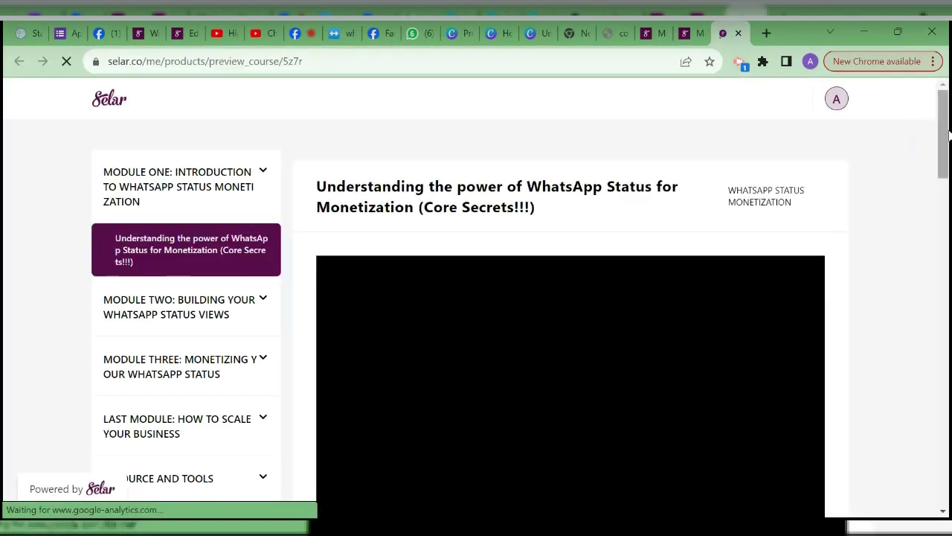
pyautogui.scroll(-4, 932, 197)
pyautogui.scroll(-4, 932, 197)
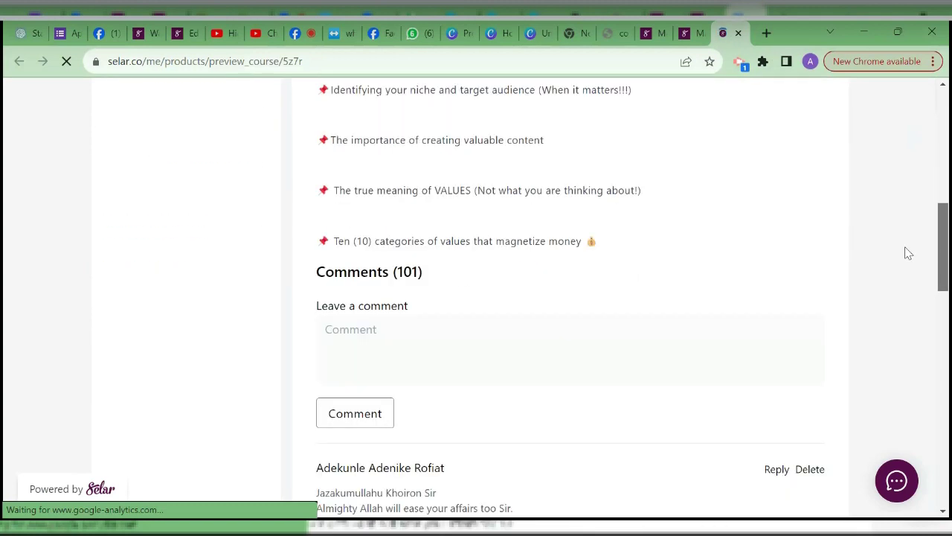
pyautogui.scroll(3, 907, 253)
pyautogui.moveTo(914, 206); pyautogui.dragTo(850, 269)
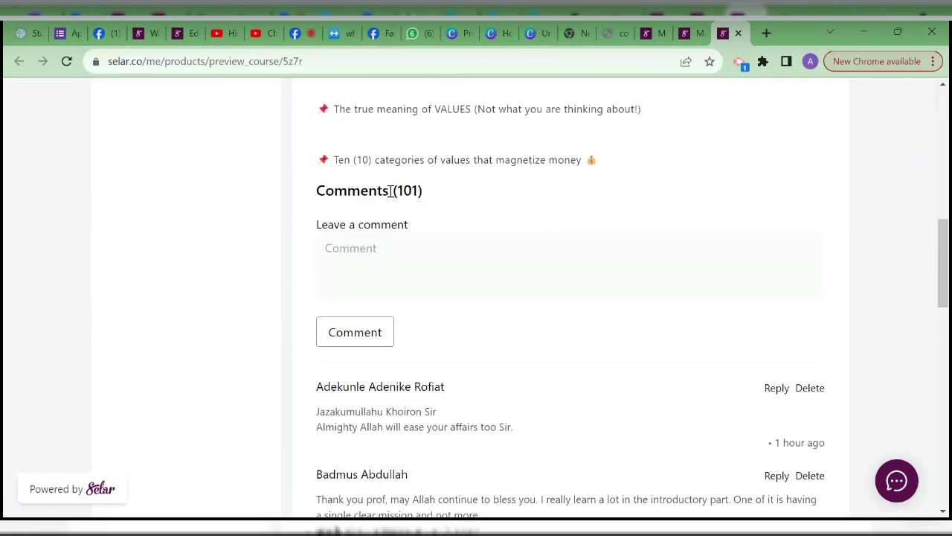
pyautogui.moveTo(947, 255); pyautogui.dragTo(906, 408)
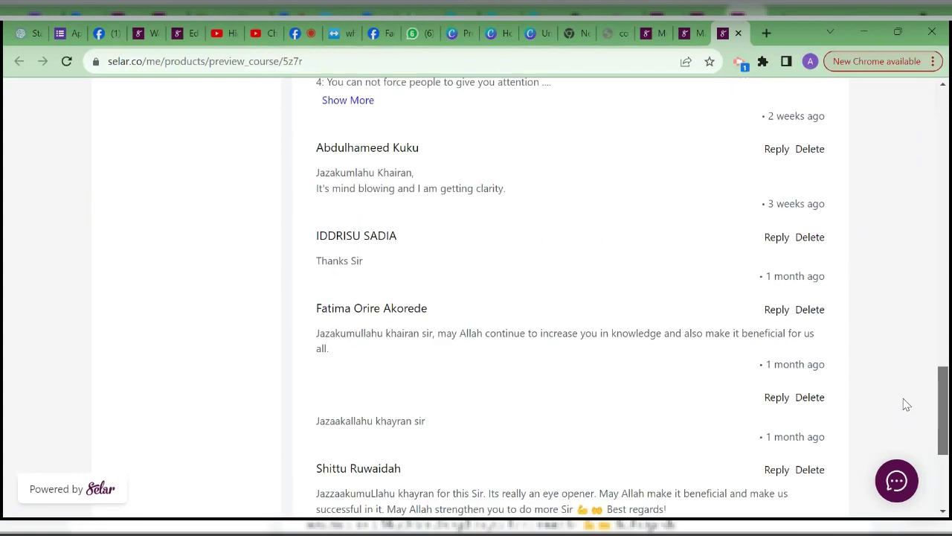
pyautogui.scroll(20, 906, 407)
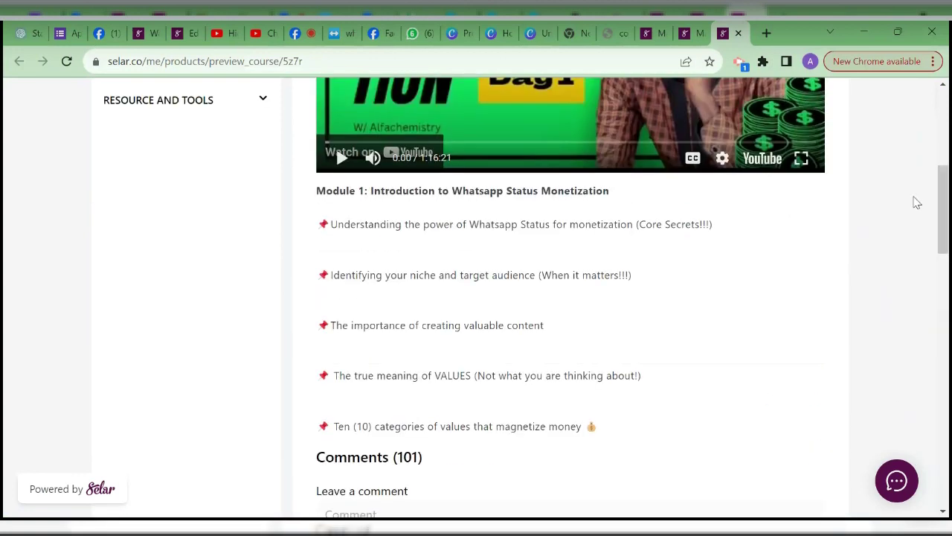
pyautogui.moveTo(942, 208); pyautogui.dragTo(918, 118)
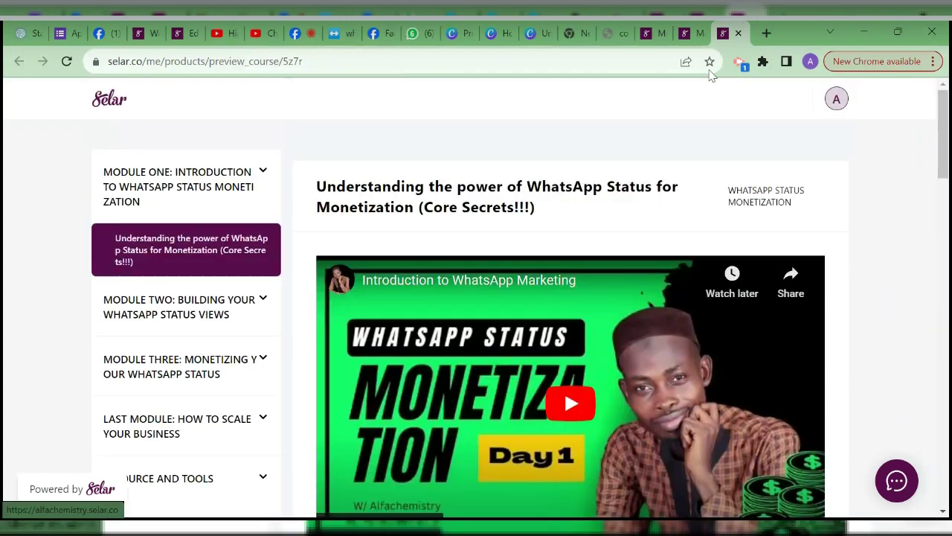
# - Return to the curriculum of HOW TO HOST YOUR COURSES ON SELAR and add a new section below the first one
pyautogui.click(678, 31)
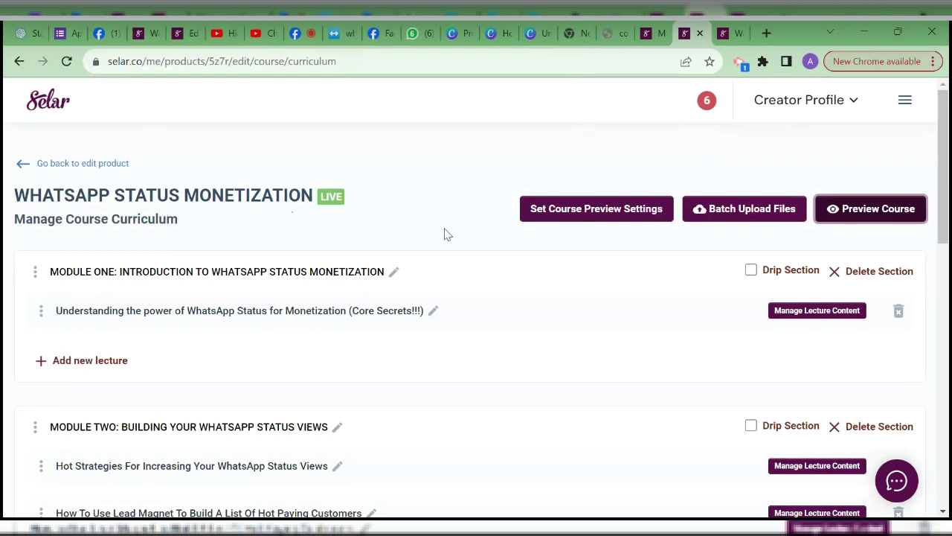
pyautogui.scroll(-1, 948, 217)
pyautogui.scroll(1, 947, 217)
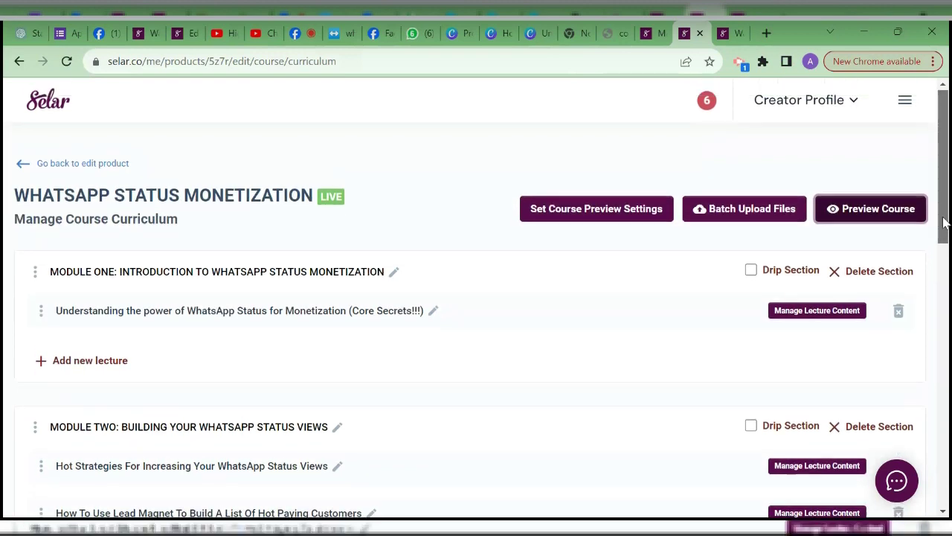
pyautogui.click(653, 33)
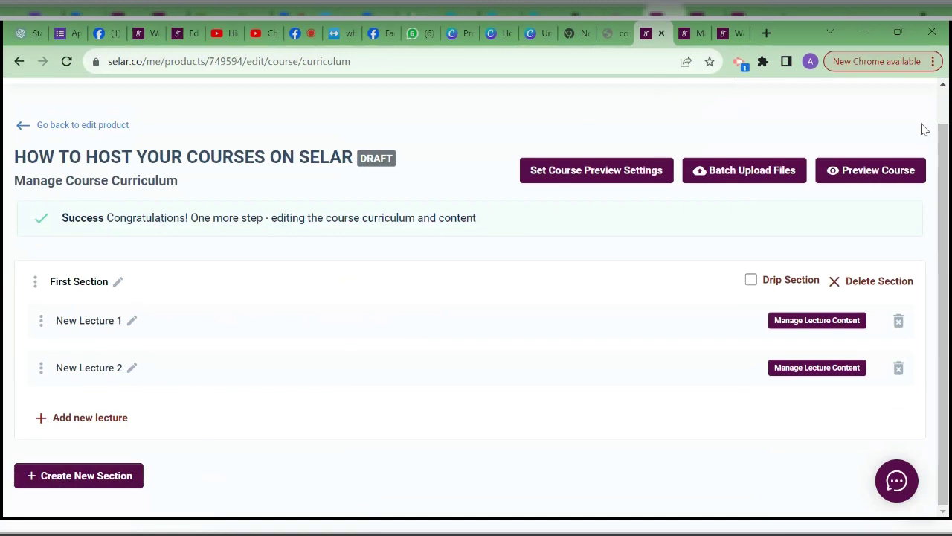
pyautogui.moveTo(947, 168); pyautogui.dragTo(945, 81)
pyautogui.scroll(-1, 796, 216)
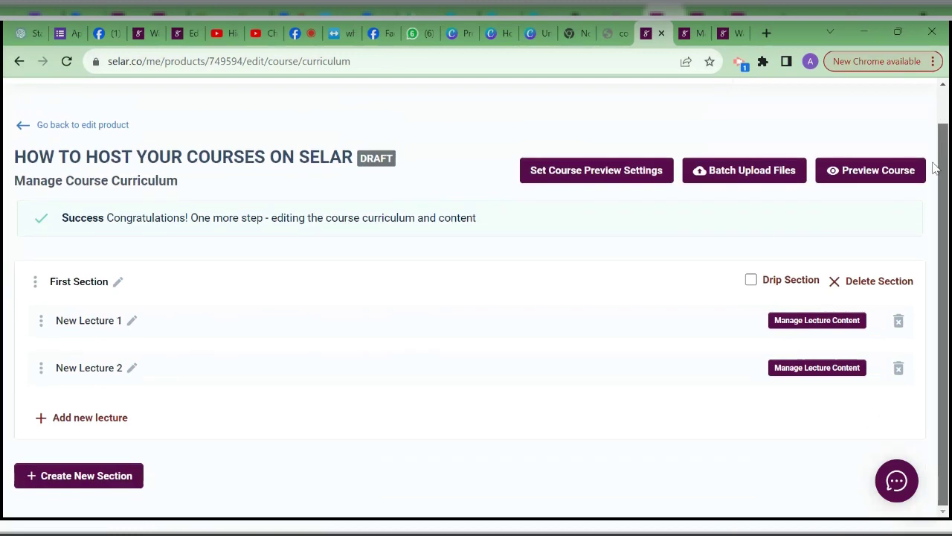
pyautogui.click(80, 481)
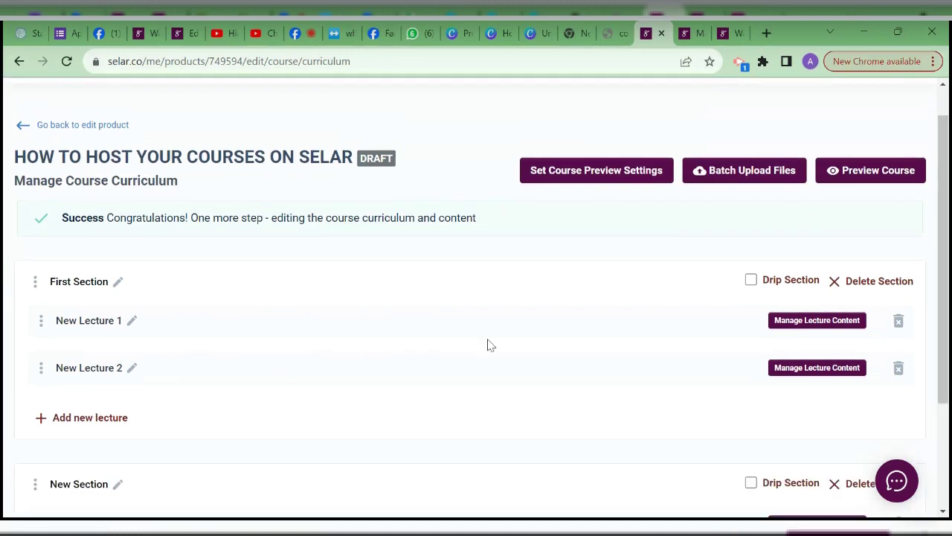
pyautogui.moveTo(942, 272); pyautogui.dragTo(927, 370)
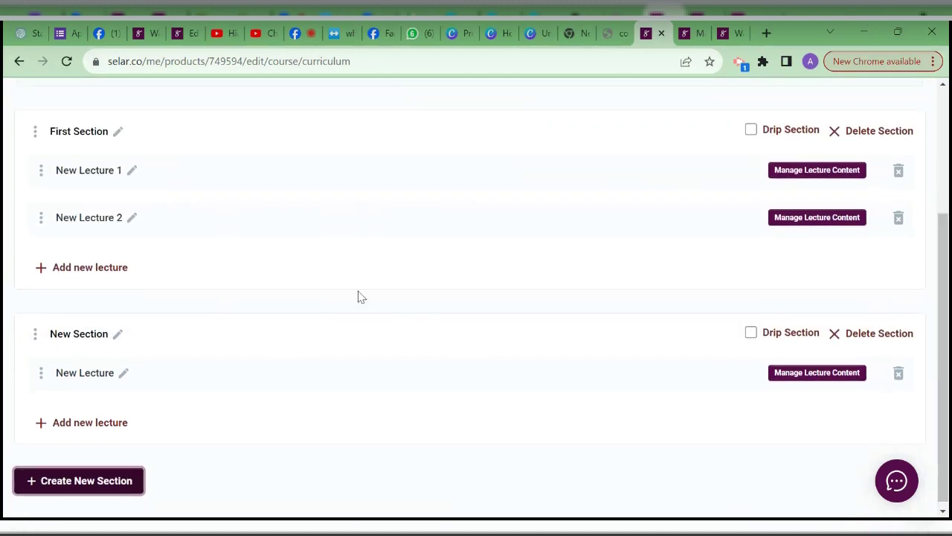
pyautogui.moveTo(943, 265); pyautogui.dragTo(937, 191)
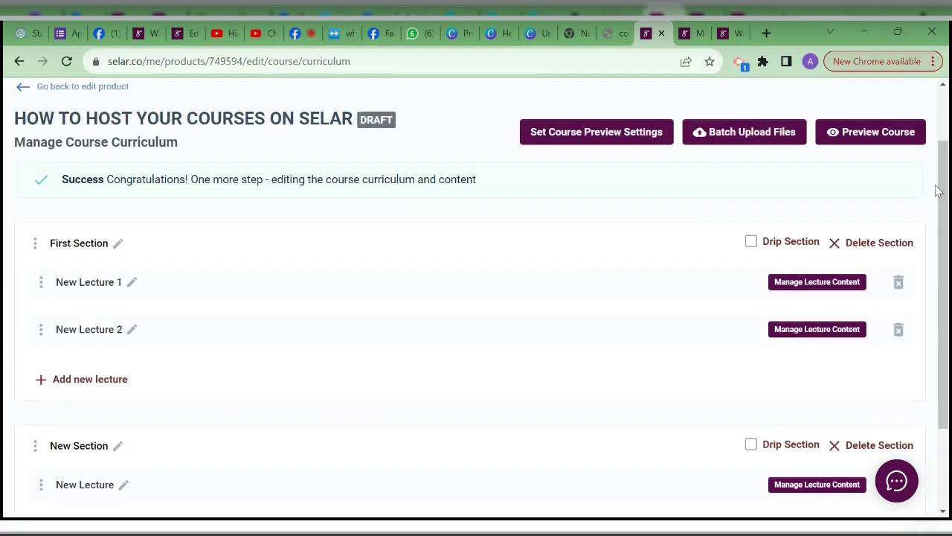
# - Check the module naming in the WHATSAPP STATUS MONETIZATION curriculum, and enter "MODULE ONE:" as the new course's first section title
pyautogui.click(683, 38)
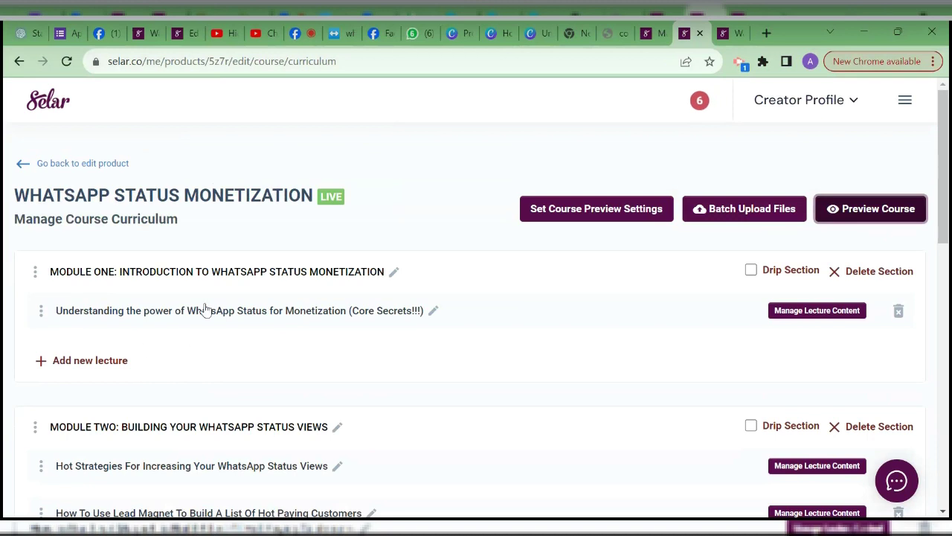
pyautogui.click(113, 279)
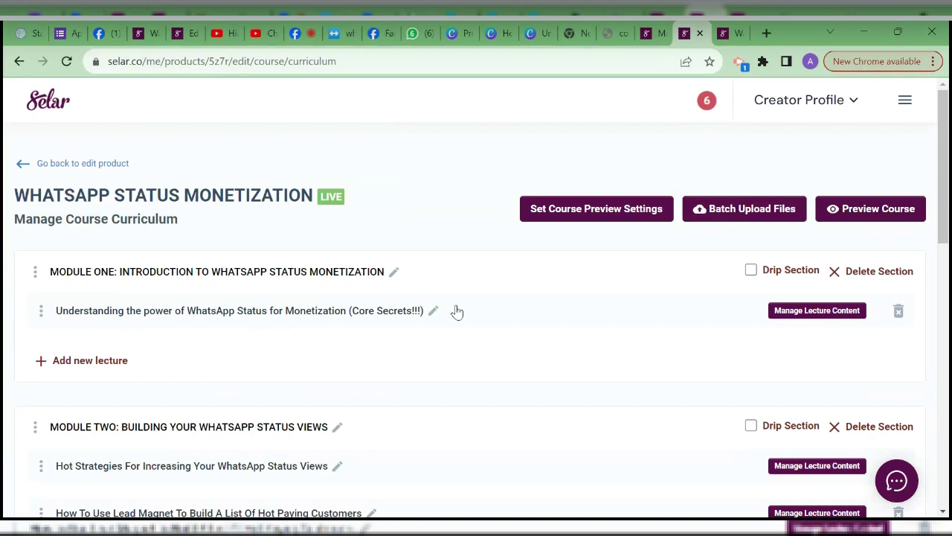
pyautogui.click(646, 33)
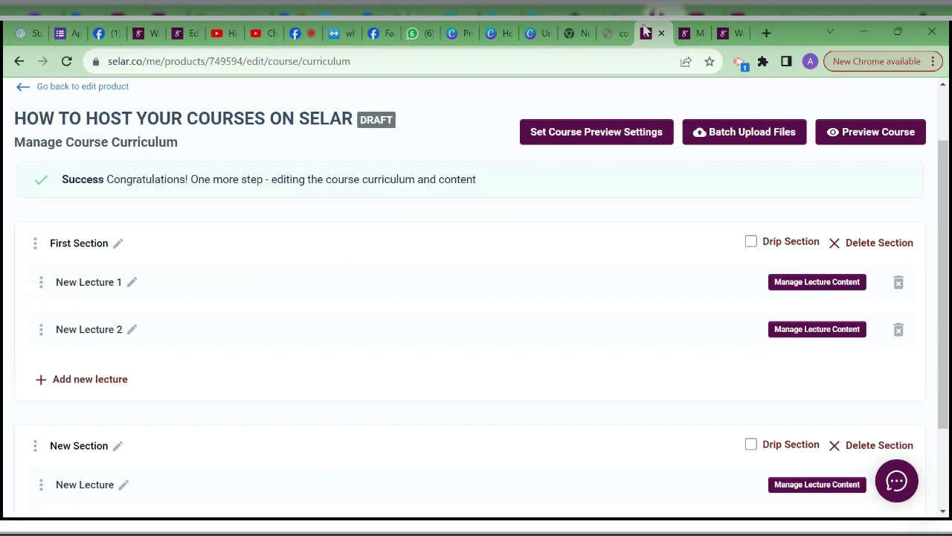
pyautogui.click(118, 243)
pyautogui.moveTo(124, 247); pyautogui.dragTo(34, 259)
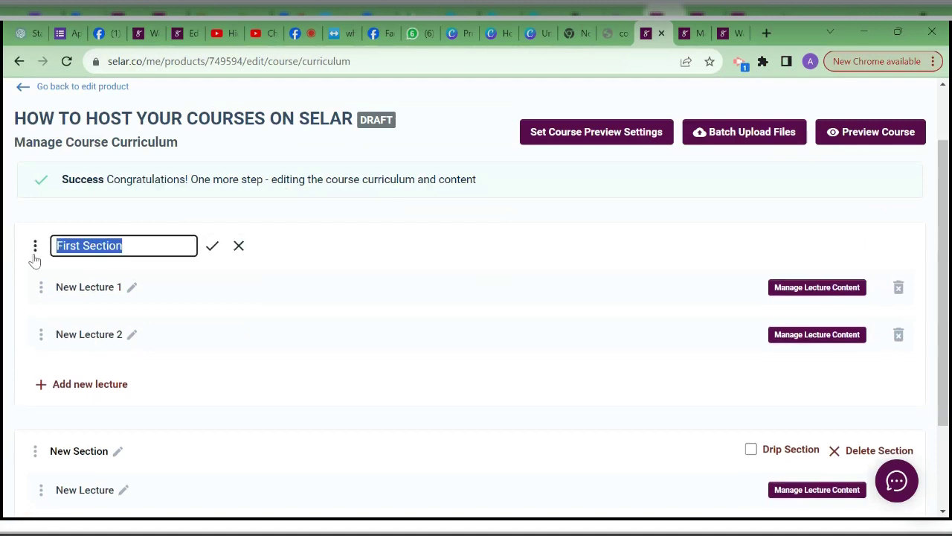
pyautogui.write('MODULE ONE:')
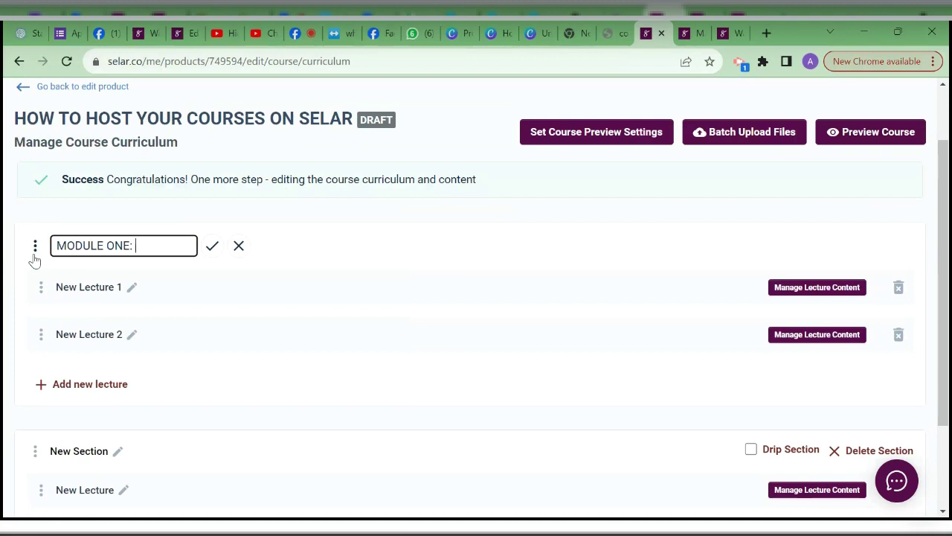
# - Rename the first lecture of the first section to "Introduction:" and open its lecture content page
pyautogui.click(131, 287)
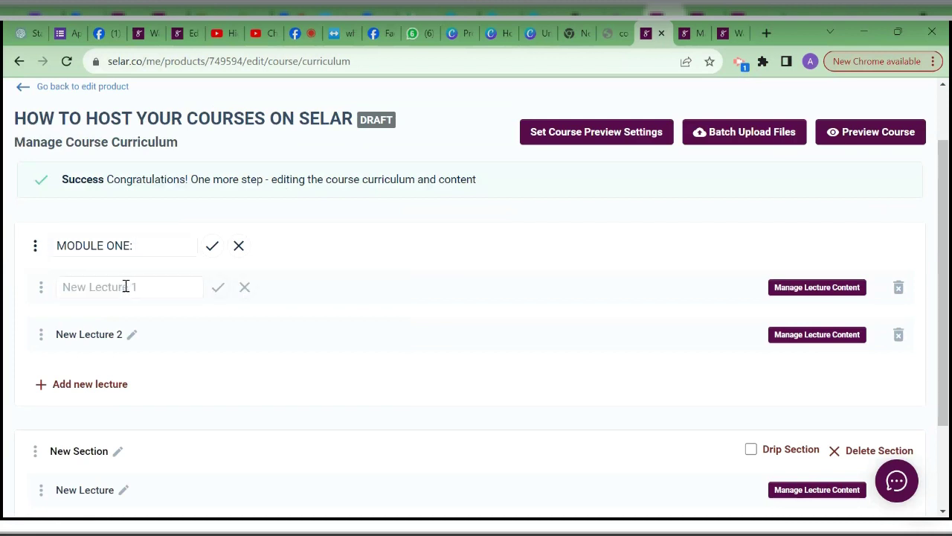
pyautogui.click(142, 290)
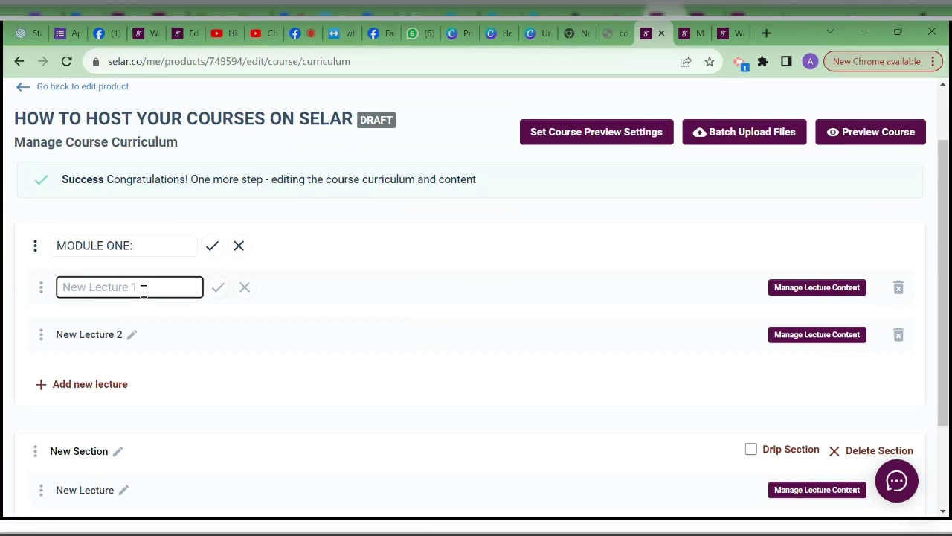
pyautogui.hotkey('ctrl', 'a')
pyautogui.write('Le')
pyautogui.write('I')
pyautogui.write('ntroduc')
pyautogui.write('tion')
pyautogui.click(216, 293)
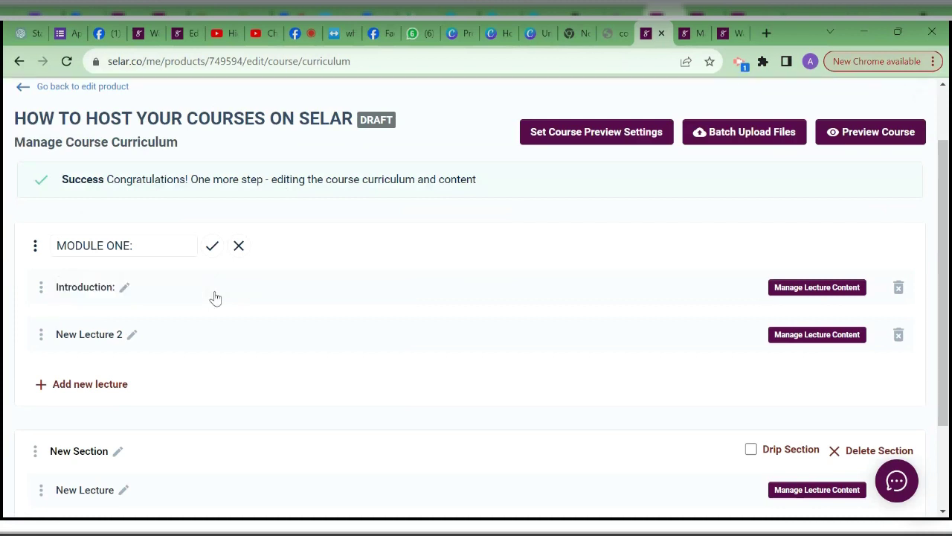
pyautogui.click(811, 293)
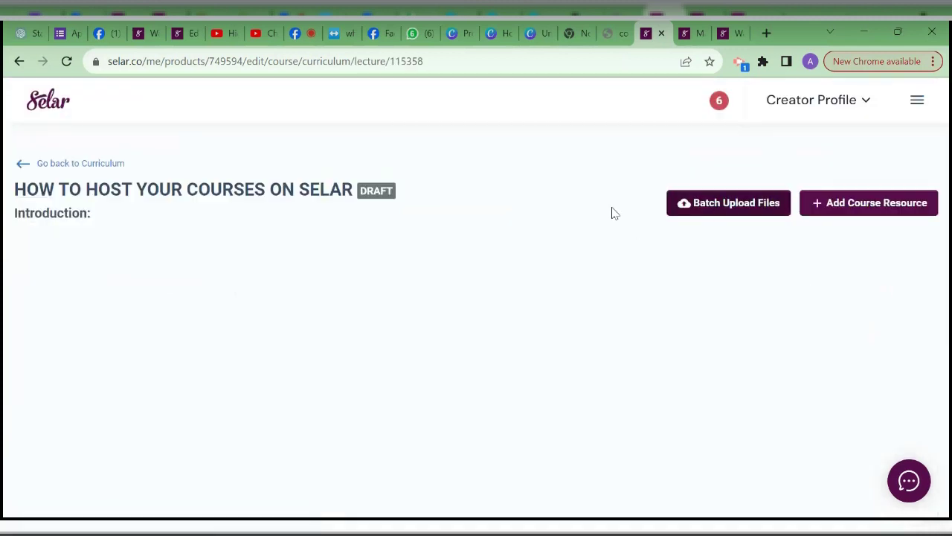
# - Open the lecture content of the first WHATSAPP STATUS MONETIZATION lecture and examine its resource source, download and description settings
pyautogui.click(695, 34)
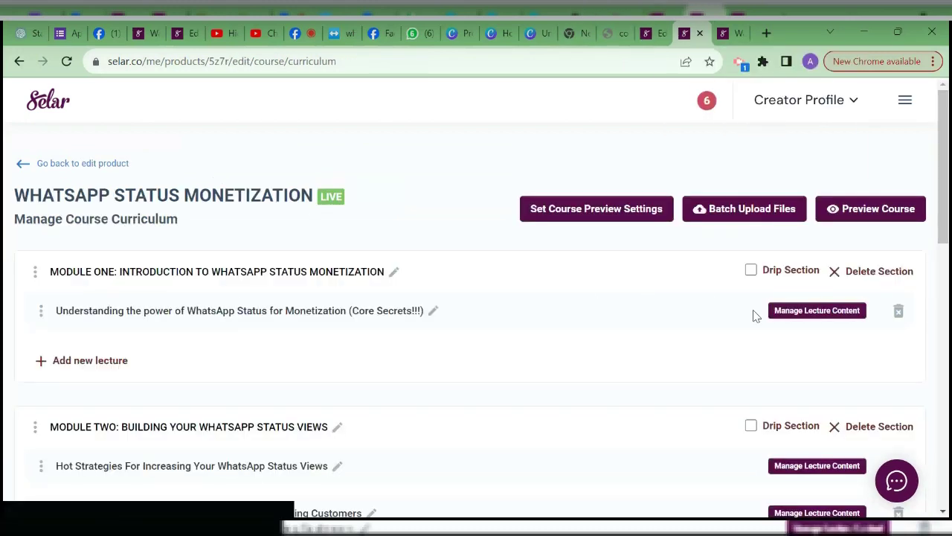
pyautogui.click(777, 313)
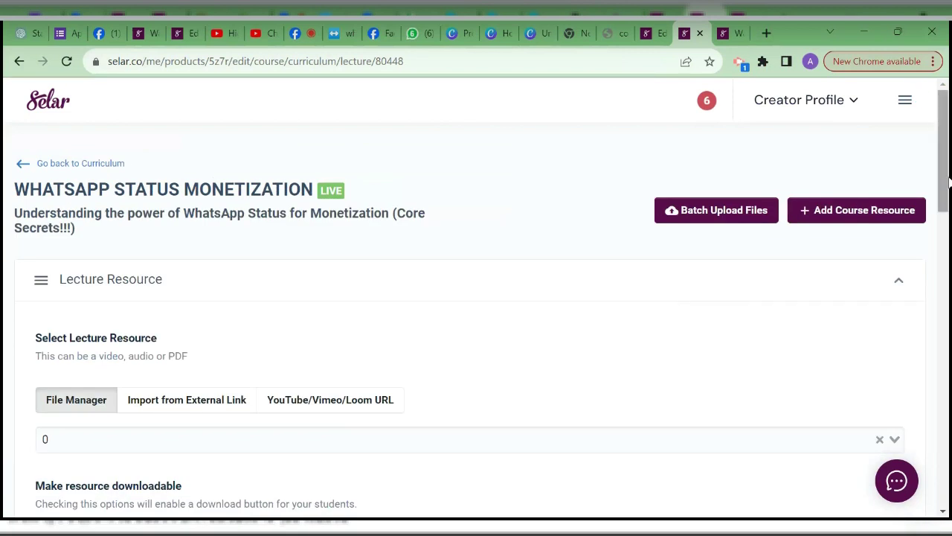
pyautogui.scroll(-2, 942, 208)
pyautogui.scroll(2, 939, 221)
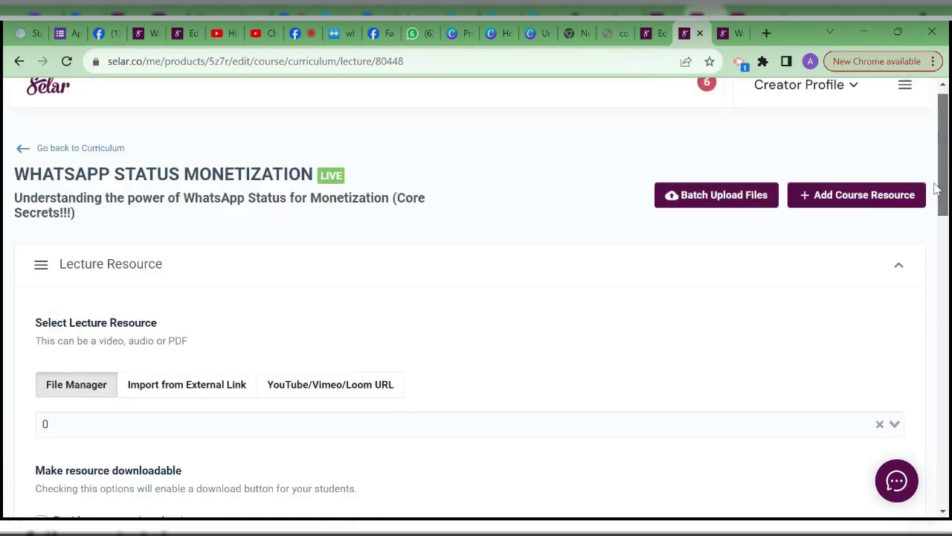
pyautogui.scroll(-4, 928, 202)
pyautogui.scroll(-5, 854, 367)
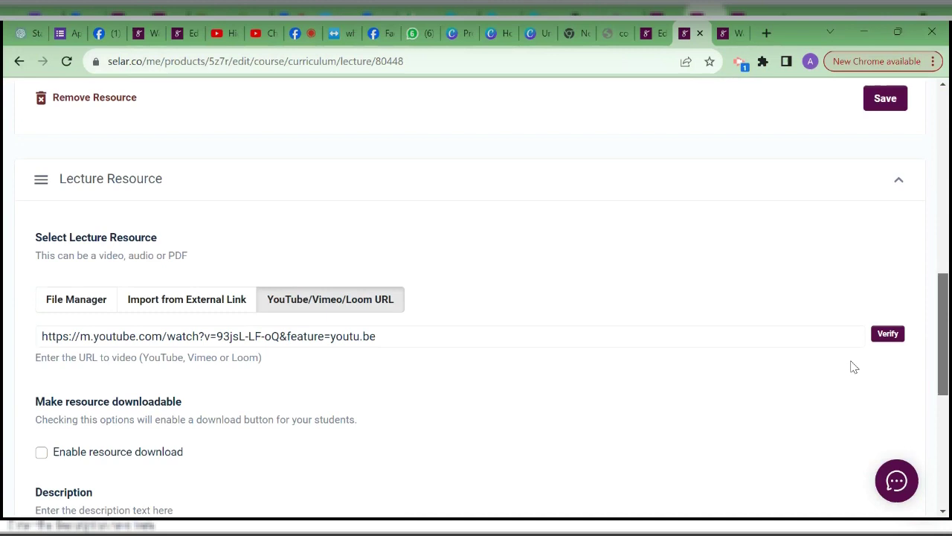
pyautogui.scroll(7, 854, 367)
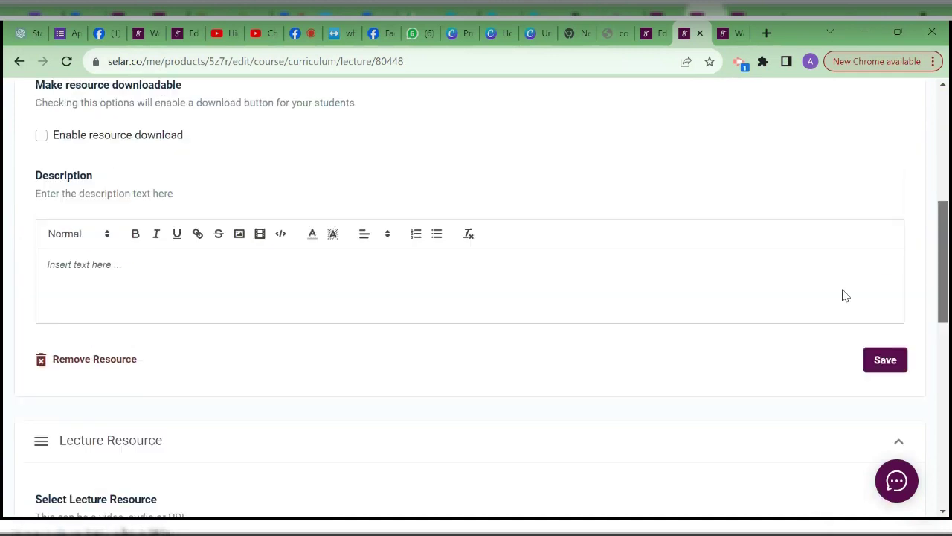
pyautogui.scroll(-2, 841, 238)
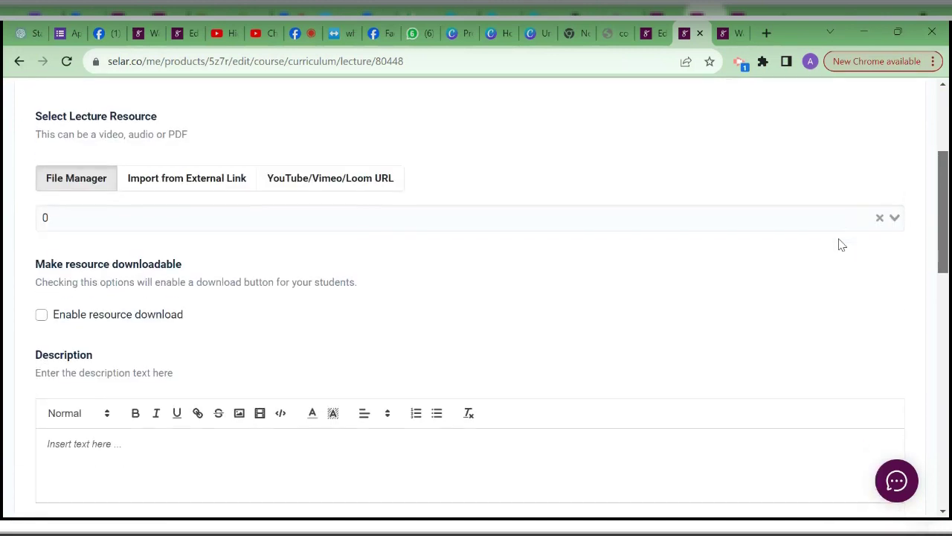
pyautogui.scroll(5, 839, 279)
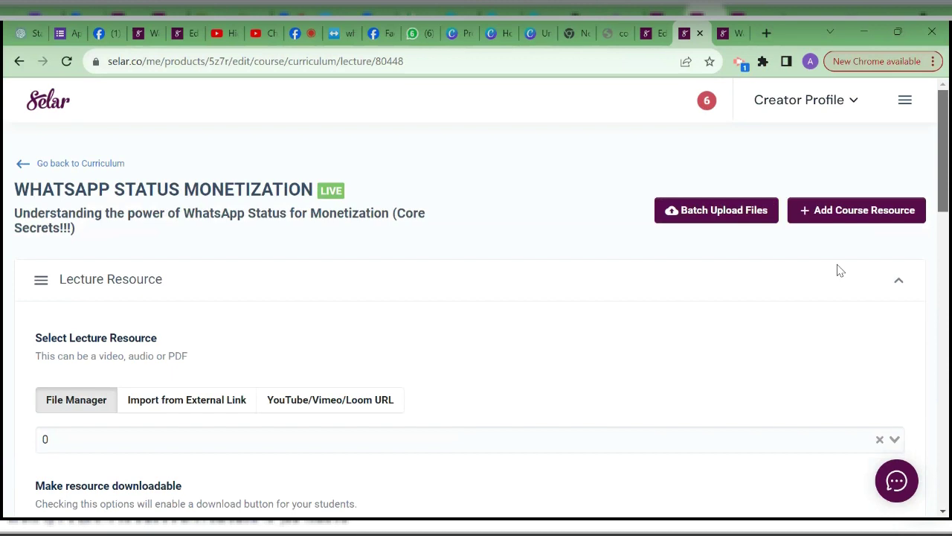
# - Remove the empty first lecture resource from the WHATSAPP STATUS MONETIZATION lecture and confirm the removal
pyautogui.moveTo(949, 160); pyautogui.dragTo(898, 283)
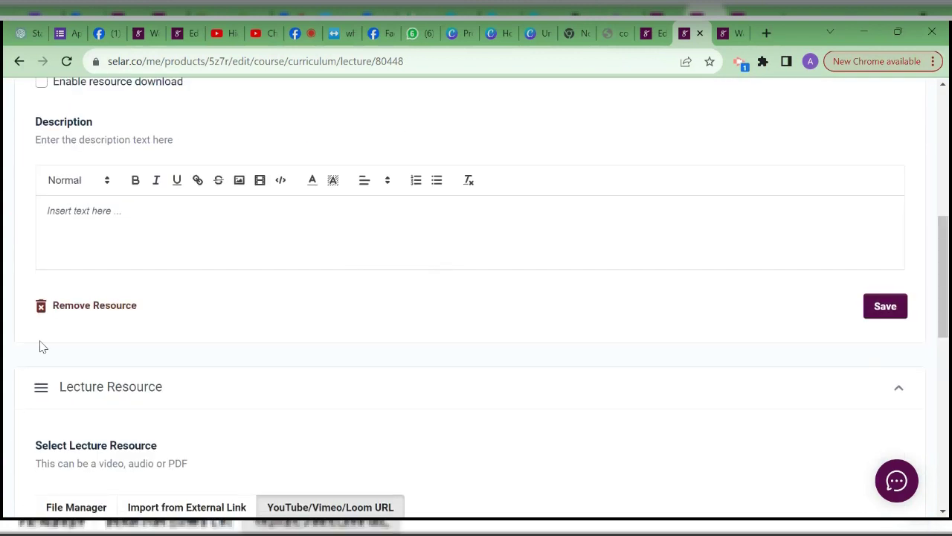
pyautogui.click(61, 316)
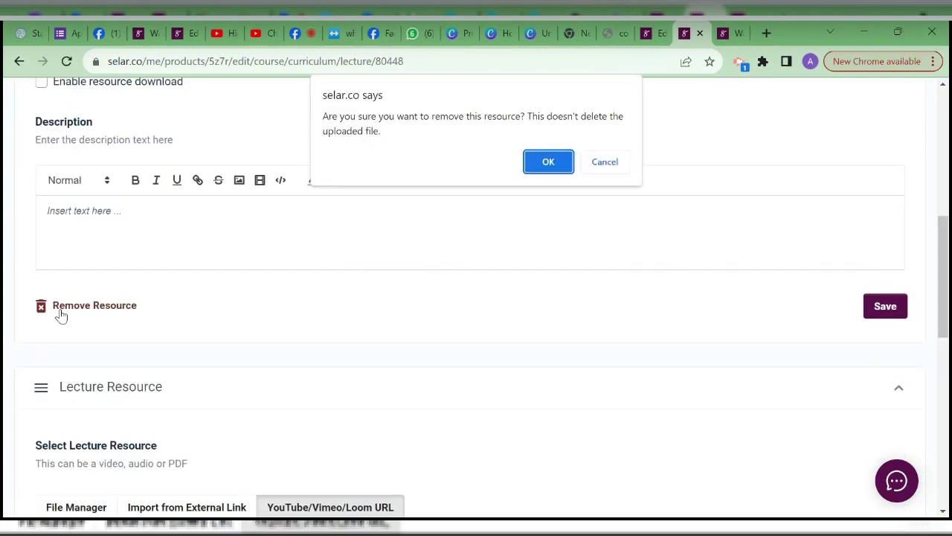
pyautogui.click(560, 162)
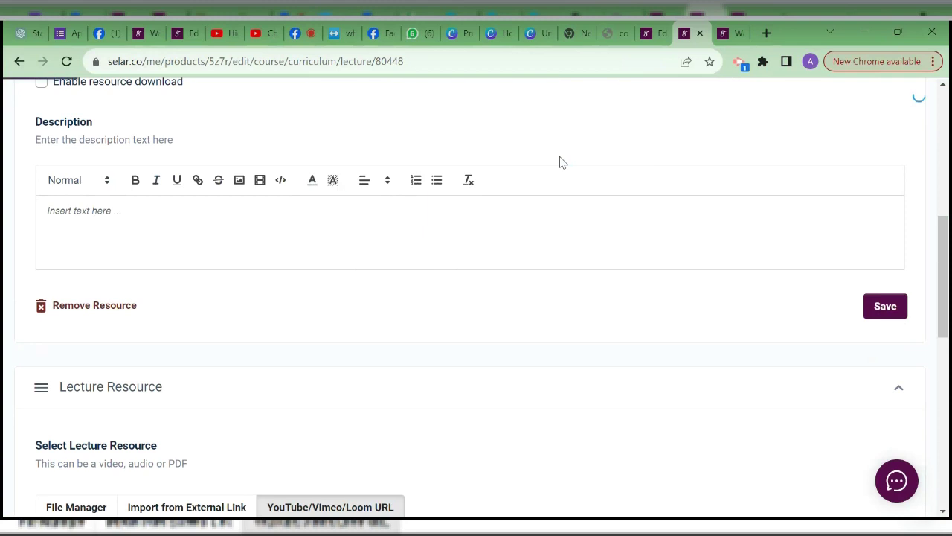
# - Check the YouTube URL of the remaining lecture resource, and open the channel's video list in YouTube Studio
pyautogui.moveTo(939, 162); pyautogui.dragTo(940, 222)
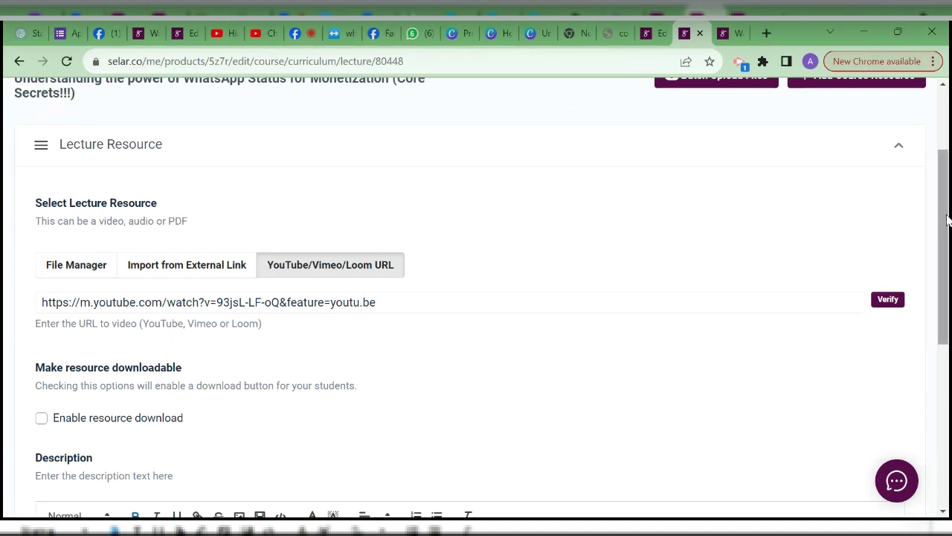
pyautogui.moveTo(947, 219)
pyautogui.mouseDown()
pyautogui.moveTo(948, 276)
pyautogui.moveTo(948, 235)
pyautogui.mouseUp()
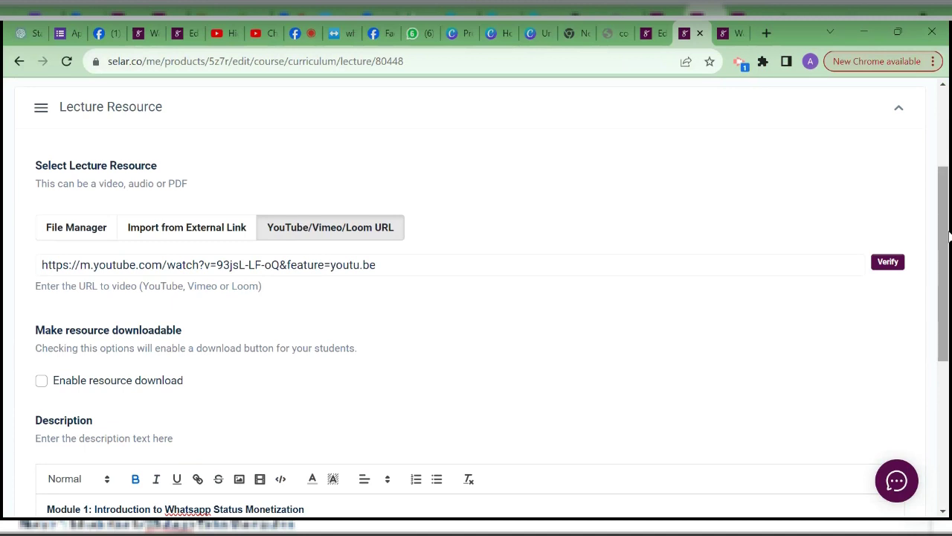
pyautogui.click(219, 31)
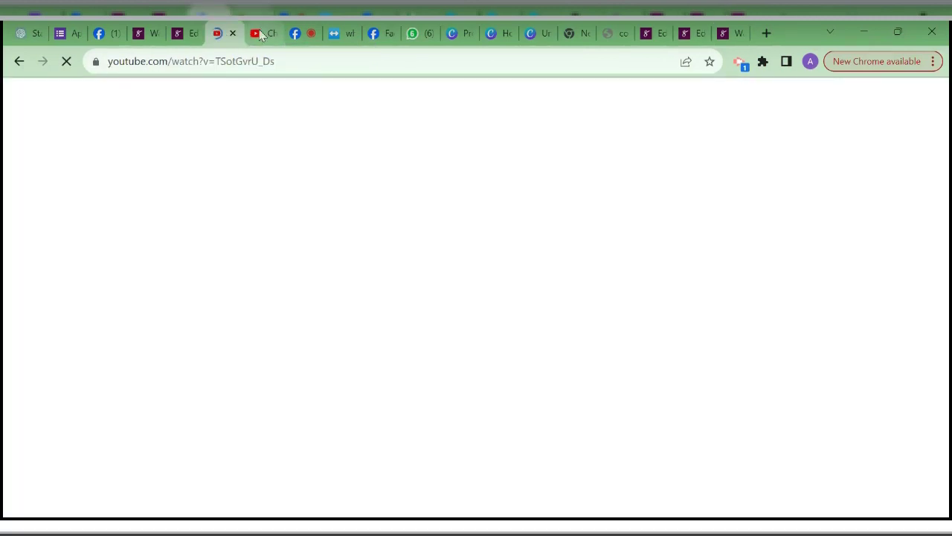
pyautogui.click(261, 33)
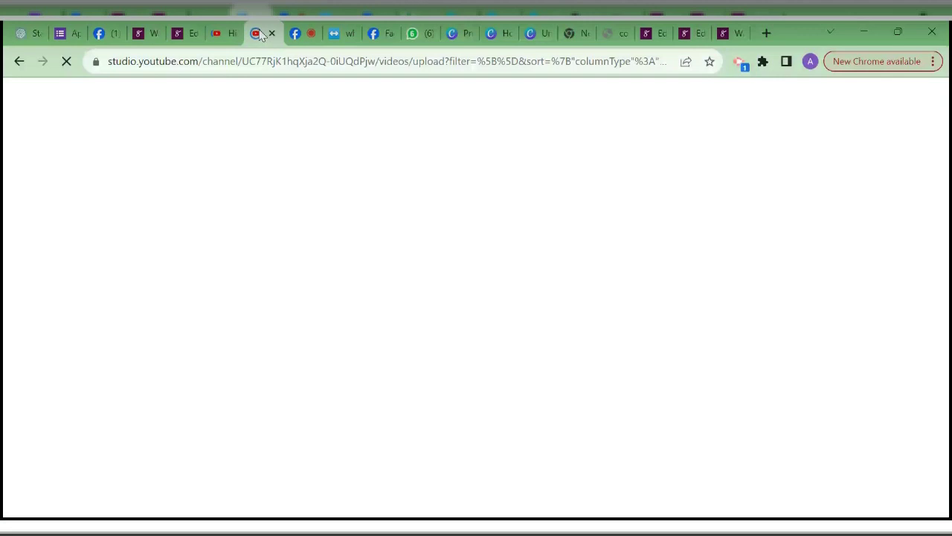
pyautogui.click(214, 34)
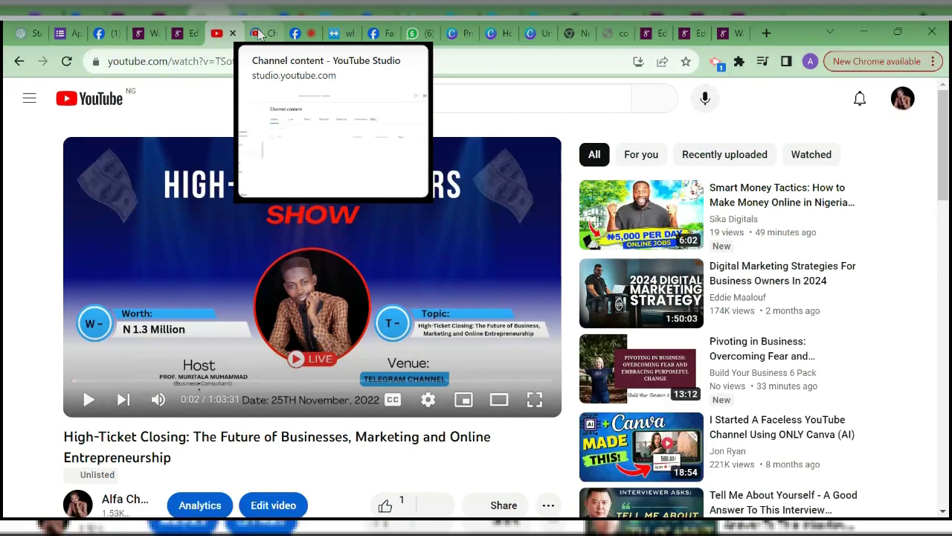
pyautogui.click(259, 33)
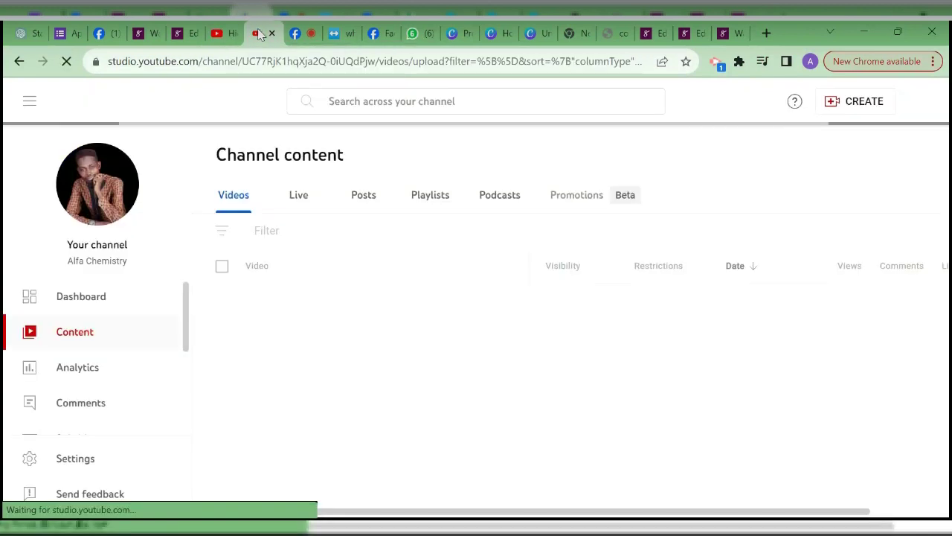
pyautogui.click(435, 62)
pyautogui.click(435, 63)
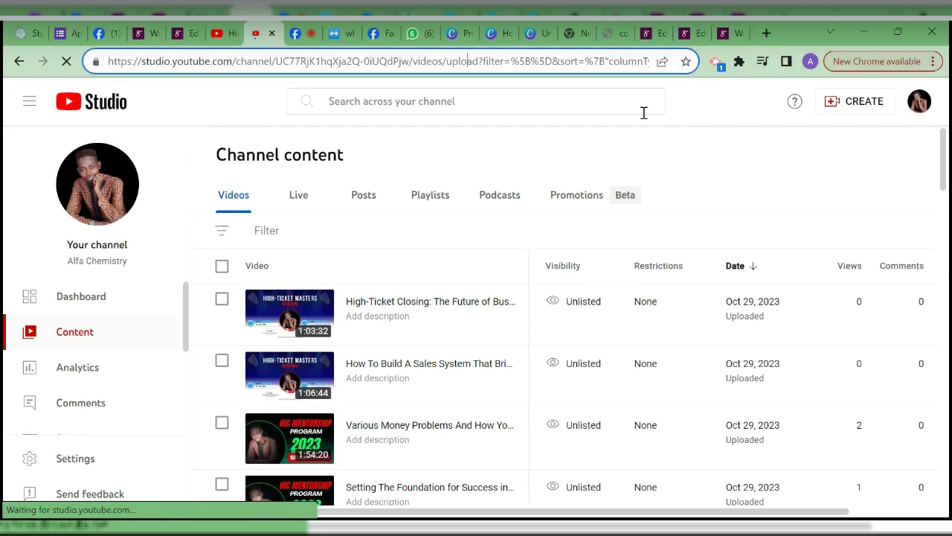
pyautogui.click(644, 110)
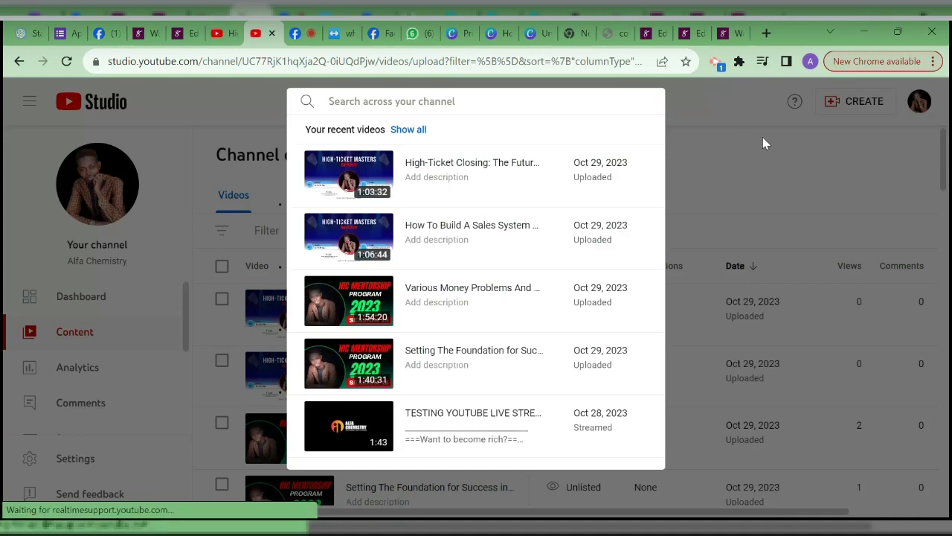
pyautogui.click(767, 142)
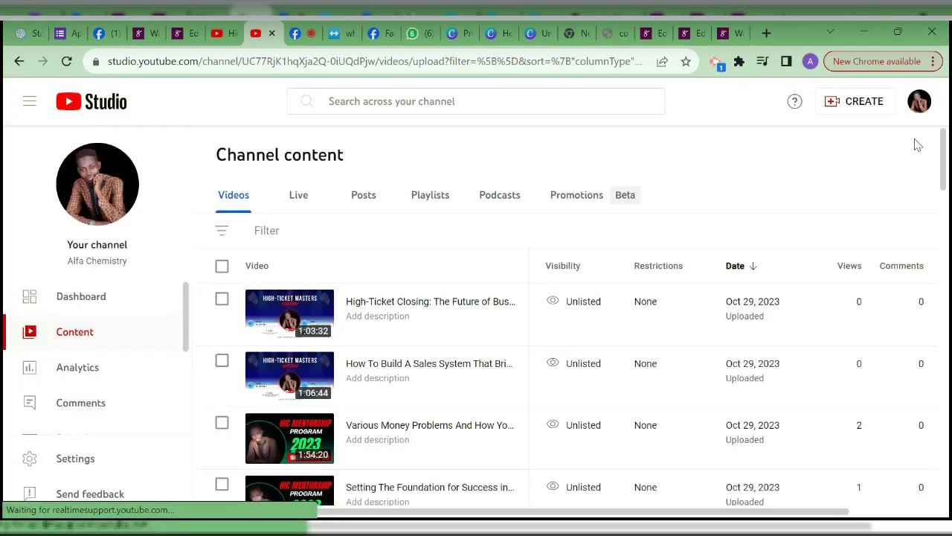
# - Copy the shareable link of the High-Ticket Closing video from the channel's video list
pyautogui.scroll(-1, 947, 160)
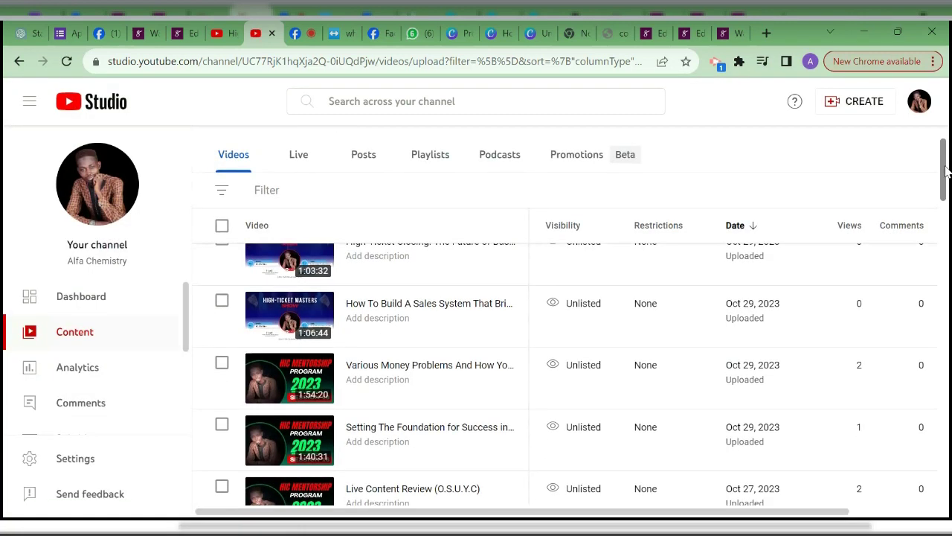
pyautogui.scroll(1, 940, 141)
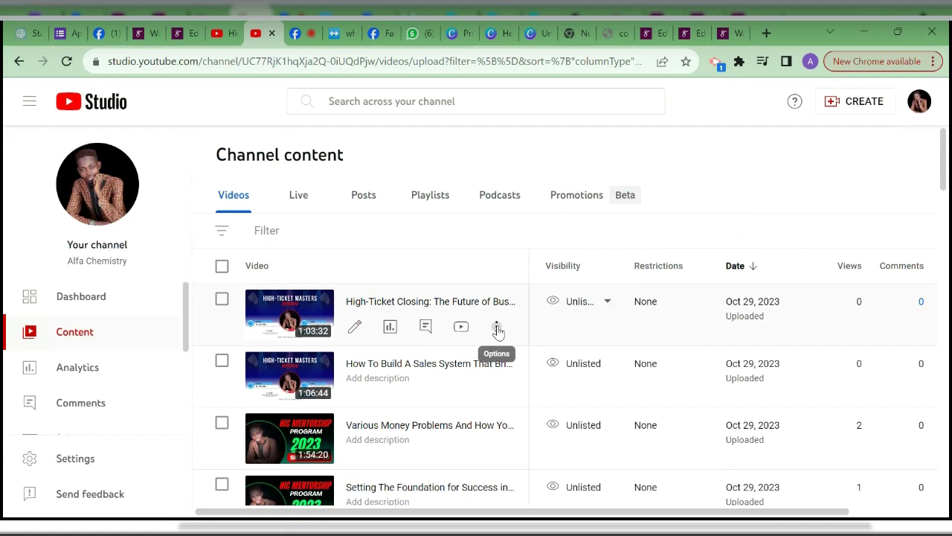
pyautogui.click(497, 328)
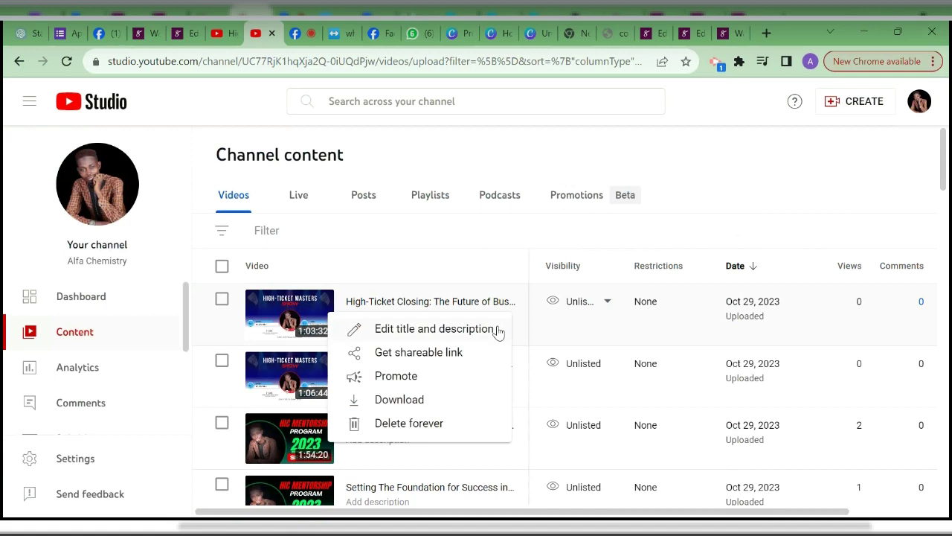
pyautogui.click(437, 358)
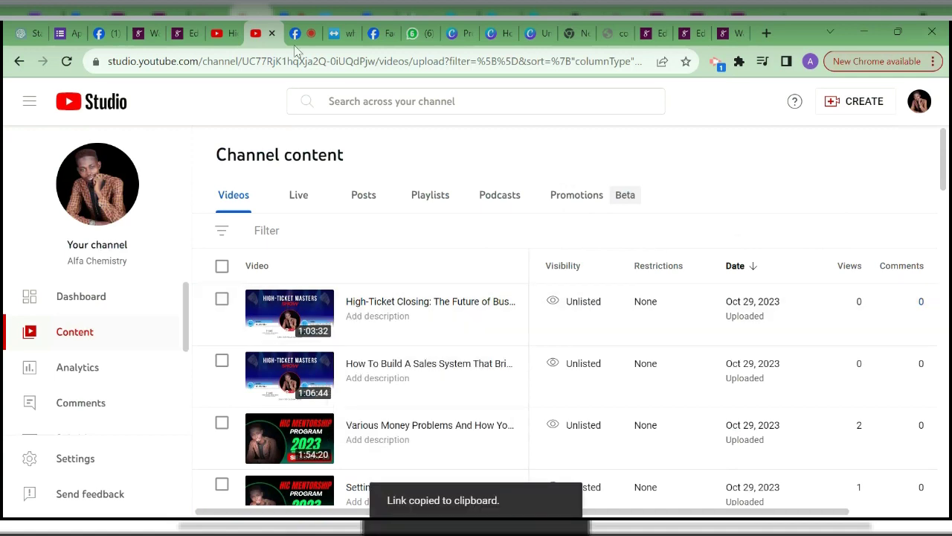
# - Load the copied shareable link in the High-Ticket Closing video's browser tab and pause playback
pyautogui.click(223, 33)
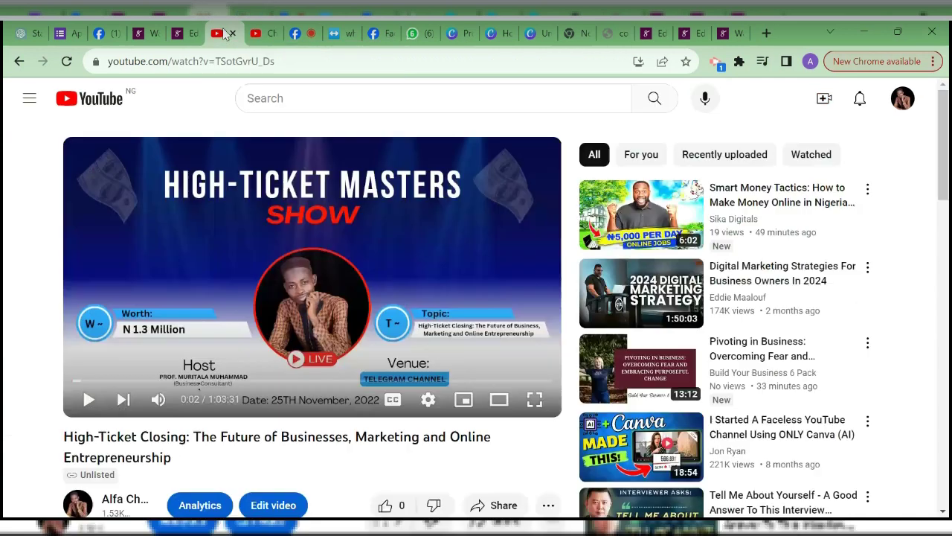
pyautogui.click(304, 64)
pyautogui.hotkey('ctrl', 'v')
pyautogui.press('Return')
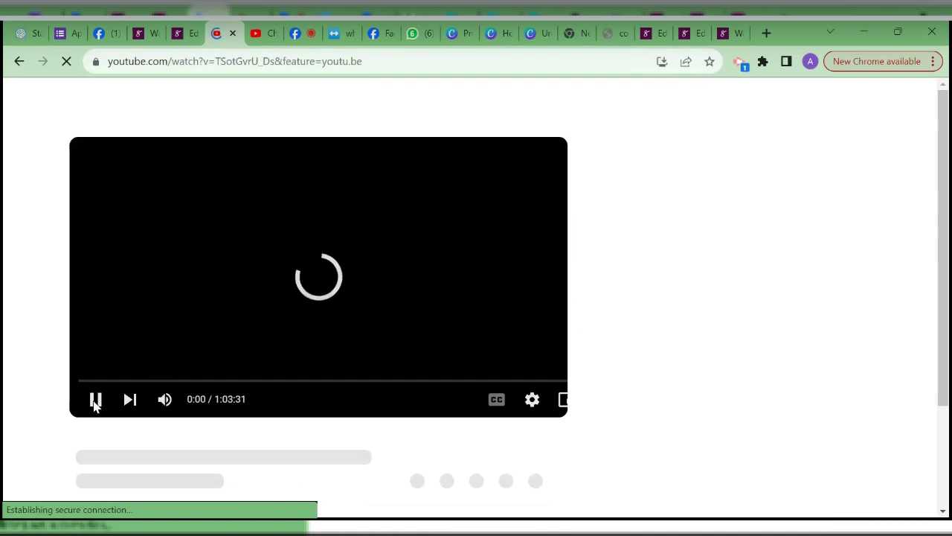
pyautogui.click(94, 400)
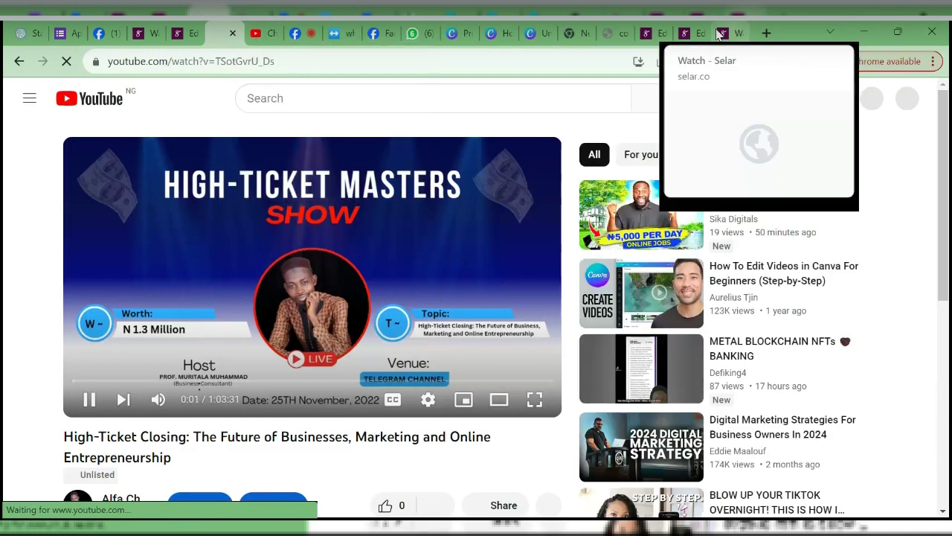
pyautogui.click(89, 400)
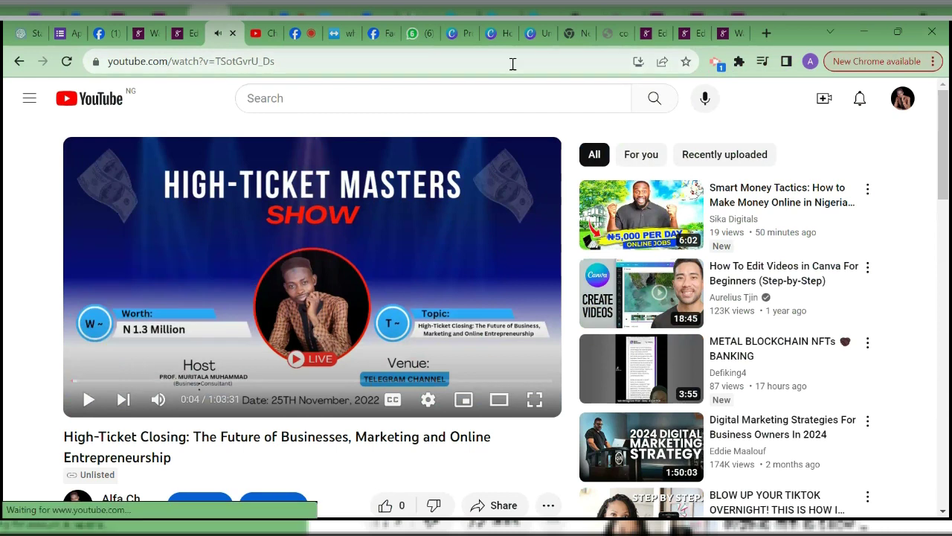
pyautogui.click(426, 65)
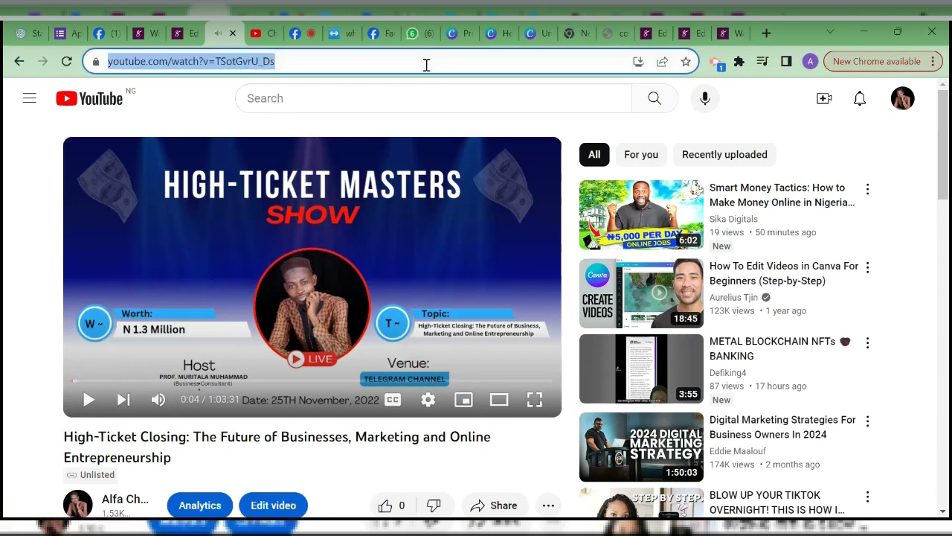
pyautogui.hotkey('ctrl', 'v')
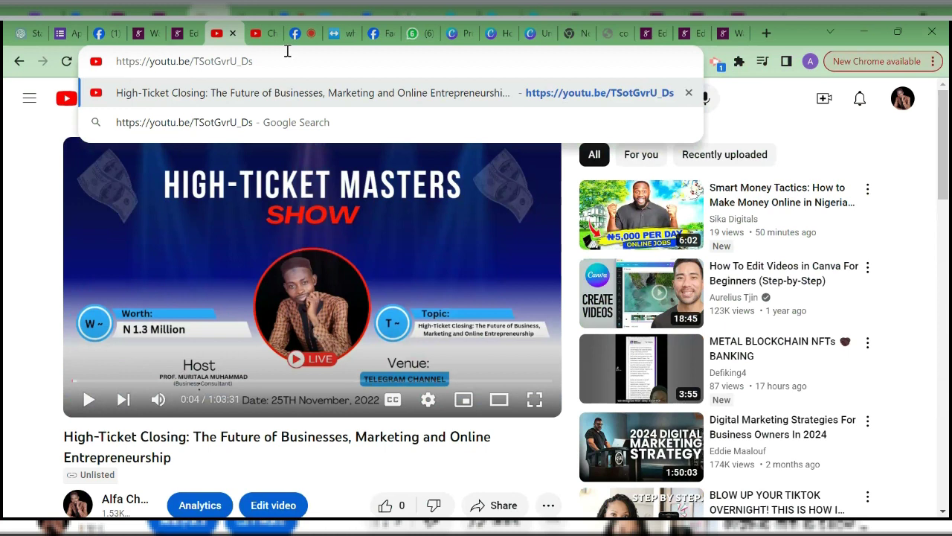
pyautogui.press('Return')
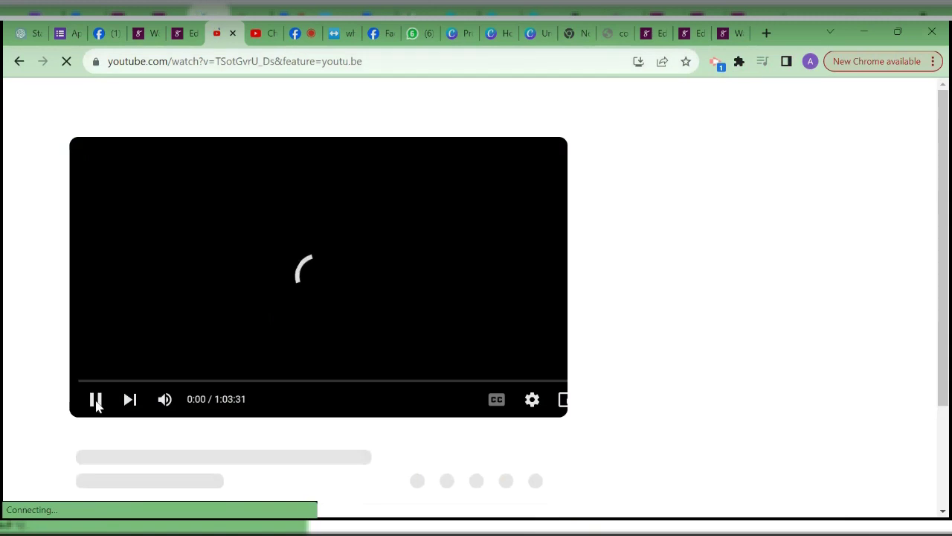
pyautogui.click(95, 401)
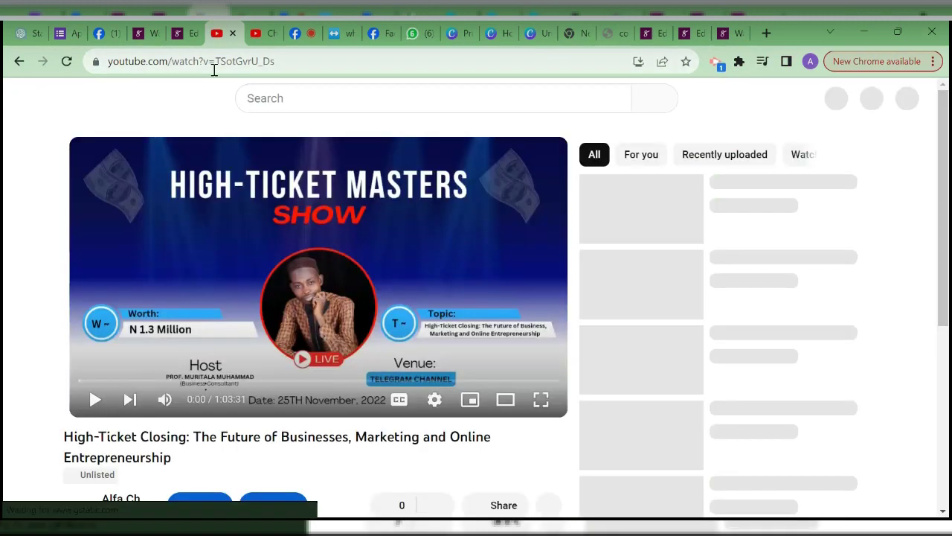
# - Show the video's full watch URL and examine its "watch?v=" part and video ID, pausing playback
pyautogui.click(210, 64)
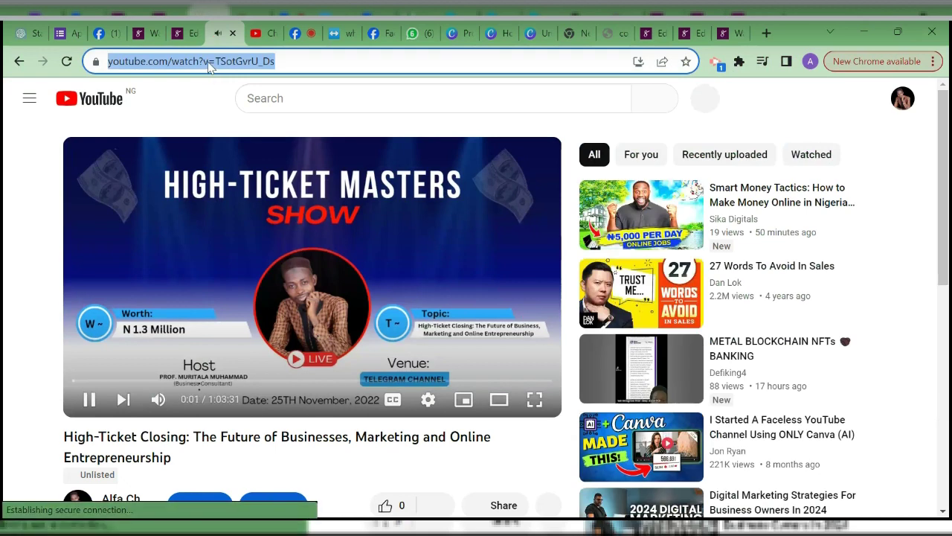
pyautogui.click(210, 62)
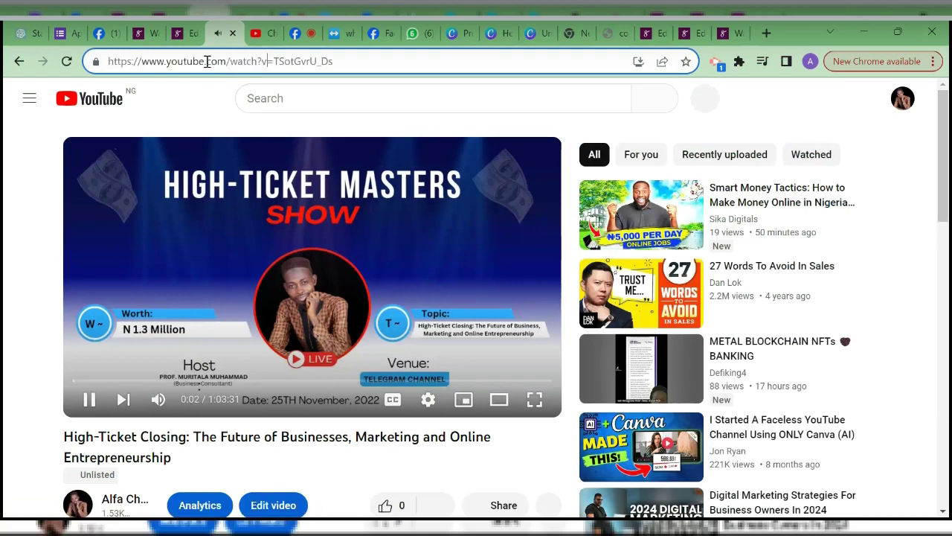
pyautogui.click(88, 402)
pyautogui.click(247, 63)
pyautogui.press('End')
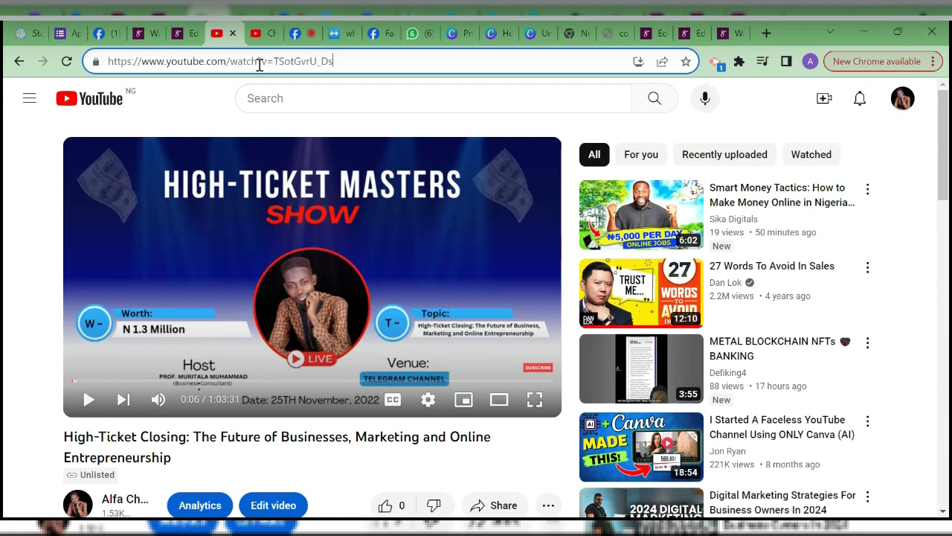
pyautogui.click(259, 61)
pyautogui.hotkey('shift', 'Right')
pyautogui.hotkey('shift', 'Right')
pyautogui.click(338, 63)
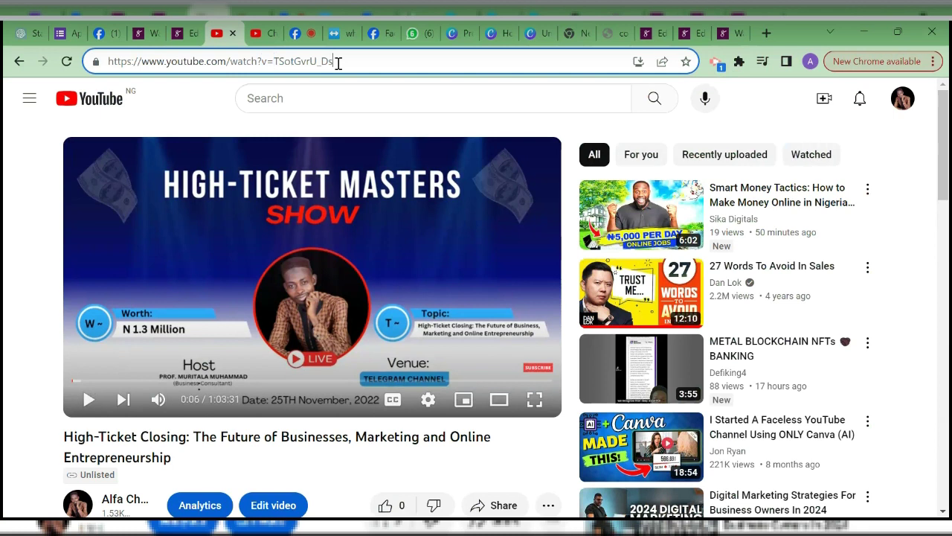
pyautogui.click(269, 30)
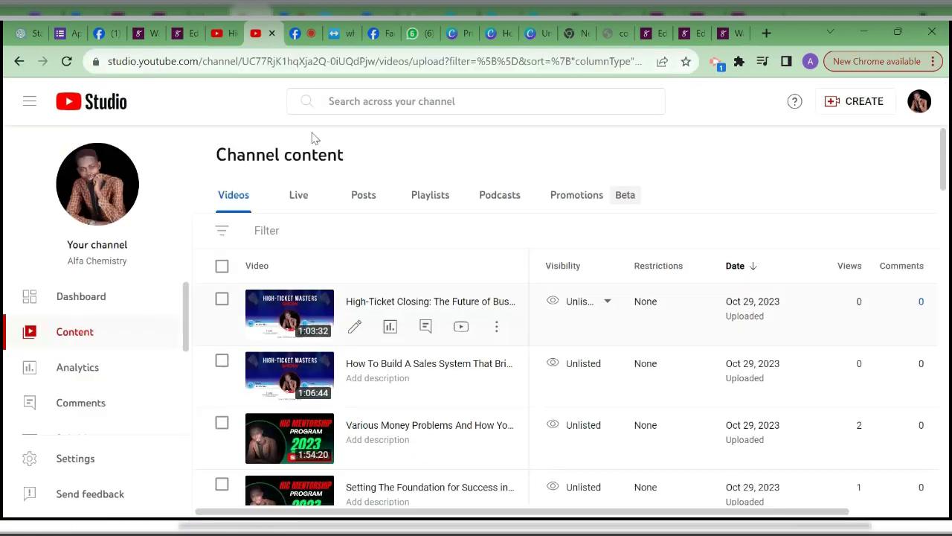
pyautogui.click(218, 33)
pyautogui.click(248, 58)
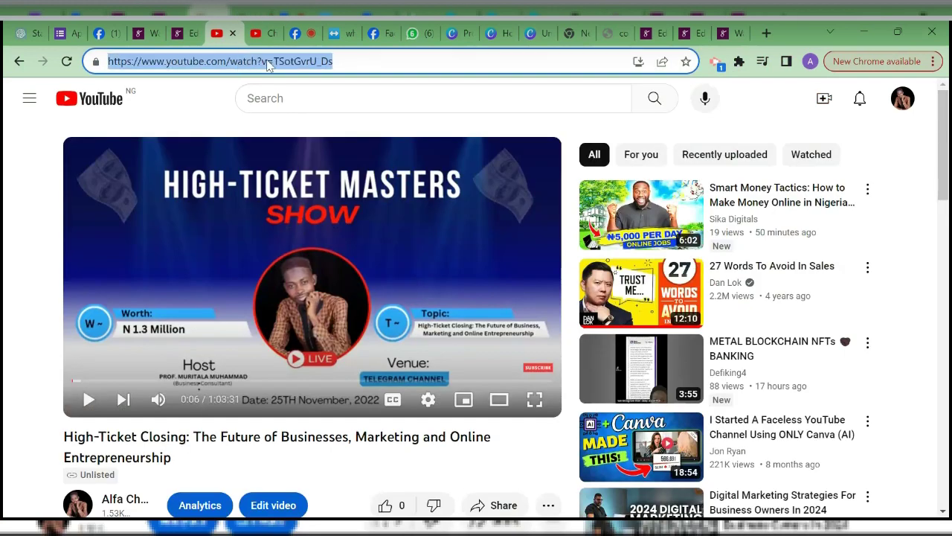
pyautogui.click(260, 63)
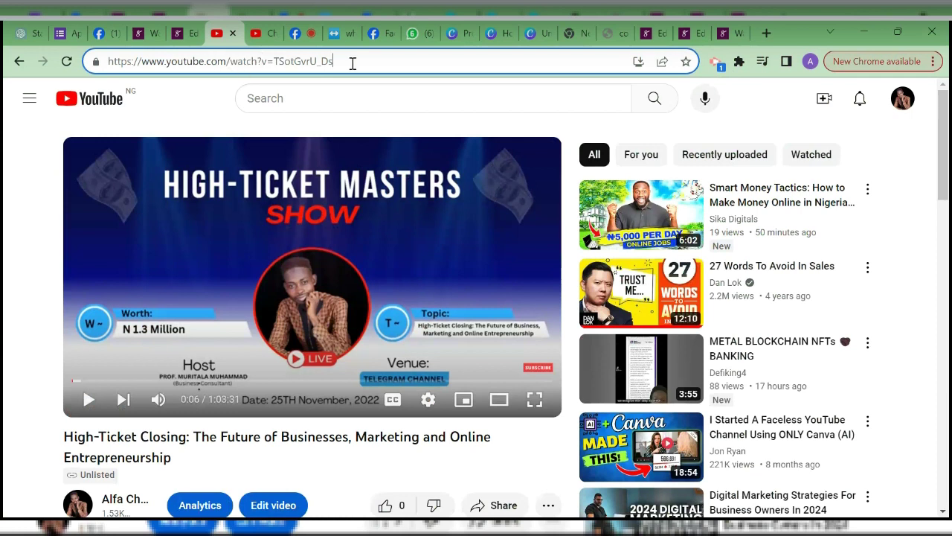
pyautogui.hotkey('ctrl', 'a')
pyautogui.hotkey('ctrl', 'v')
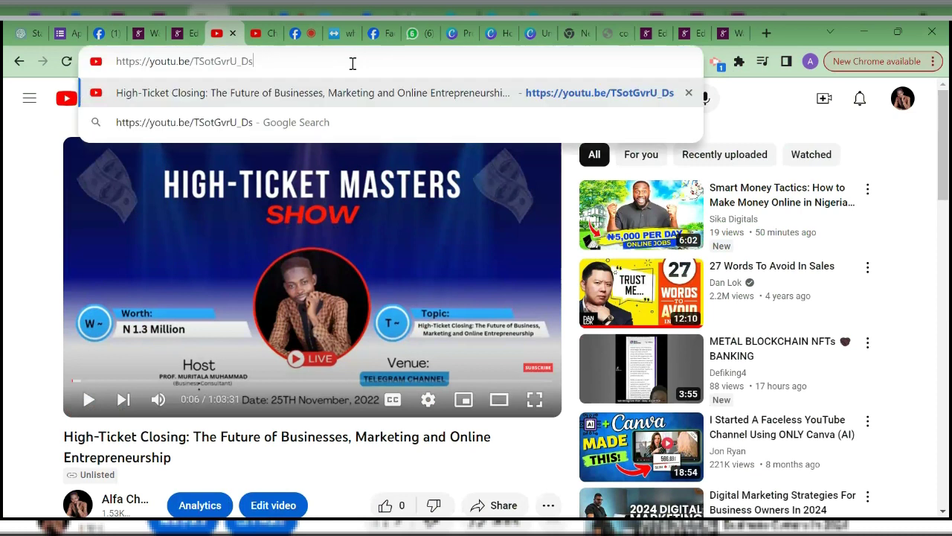
pyautogui.click(47, 143)
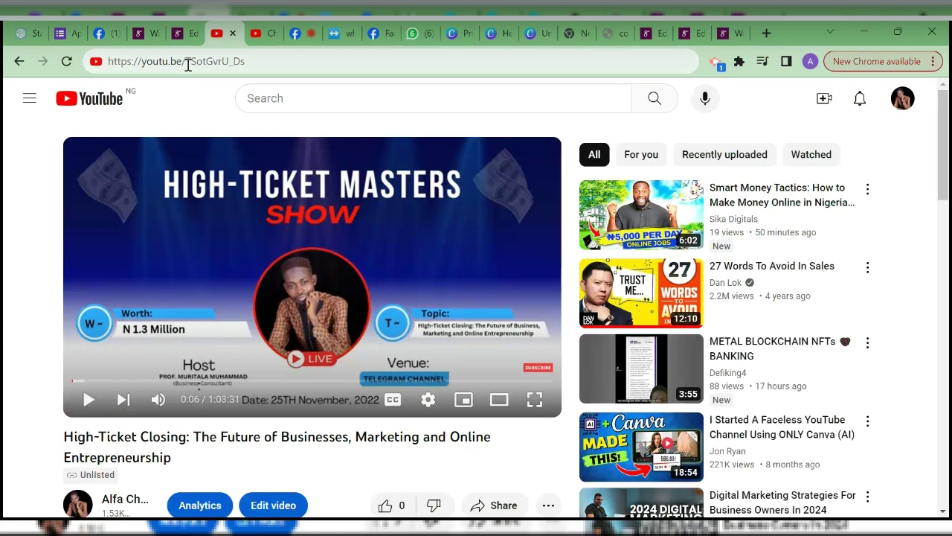
# - Load the entered short link and show the full watch URL it opens
pyautogui.click(248, 60)
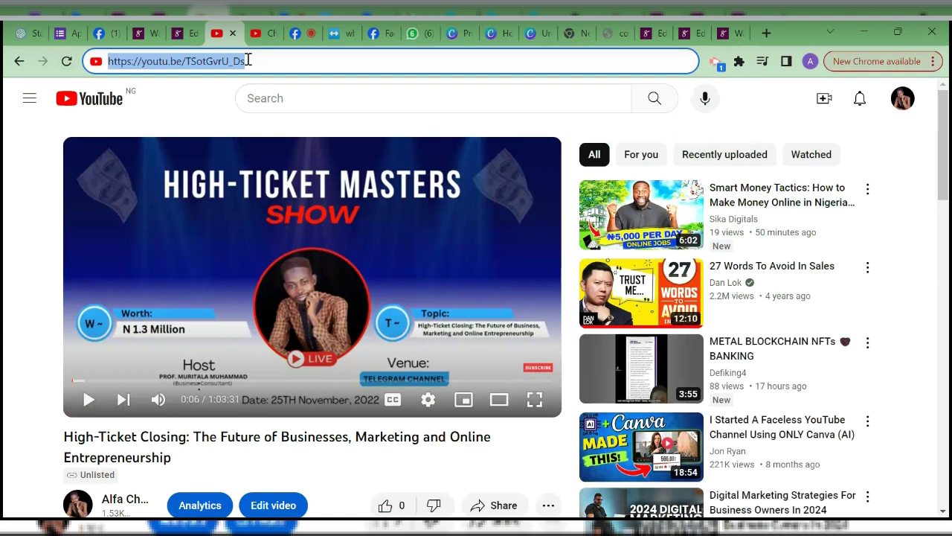
pyautogui.press('Return')
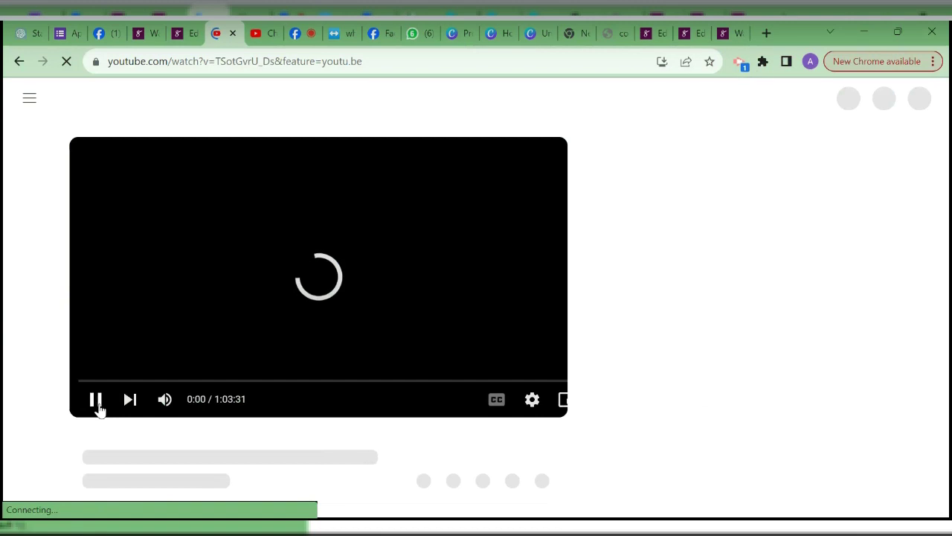
pyautogui.click(99, 407)
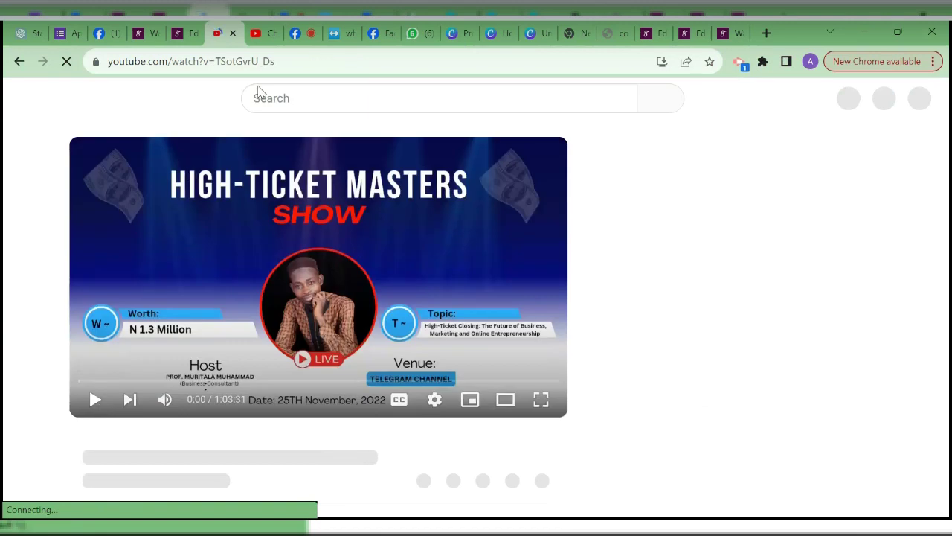
pyautogui.click(313, 61)
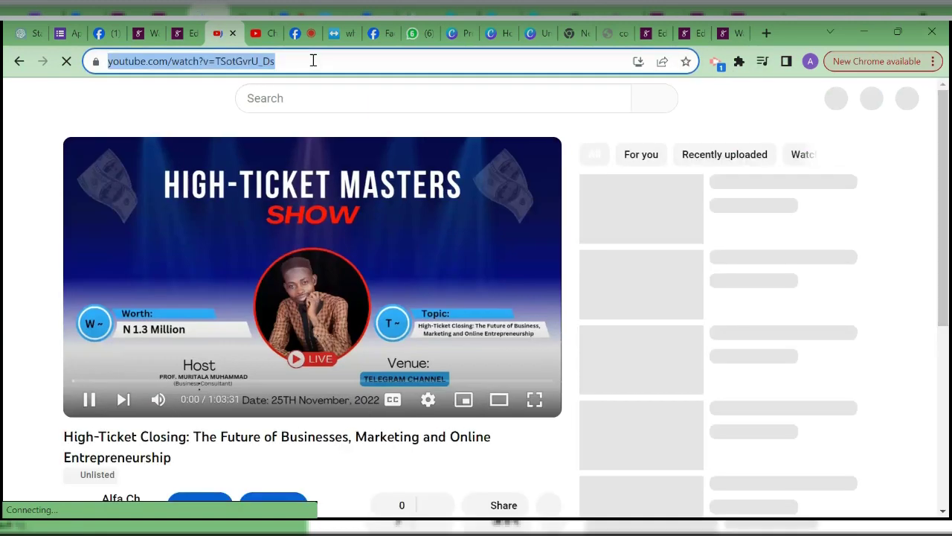
pyautogui.press('End')
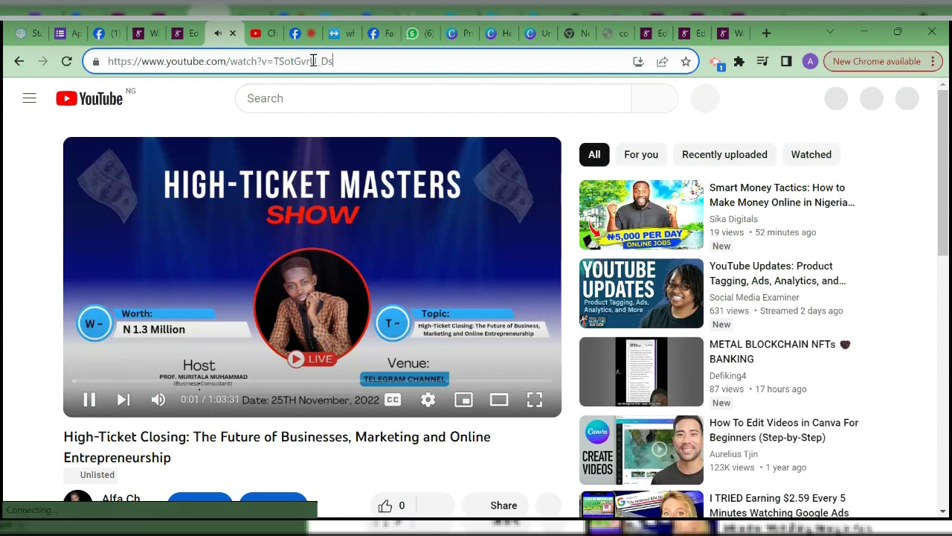
pyautogui.click(88, 400)
pyautogui.click(304, 60)
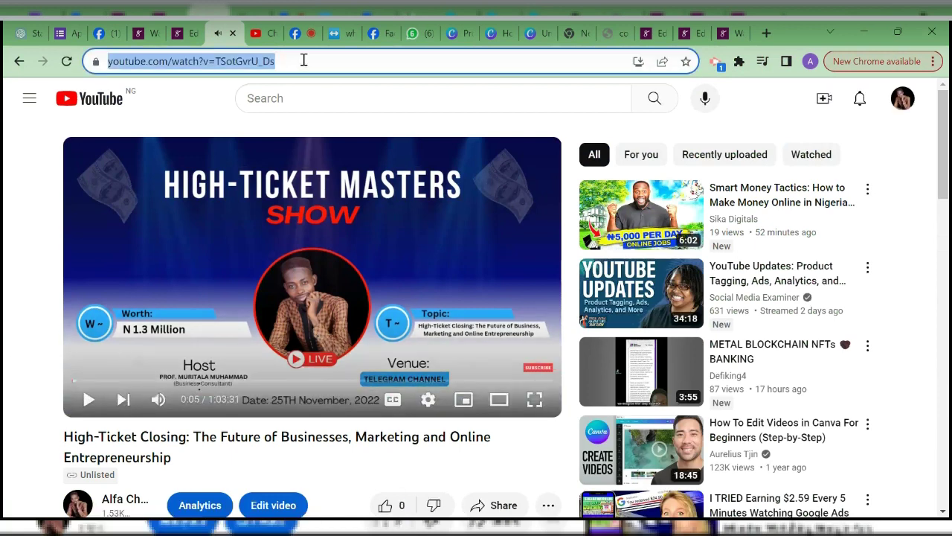
pyautogui.click(303, 61)
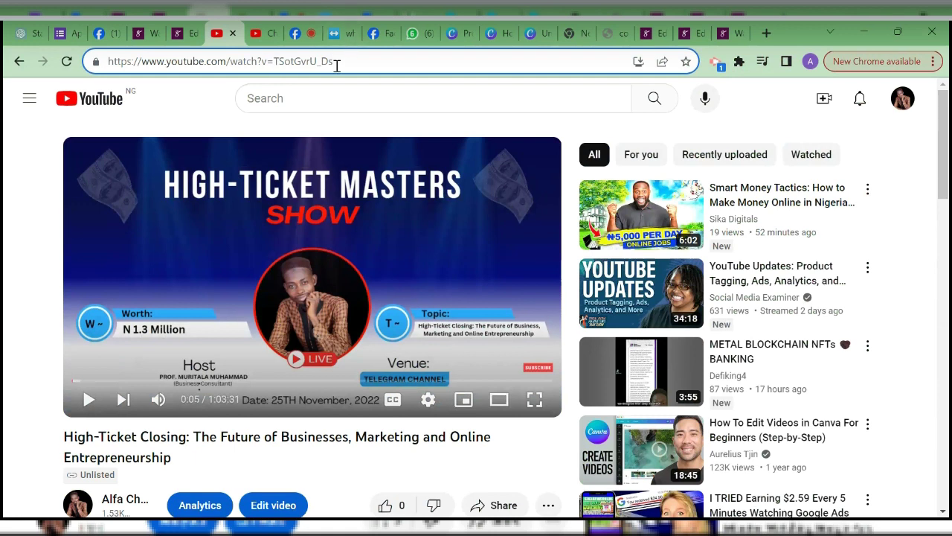
pyautogui.hotkey('ctrl', 'a')
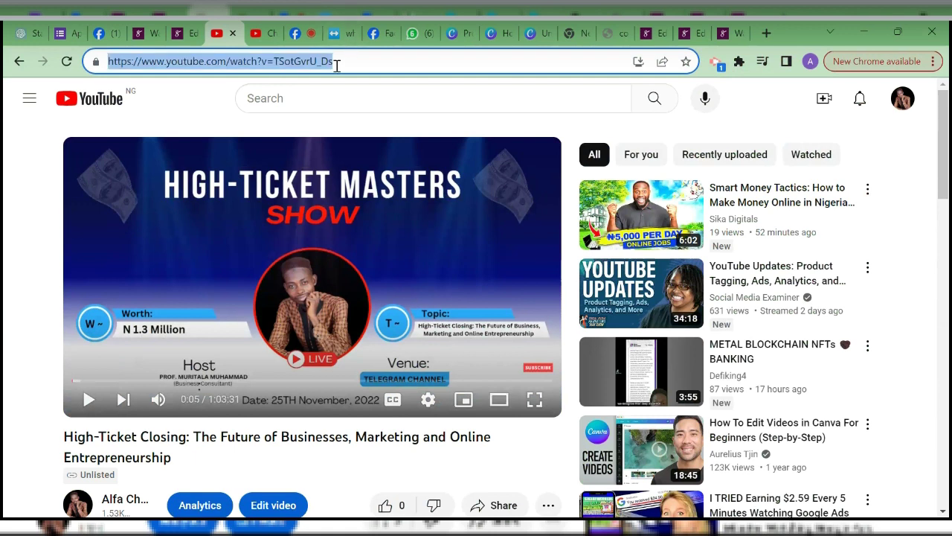
pyautogui.click(430, 65)
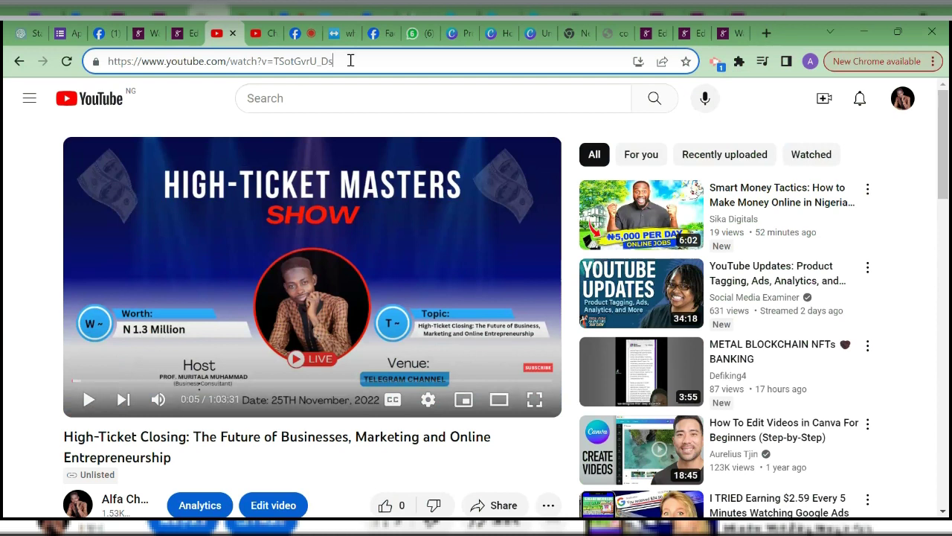
pyautogui.hotkey('ctrl', 'a')
pyautogui.hotkey('ctrl', 'c')
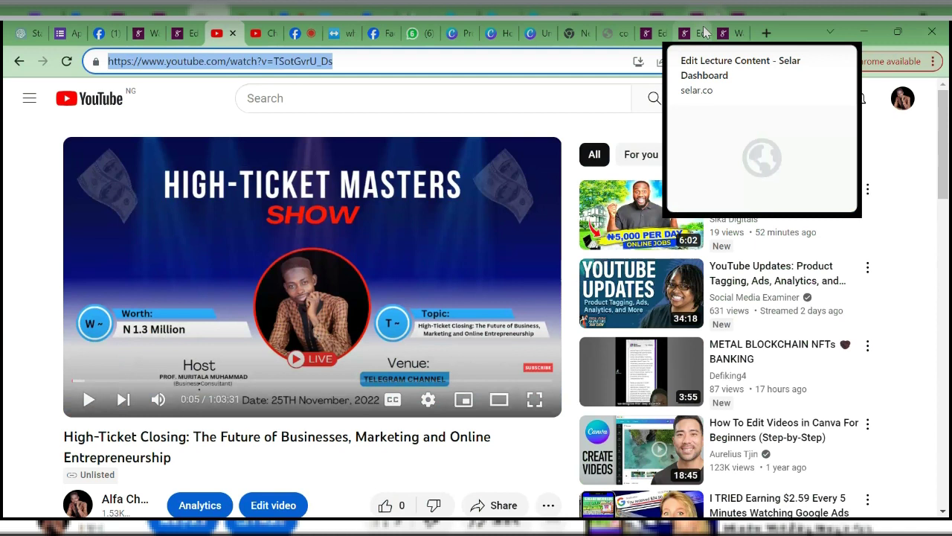
pyautogui.click(652, 33)
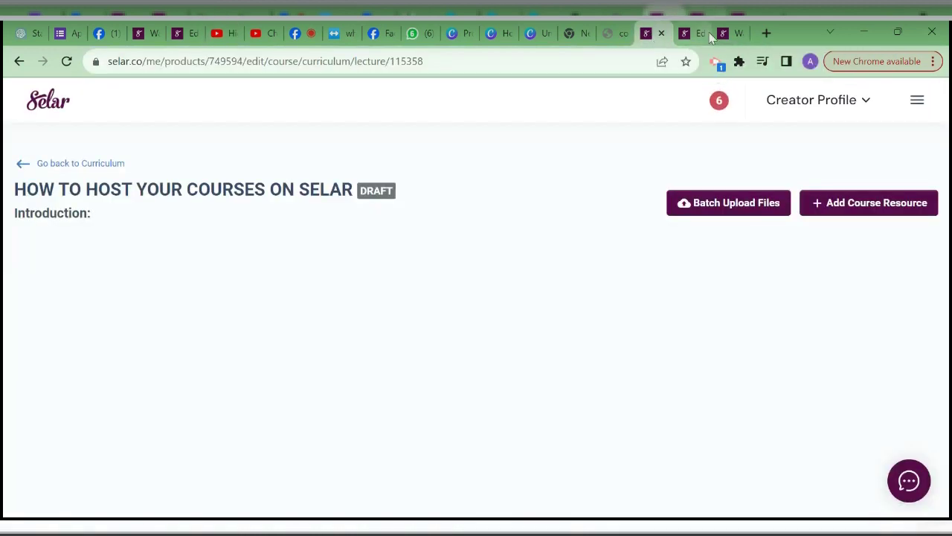
pyautogui.click(822, 207)
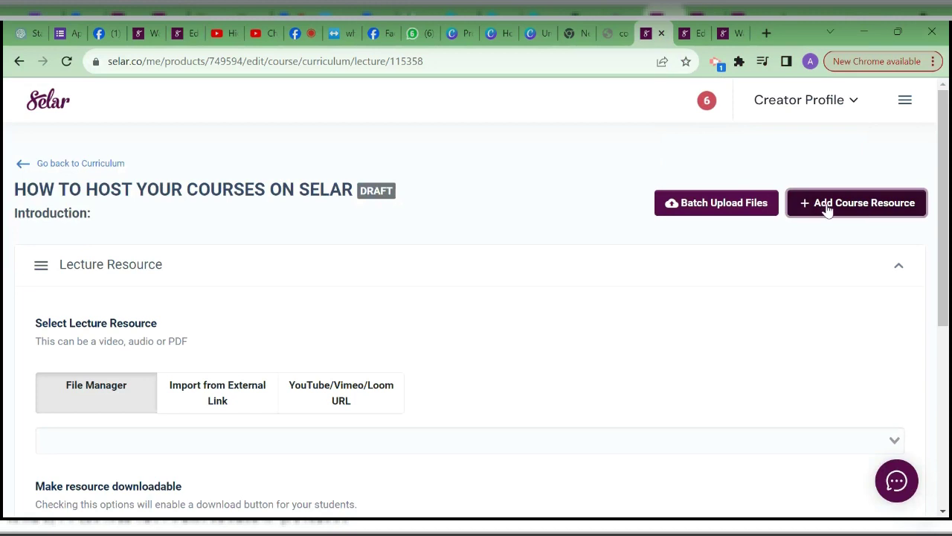
pyautogui.click(310, 408)
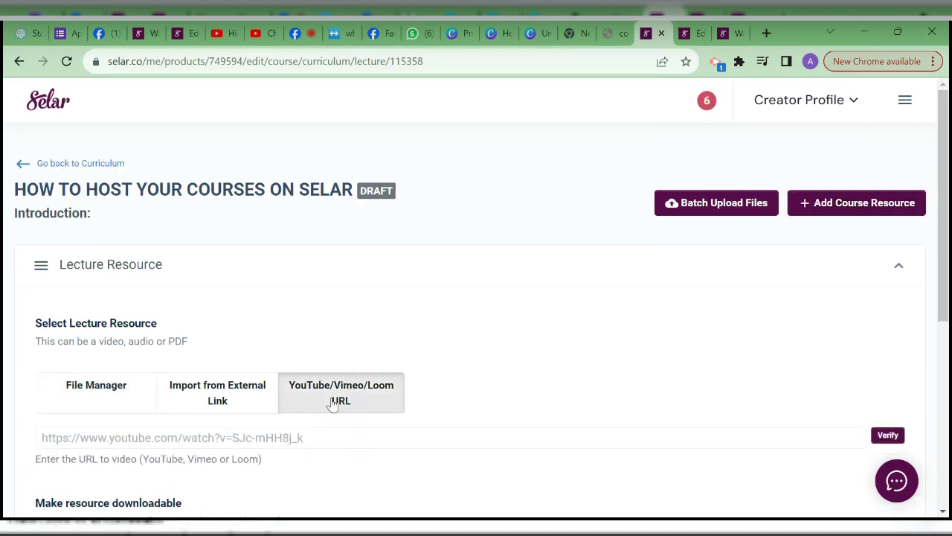
pyautogui.click(261, 436)
pyautogui.hotkey('ctrl', 'v')
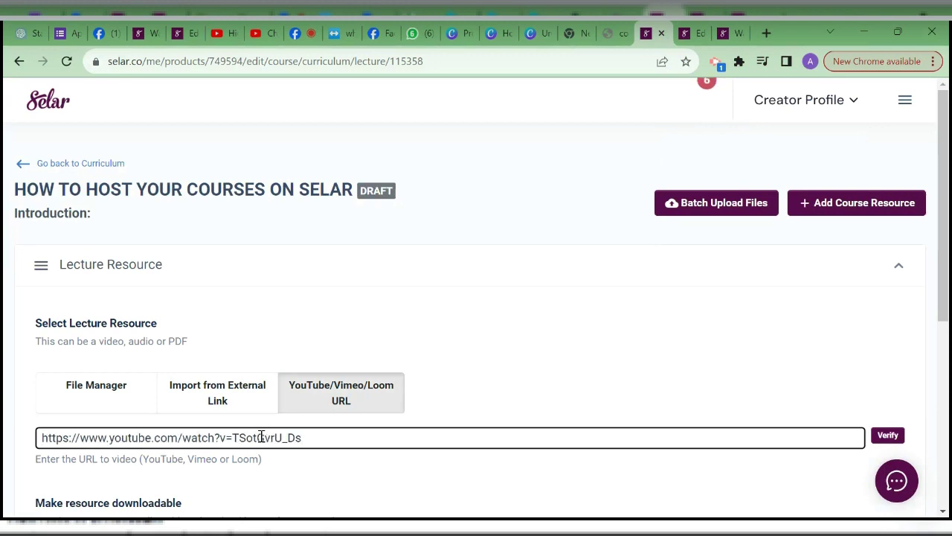
pyautogui.click(893, 438)
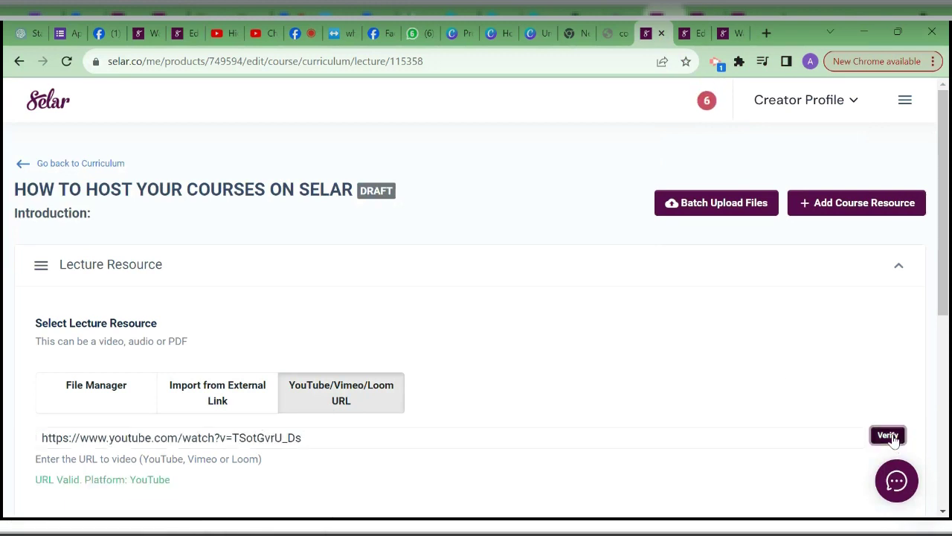
# - Examine the external link import option for the lecture resource and return to the YouTube/Vimeo/Loom URL option
pyautogui.moveTo(943, 272); pyautogui.dragTo(948, 336)
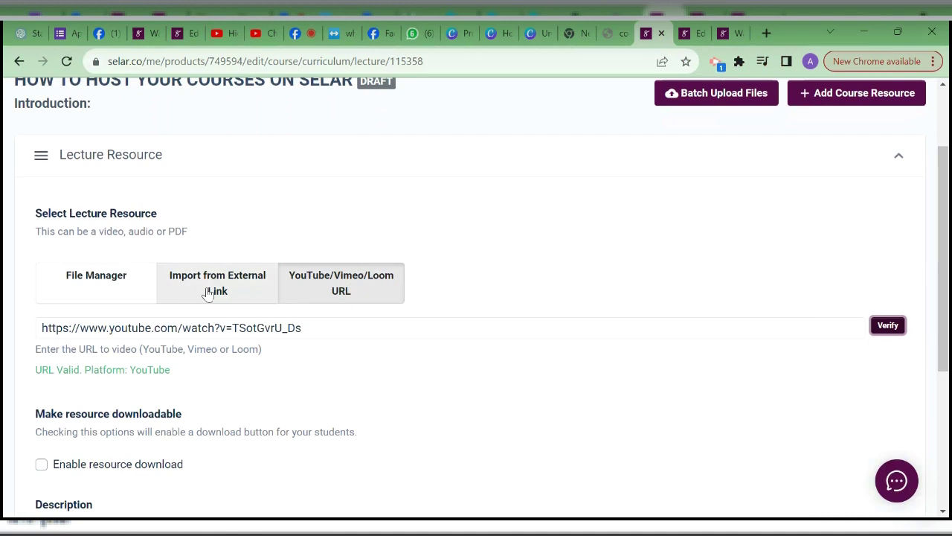
pyautogui.click(267, 293)
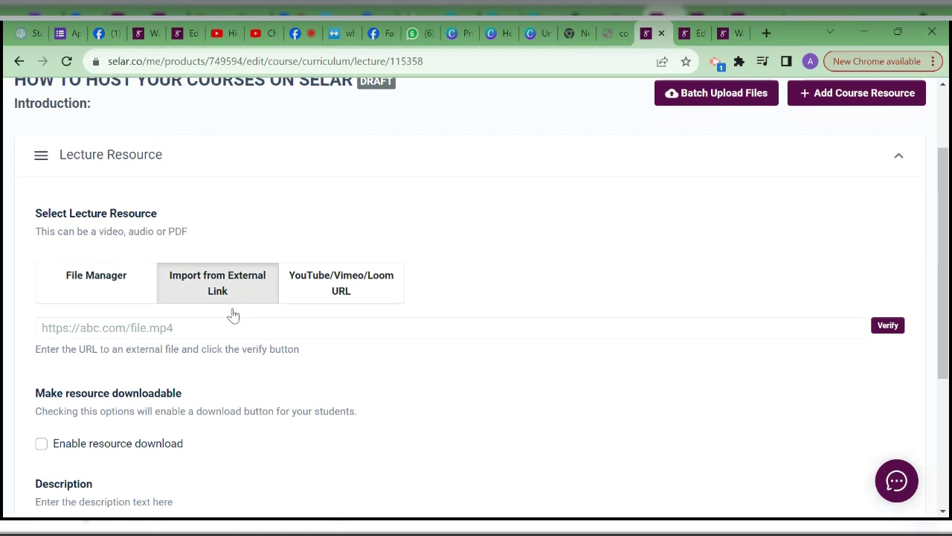
pyautogui.click(216, 330)
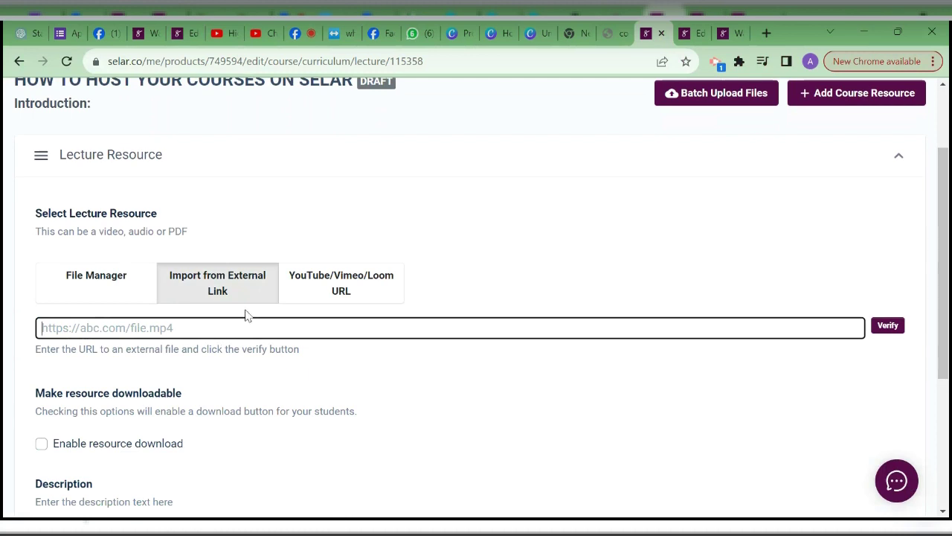
pyautogui.click(320, 291)
pyautogui.click(333, 329)
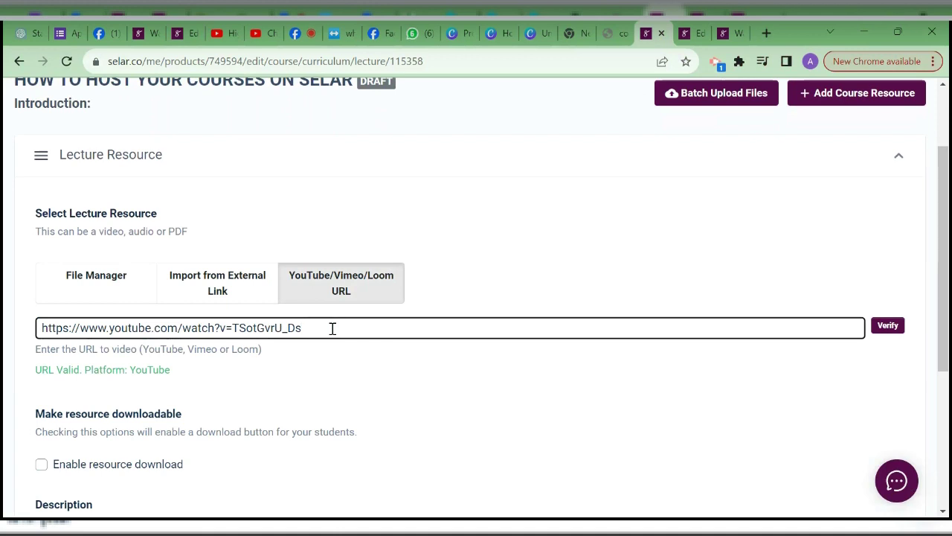
pyautogui.click(438, 206)
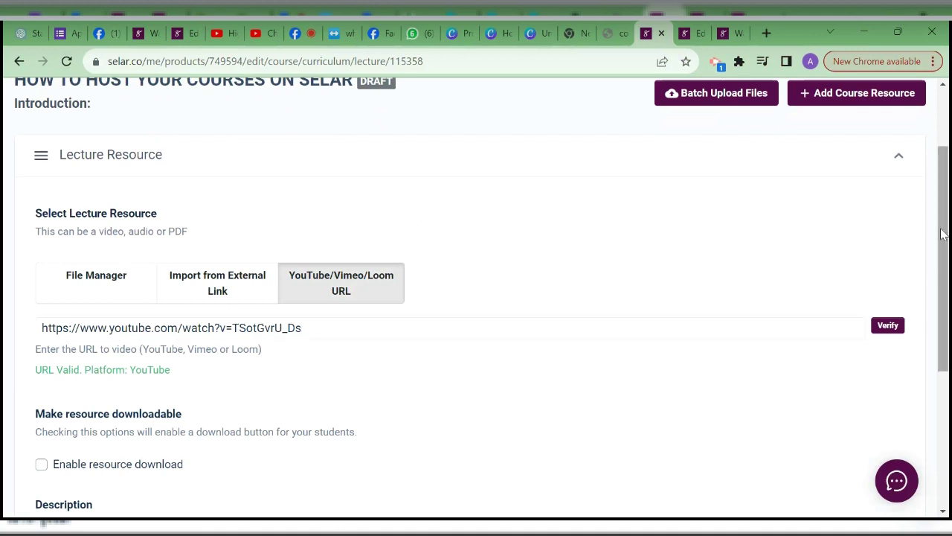
# - Save the Introduction lecture's resource with download disabled and the description left empty
pyautogui.moveTo(945, 233); pyautogui.dragTo(933, 203)
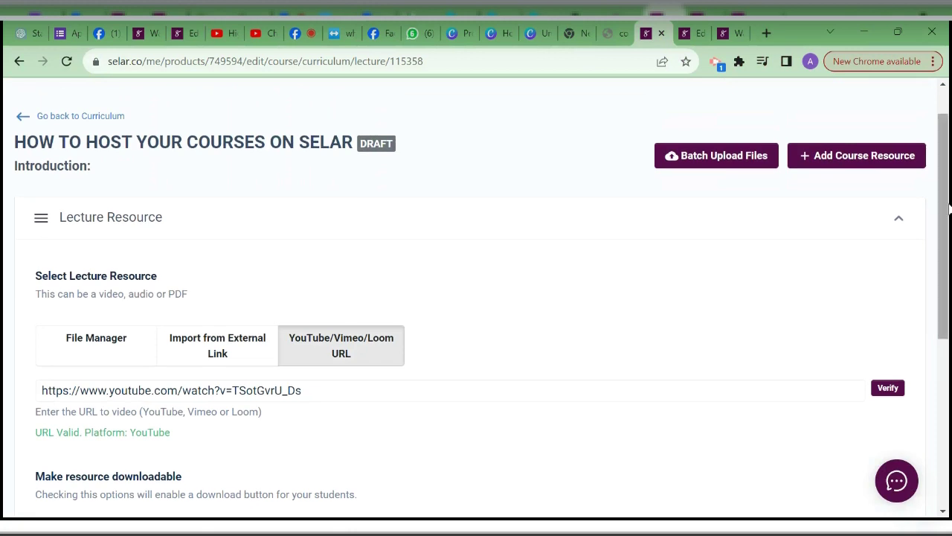
pyautogui.moveTo(945, 208); pyautogui.dragTo(901, 348)
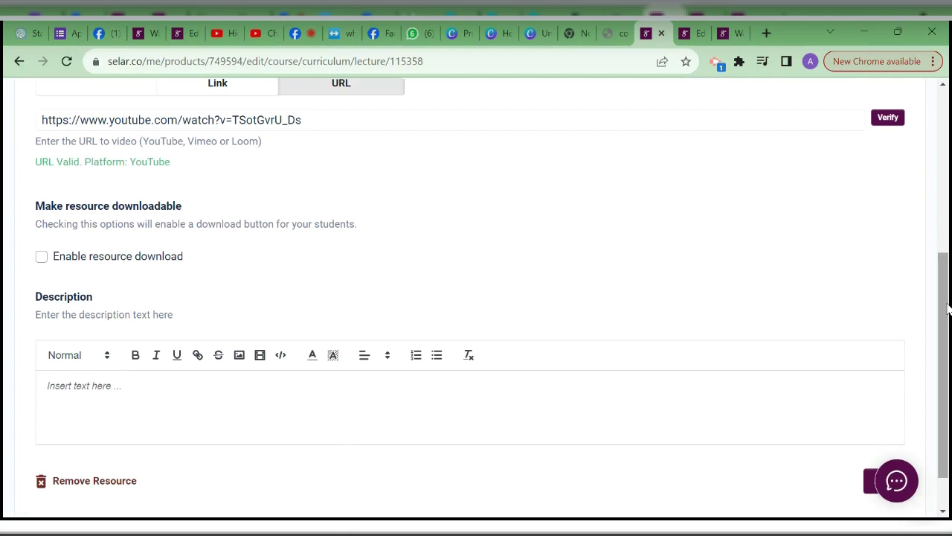
pyautogui.scroll(-1, 943, 333)
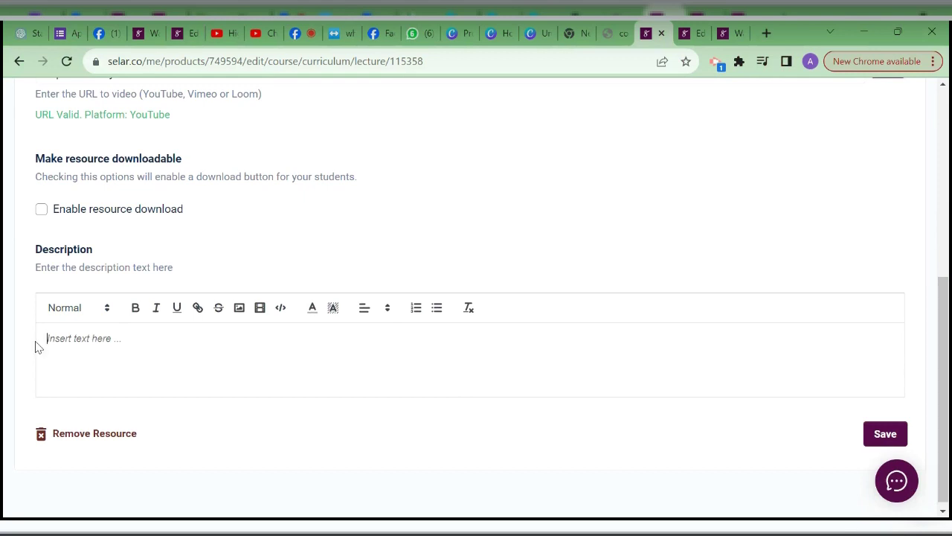
pyautogui.click(895, 440)
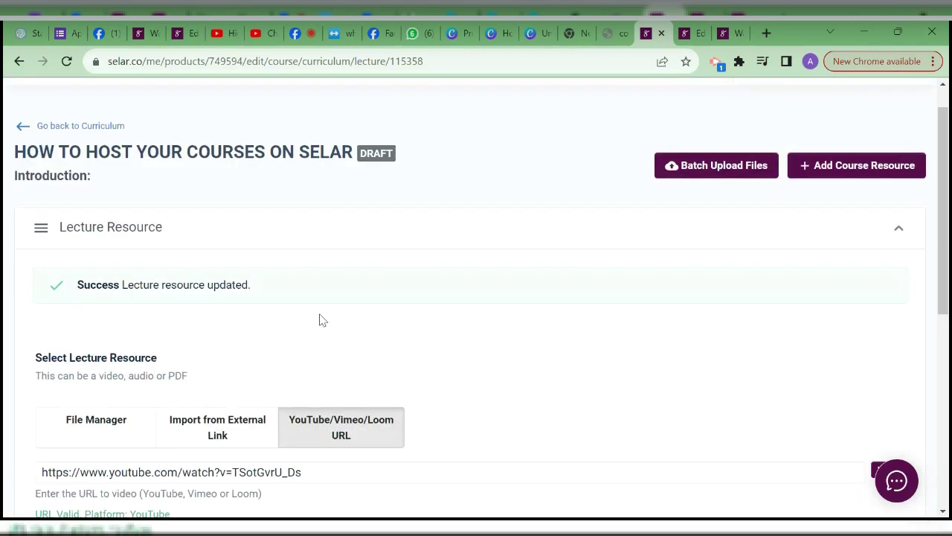
# - Return to the course curriculum and delete New Lecture 2 from the First Section
pyautogui.click(87, 133)
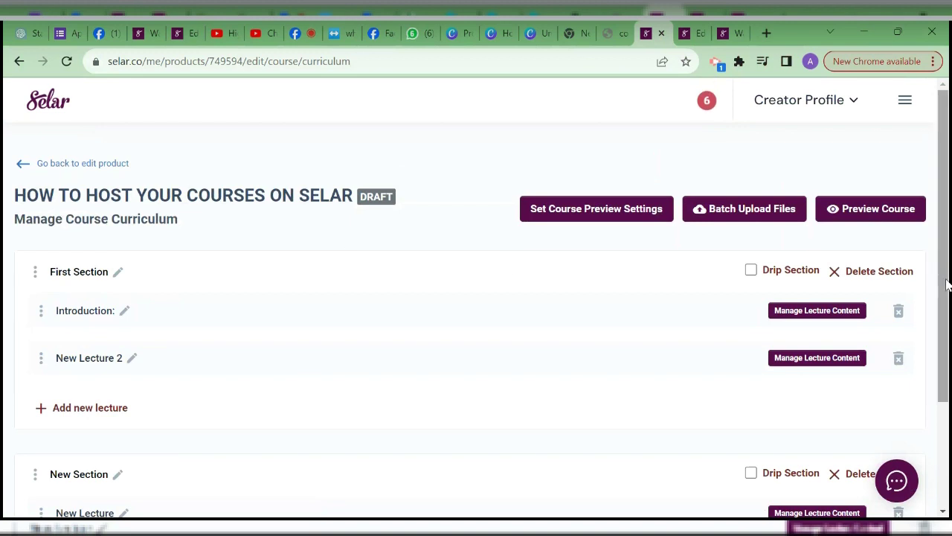
pyautogui.moveTo(948, 273); pyautogui.dragTo(934, 342)
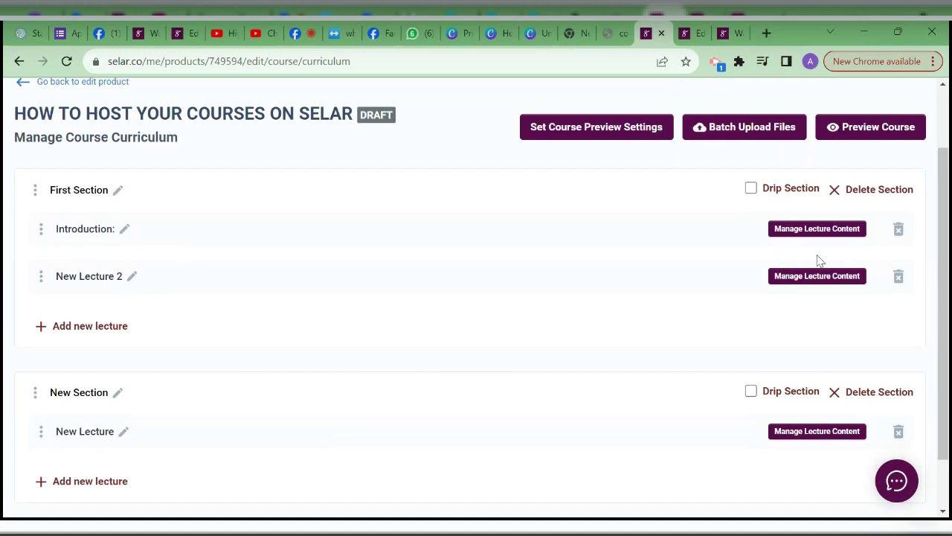
pyautogui.click(898, 277)
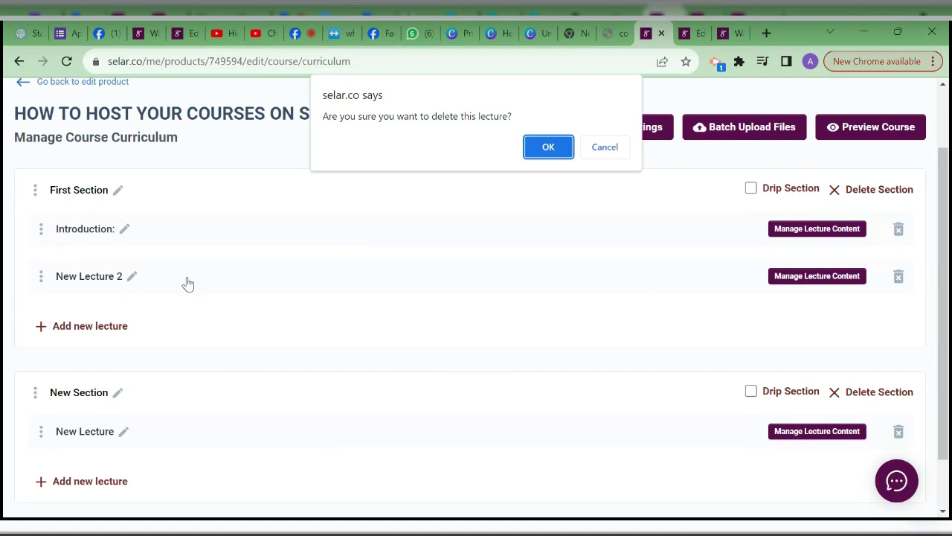
pyautogui.click(612, 152)
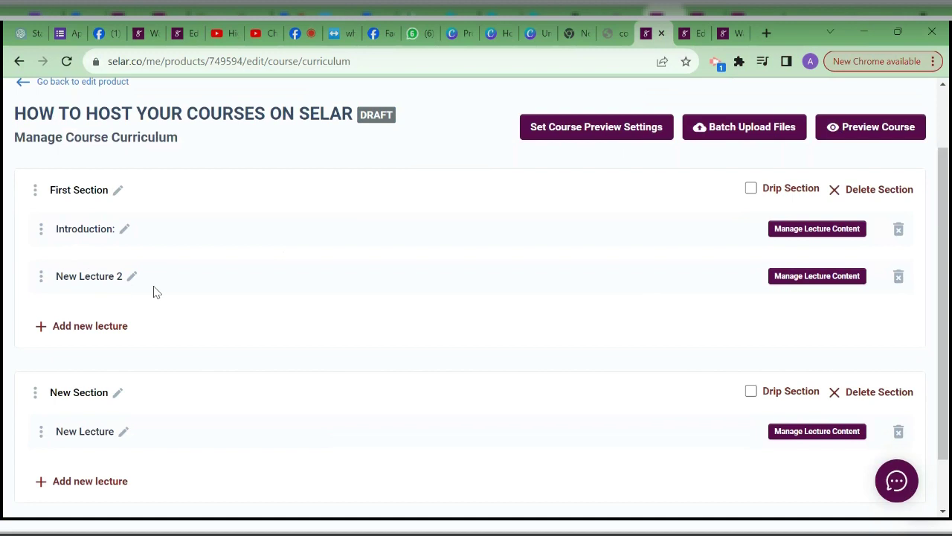
pyautogui.click(898, 281)
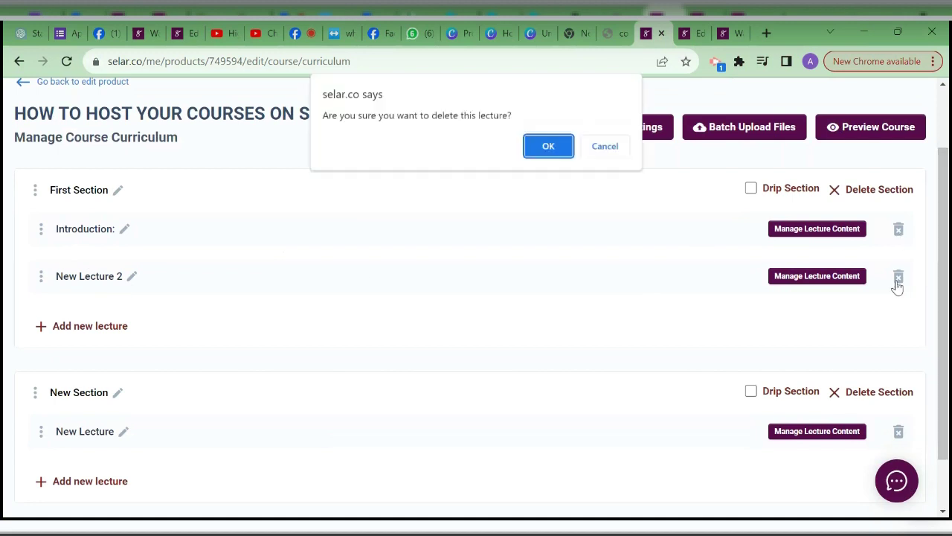
pyautogui.click(549, 148)
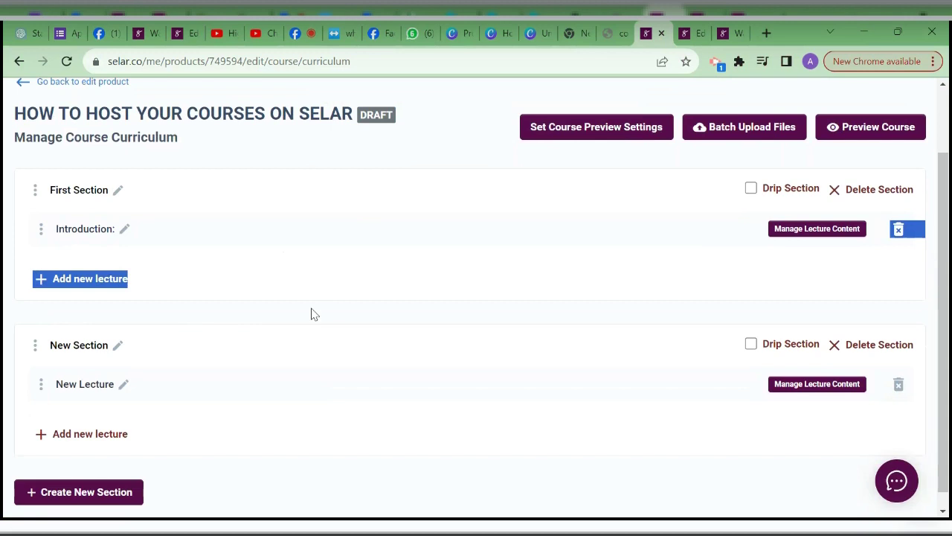
# - Rename the course section "New Section" as "MODULE TWO:"
pyautogui.click(116, 347)
pyautogui.click(131, 347)
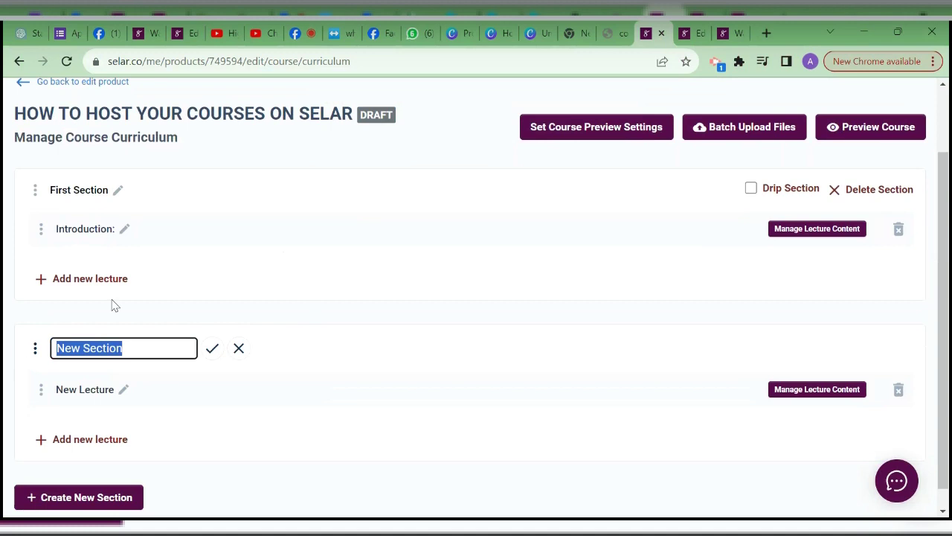
pyautogui.write('MODULE ')
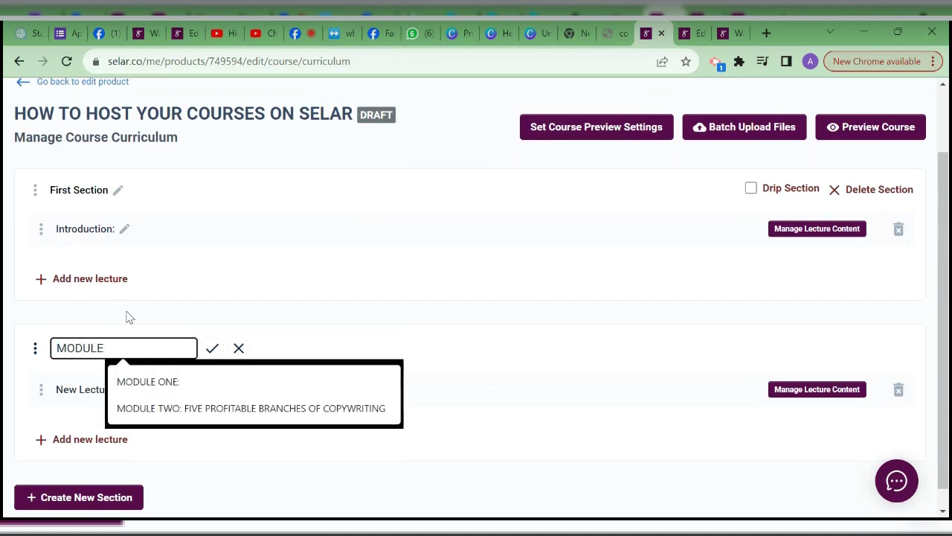
pyautogui.write('TWO:')
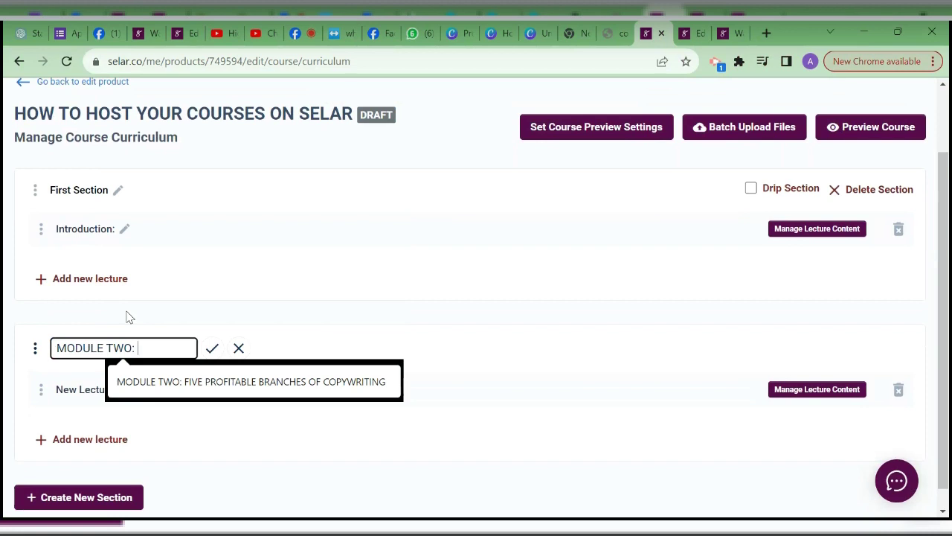
pyautogui.click(212, 348)
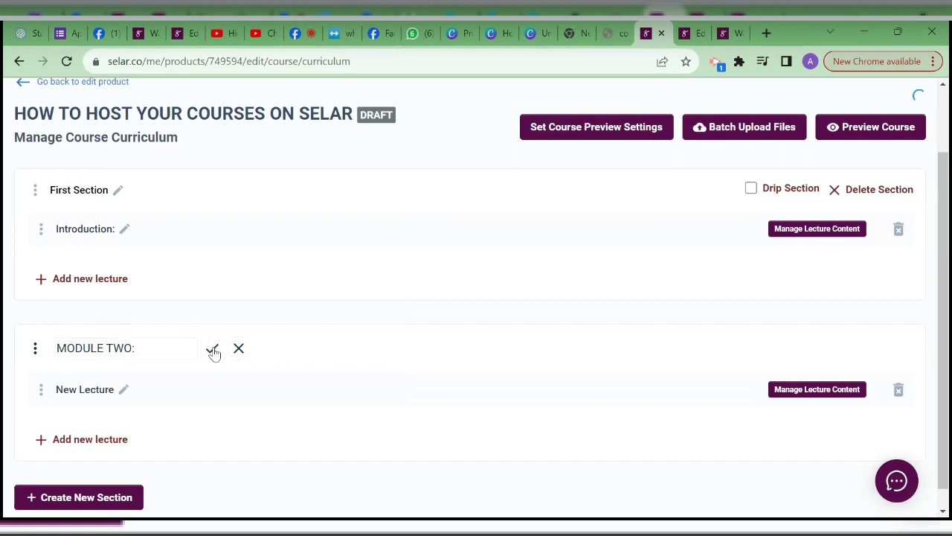
# - Rename the lecture in the MODULE TWO section as "Lecture 1:"
pyautogui.click(124, 385)
pyautogui.moveTo(127, 386); pyautogui.dragTo(6, 408)
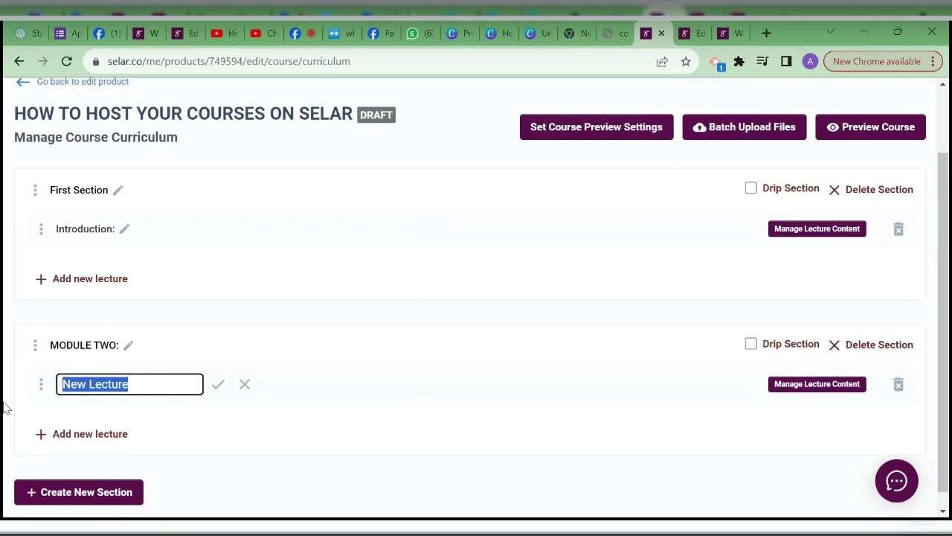
pyautogui.press('BackSpace')
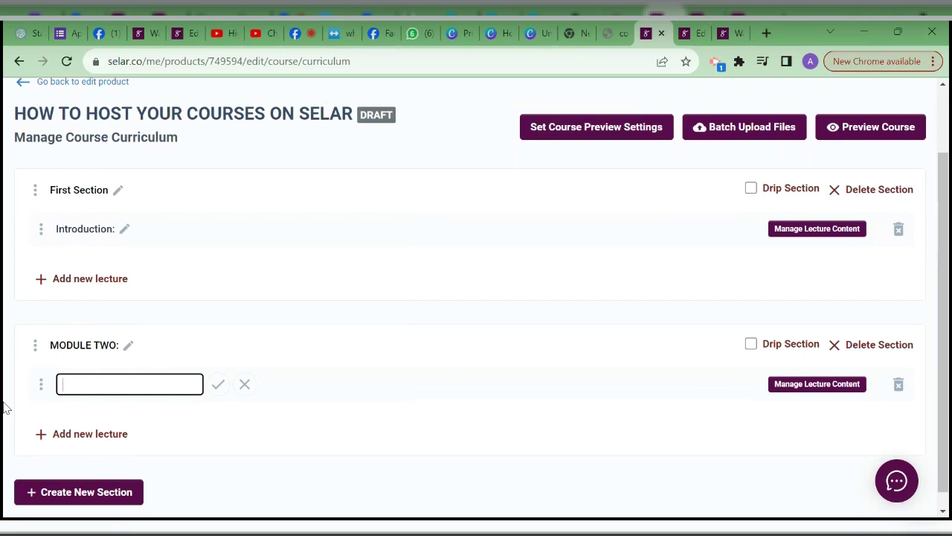
pyautogui.write('Lu')
pyautogui.press('BackSpace')
pyautogui.write('ecture O')
pyautogui.press('BackSpace')
pyautogui.write('1:')
pyautogui.click(220, 392)
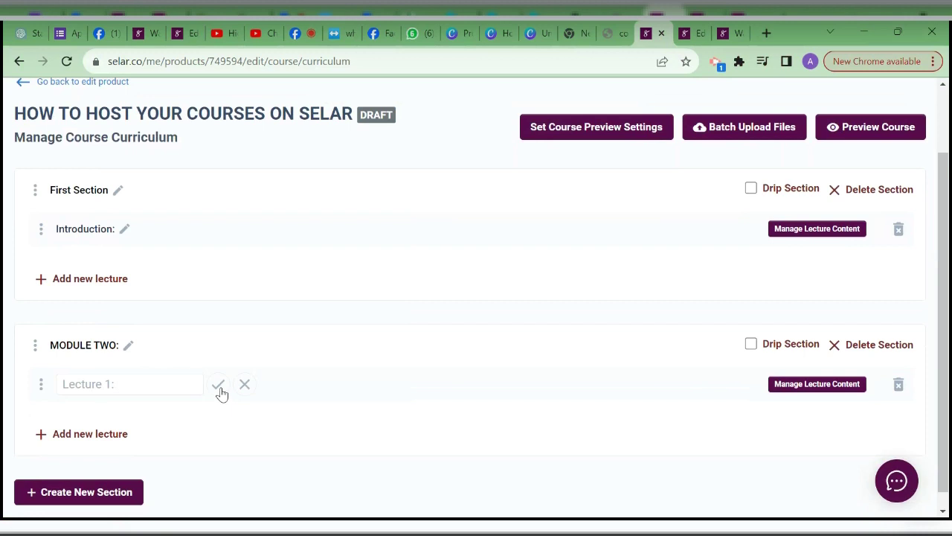
# - Open the content of Lecture 1 in MODULE TWO and batch upload the file "Ch1-5 coaching classes chemistry" from Downloads
pyautogui.click(822, 393)
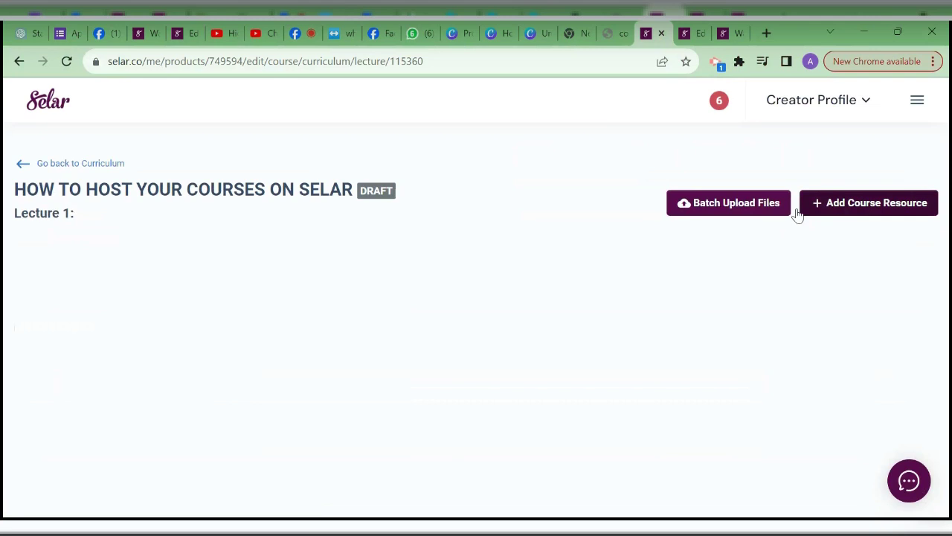
pyautogui.click(704, 216)
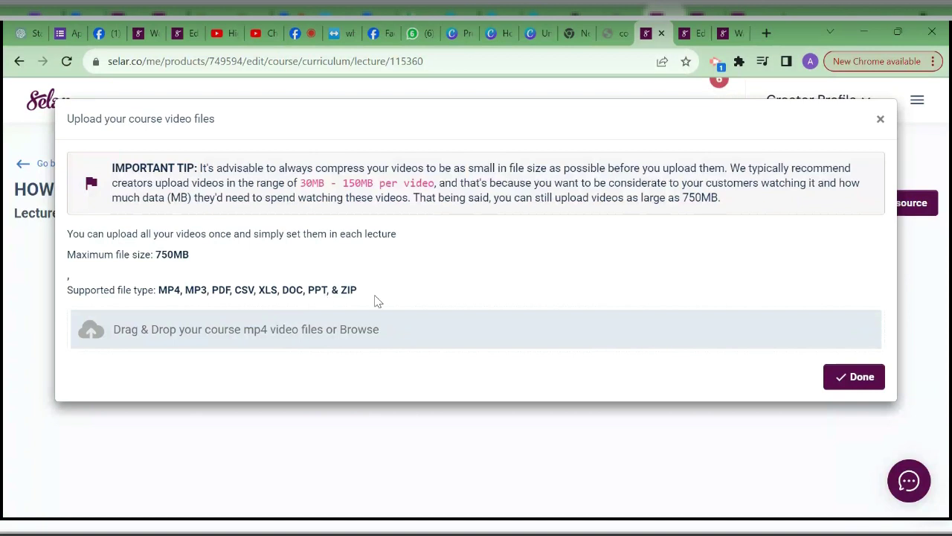
pyautogui.click(197, 332)
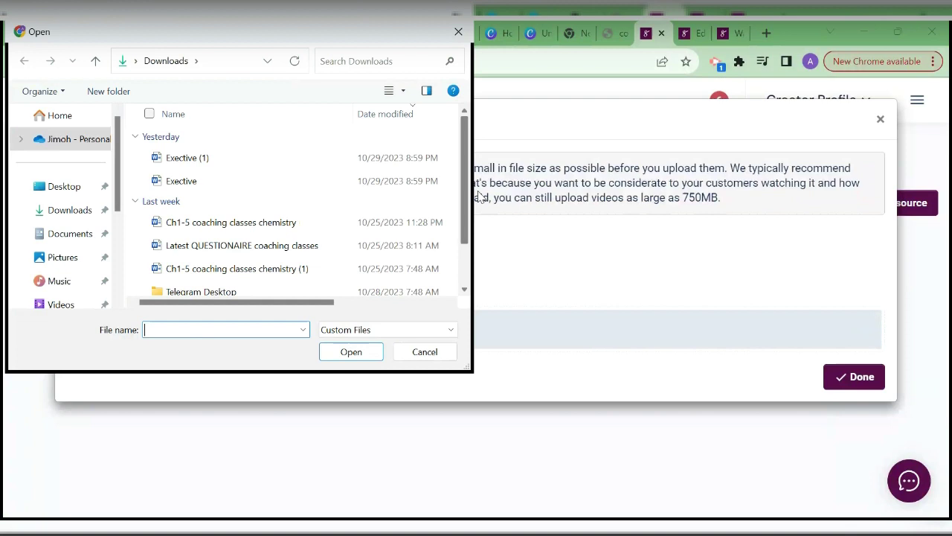
pyautogui.scroll(-1, 465, 198)
pyautogui.scroll(-2, 464, 197)
pyautogui.scroll(2, 461, 197)
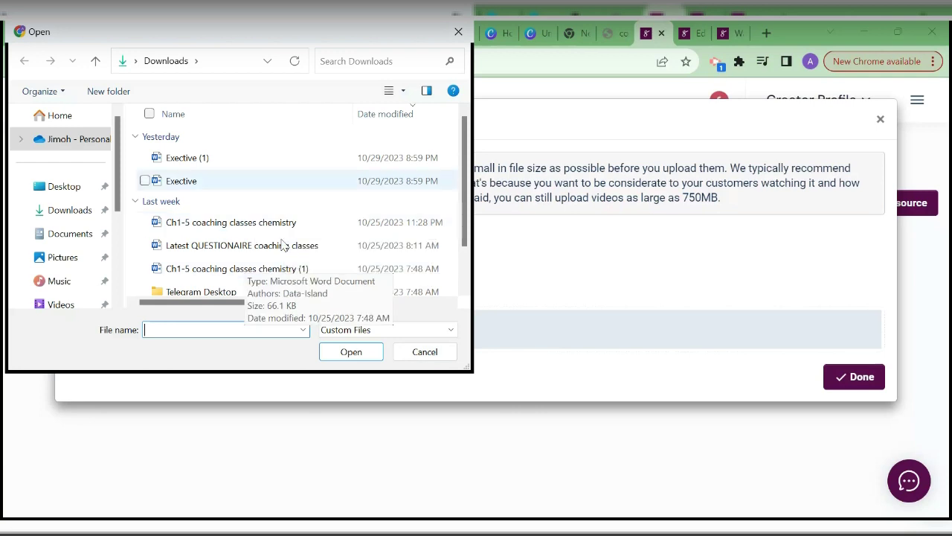
pyautogui.click(246, 227)
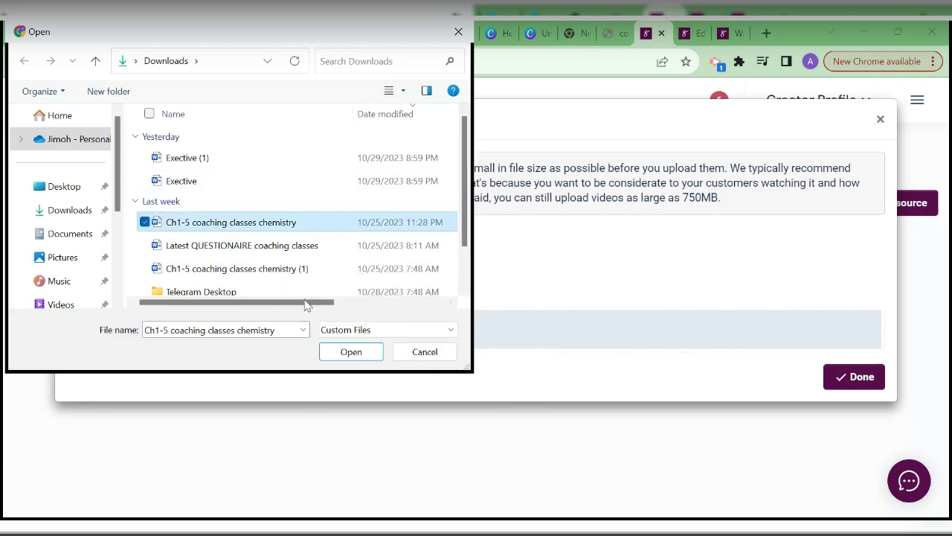
pyautogui.click(351, 355)
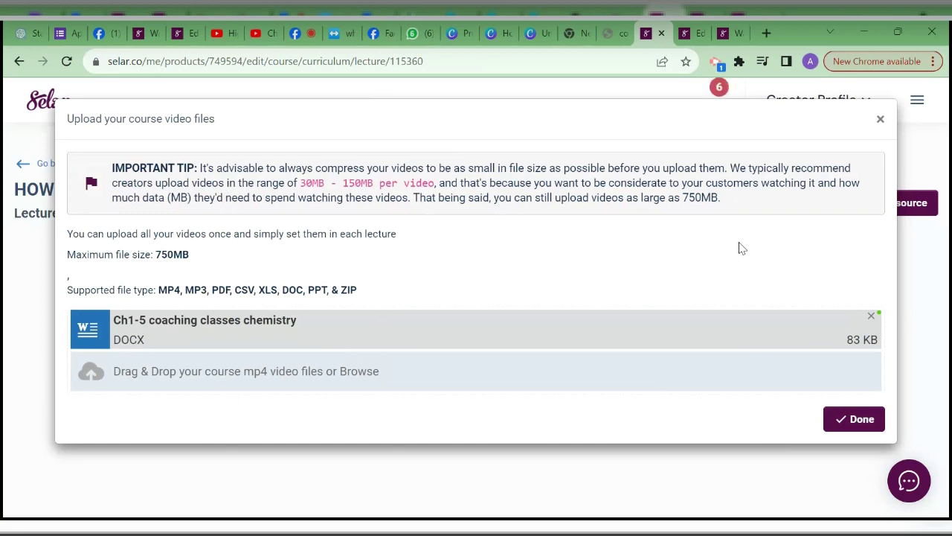
pyautogui.click(854, 421)
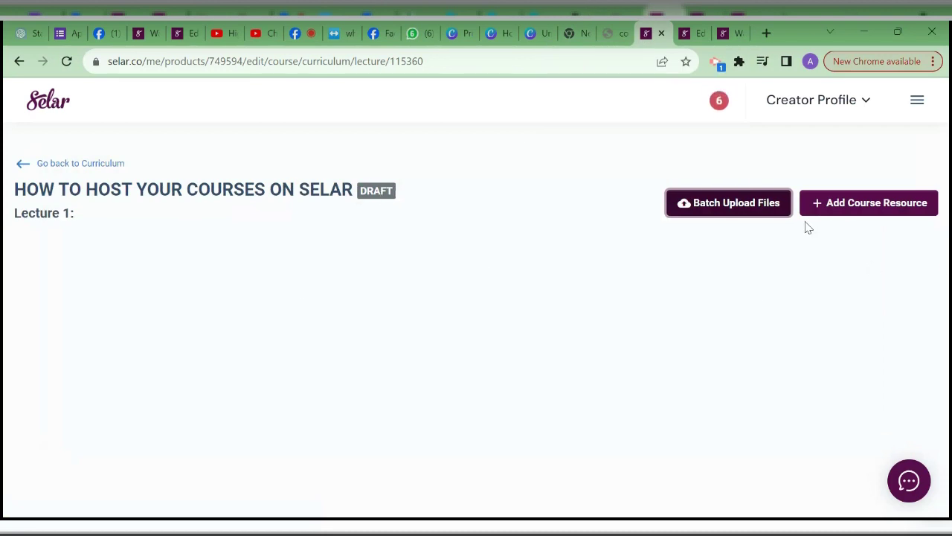
# - Add a course resource to Lecture 1 and select "Ch1-5 coaching classes chemistry (docx)" from the file manager
pyautogui.click(845, 211)
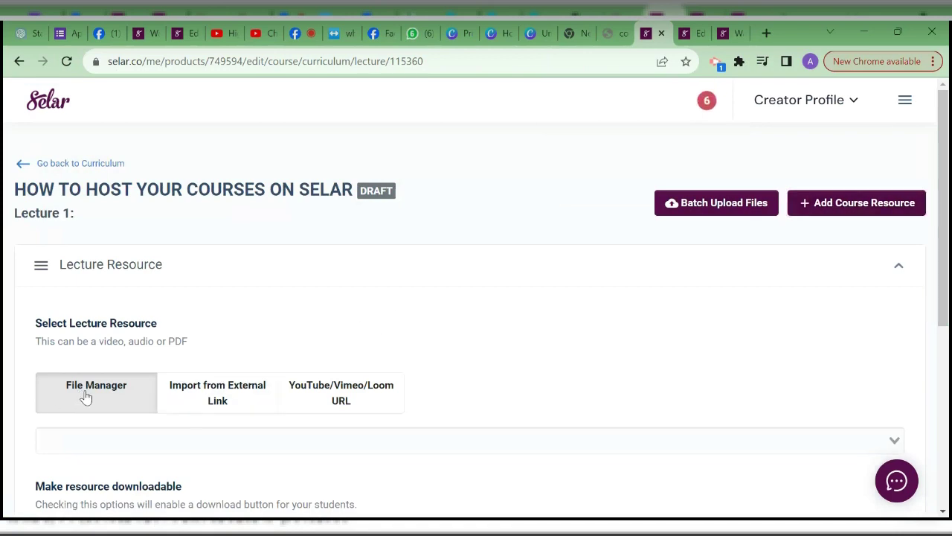
pyautogui.click(612, 439)
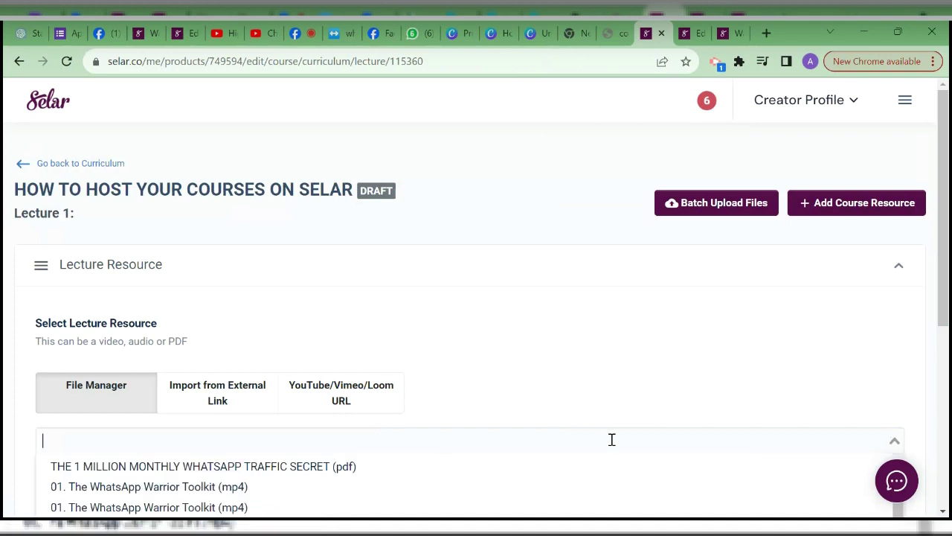
pyautogui.moveTo(942, 293); pyautogui.dragTo(929, 454)
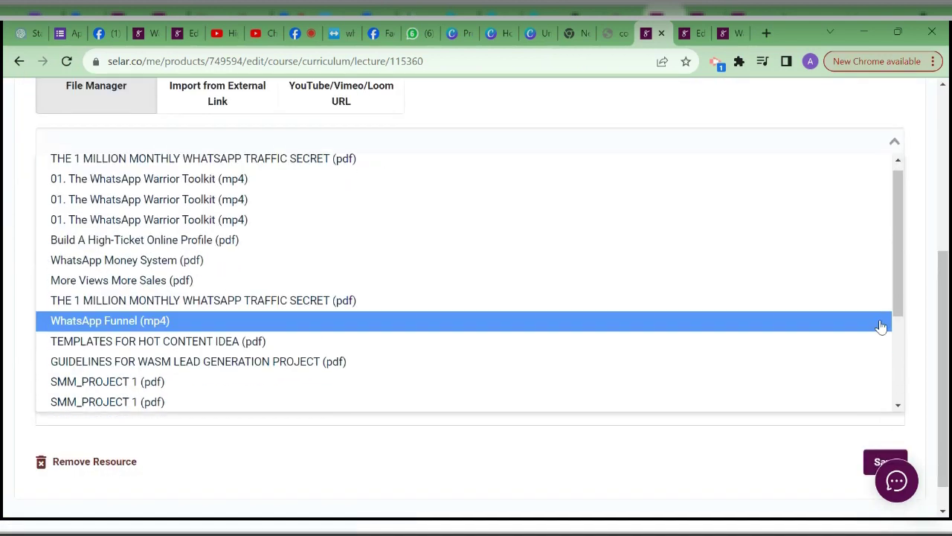
pyautogui.moveTo(903, 297); pyautogui.dragTo(896, 399)
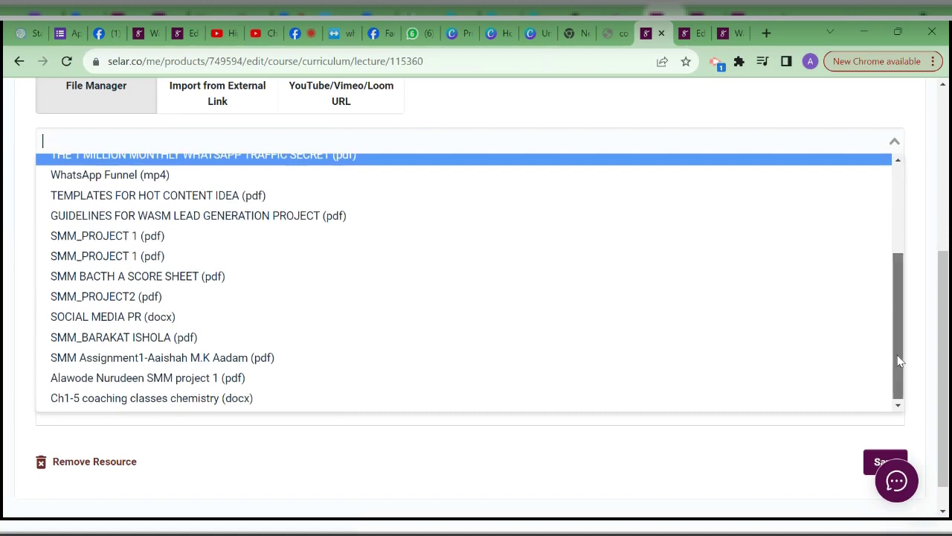
pyautogui.click(144, 404)
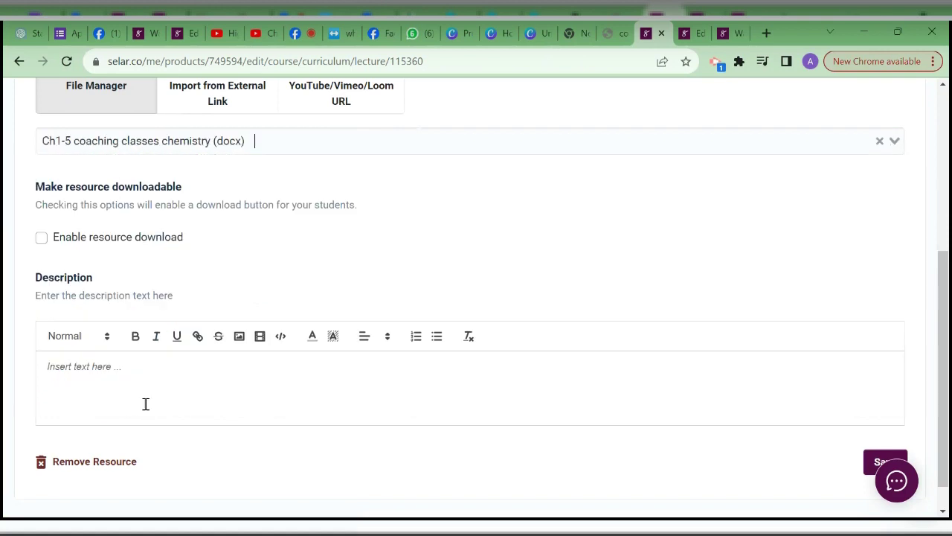
# - Save Lecture 1's resource with download disabled and the description empty, and return to the course curriculum
pyautogui.click(42, 238)
pyautogui.click(42, 243)
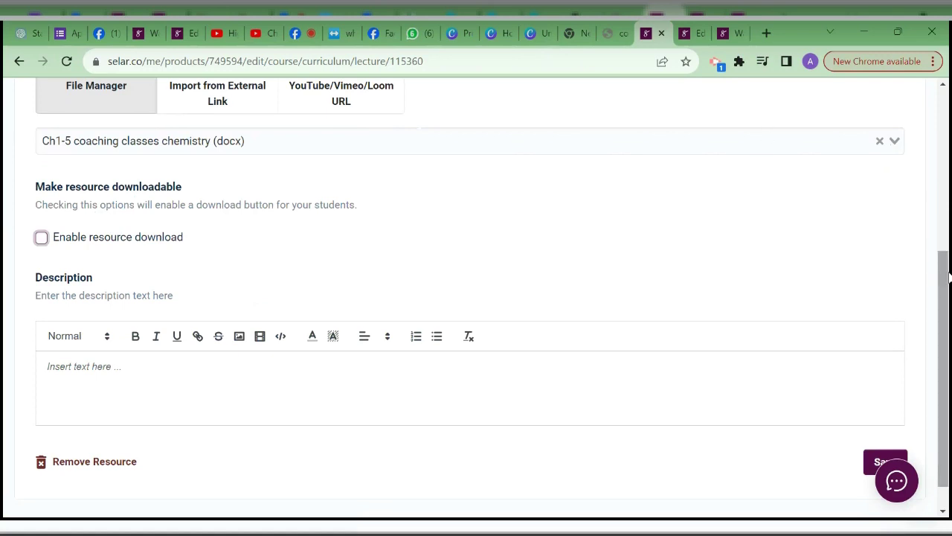
pyautogui.moveTo(948, 277); pyautogui.dragTo(943, 308)
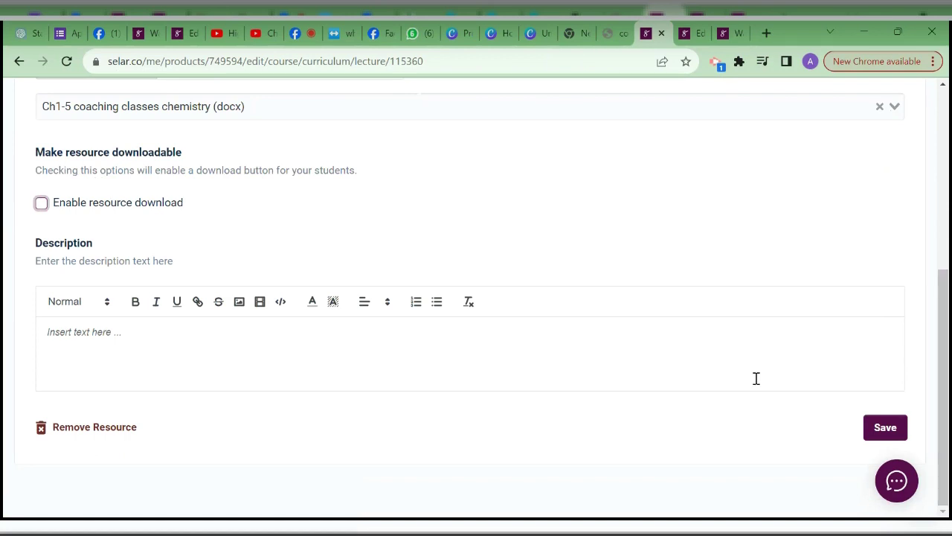
pyautogui.click(880, 437)
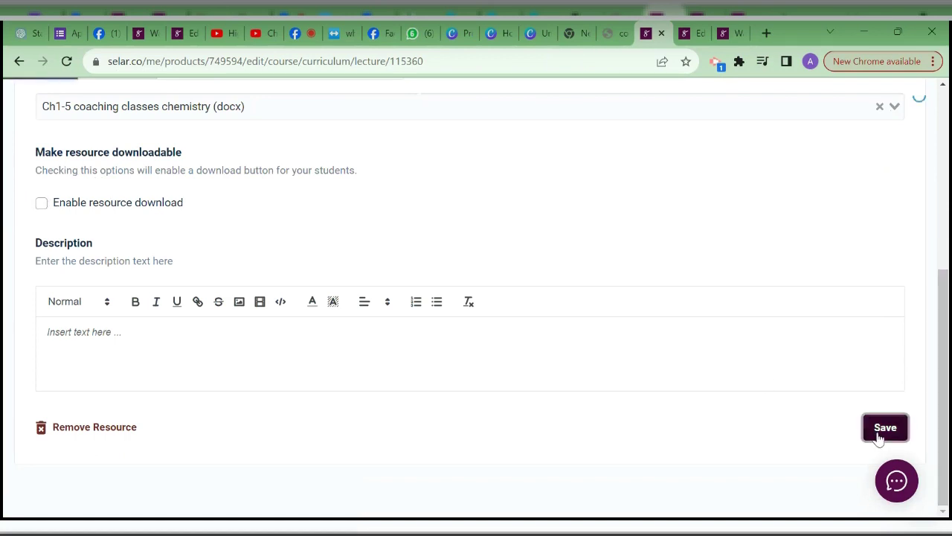
pyautogui.moveTo(949, 365); pyautogui.dragTo(936, 165)
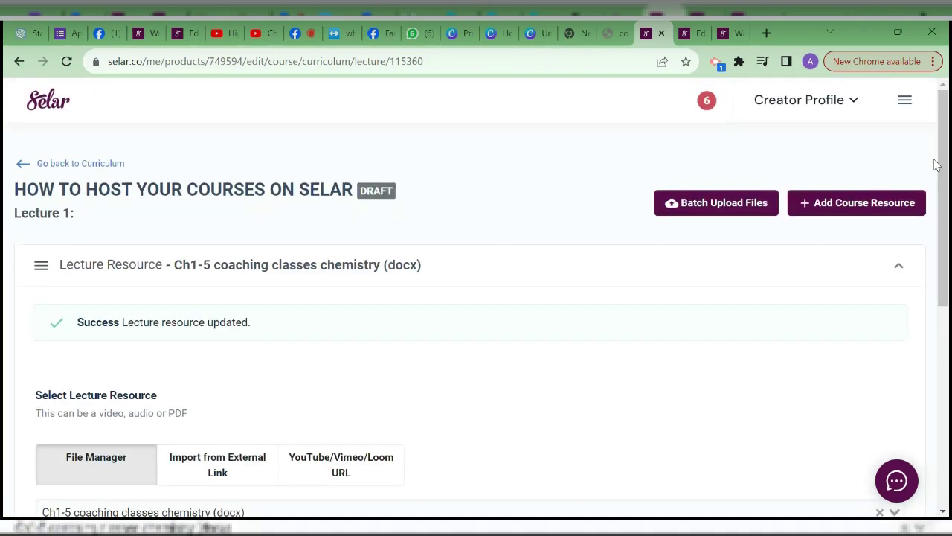
pyautogui.click(53, 170)
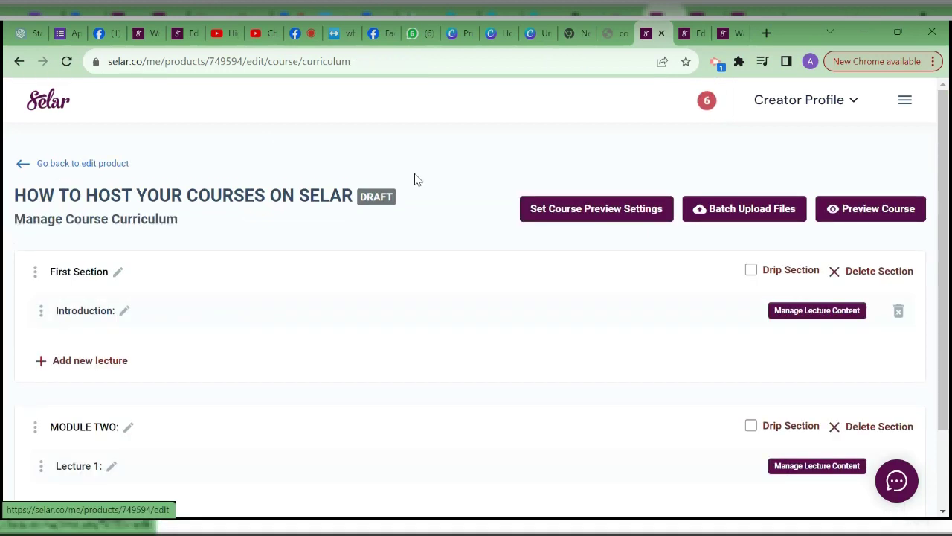
pyautogui.moveTo(941, 183); pyautogui.dragTo(774, 310)
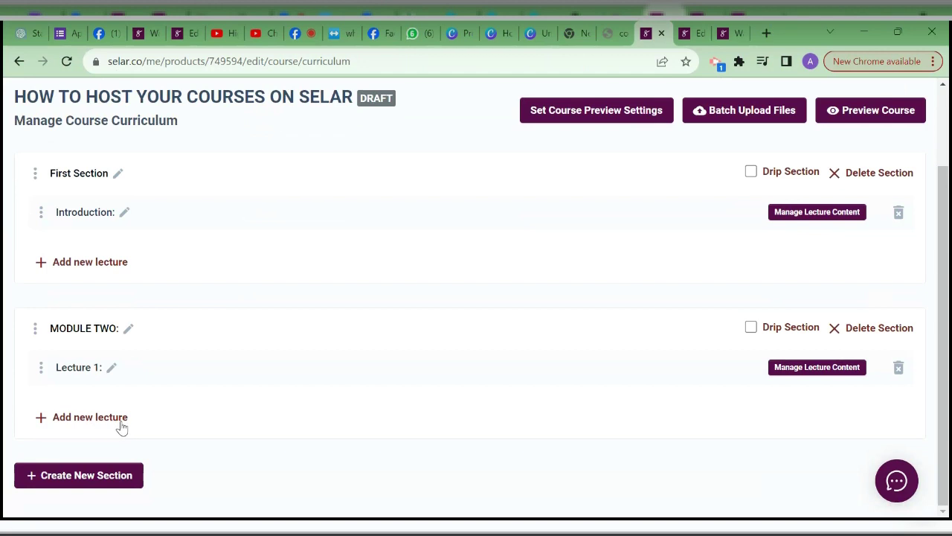
# - Reopen the content of Lecture 1 to review its resource settings, and go back to the curriculum
pyautogui.click(798, 370)
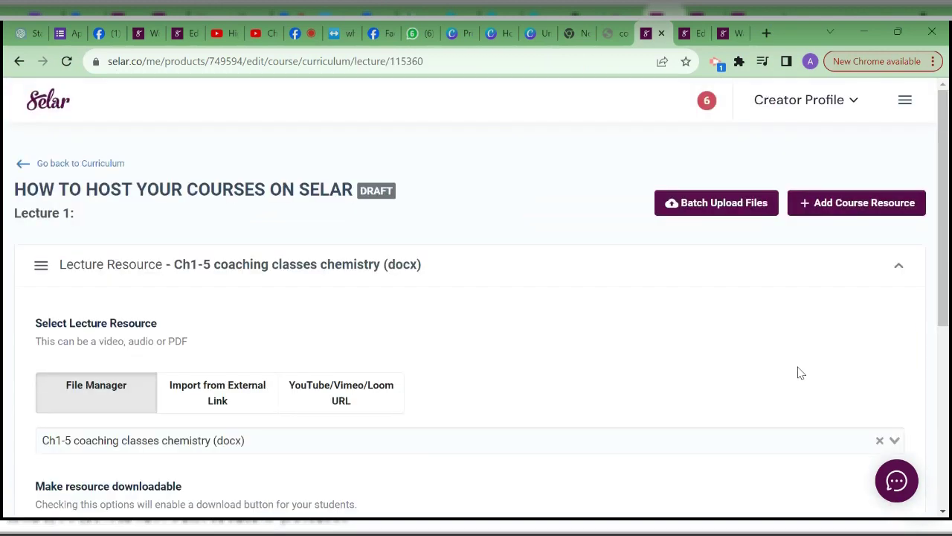
pyautogui.scroll(-5, 912, 439)
pyautogui.scroll(5, 900, 313)
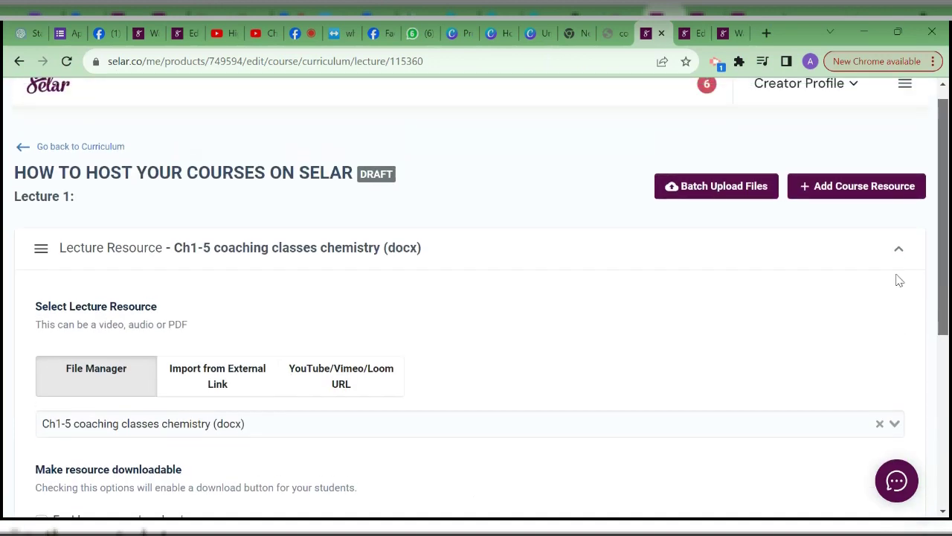
pyautogui.scroll(-2, 898, 312)
pyautogui.scroll(2, 862, 298)
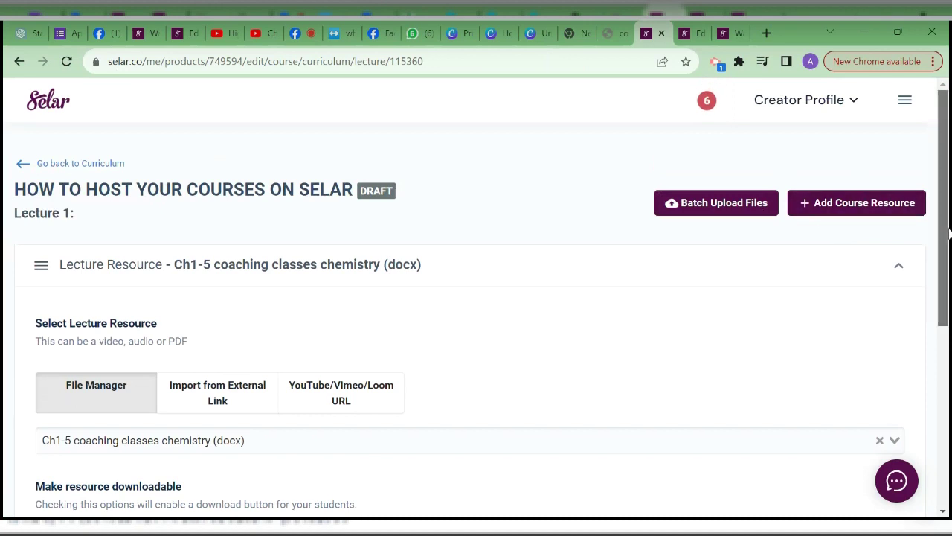
pyautogui.scroll(-5, 885, 413)
pyautogui.click(886, 424)
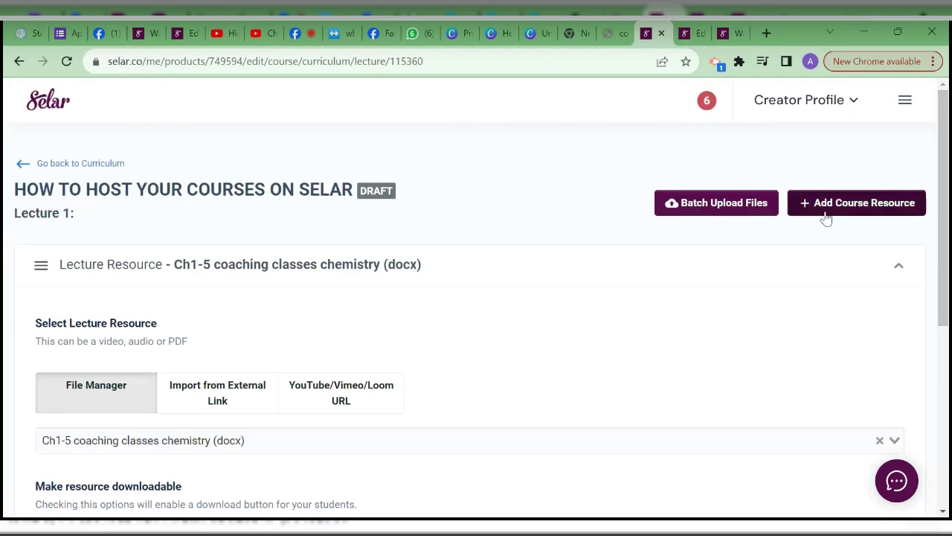
pyautogui.click(64, 167)
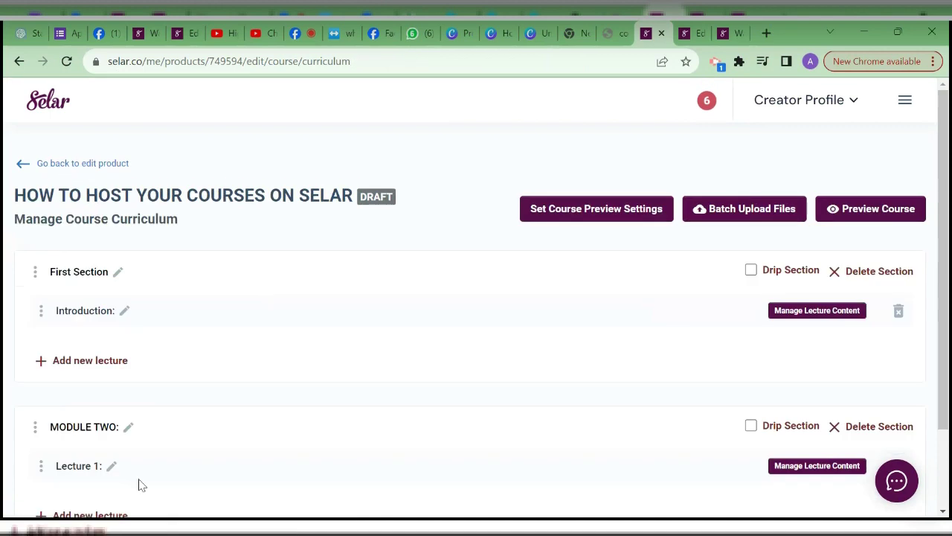
# - Preview the course and look through the Introduction lecture's page, including its video and comments area
pyautogui.moveTo(945, 313); pyautogui.dragTo(938, 382)
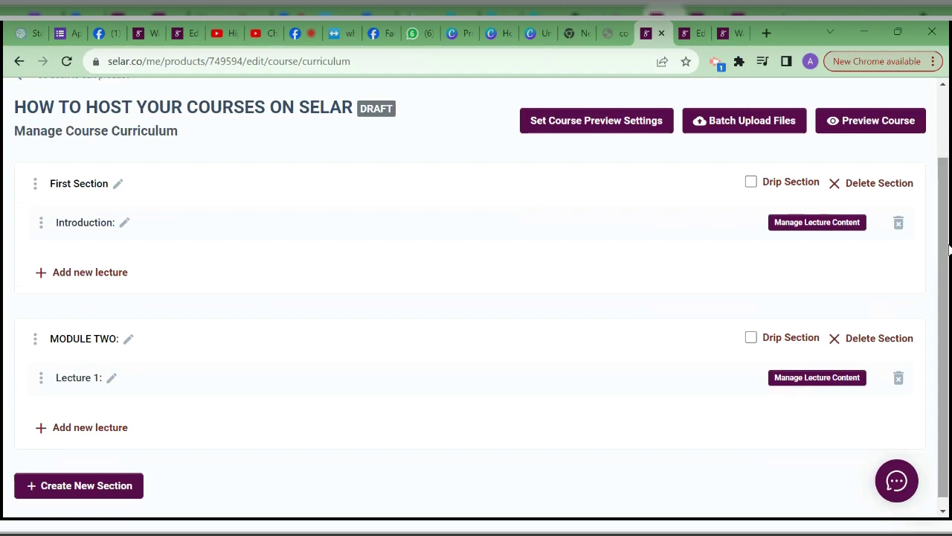
pyautogui.moveTo(945, 251); pyautogui.dragTo(926, 73)
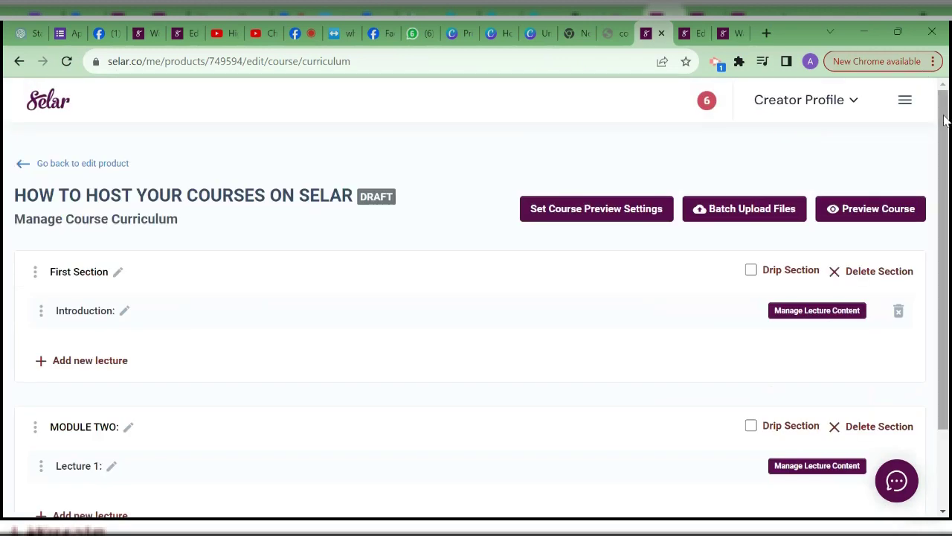
pyautogui.moveTo(945, 121); pyautogui.dragTo(914, 366)
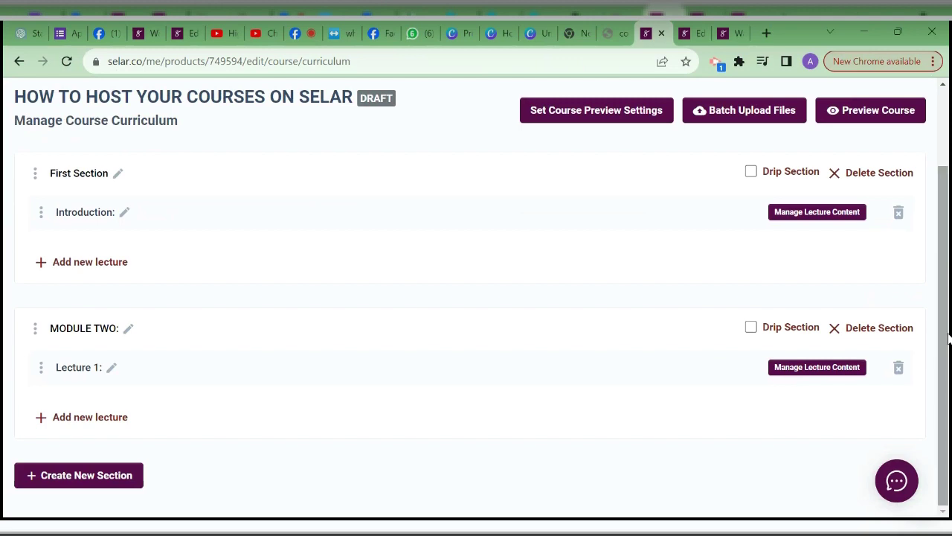
pyautogui.moveTo(948, 328); pyautogui.dragTo(909, 422)
pyautogui.moveTo(943, 235); pyautogui.dragTo(920, 188)
pyautogui.click(880, 175)
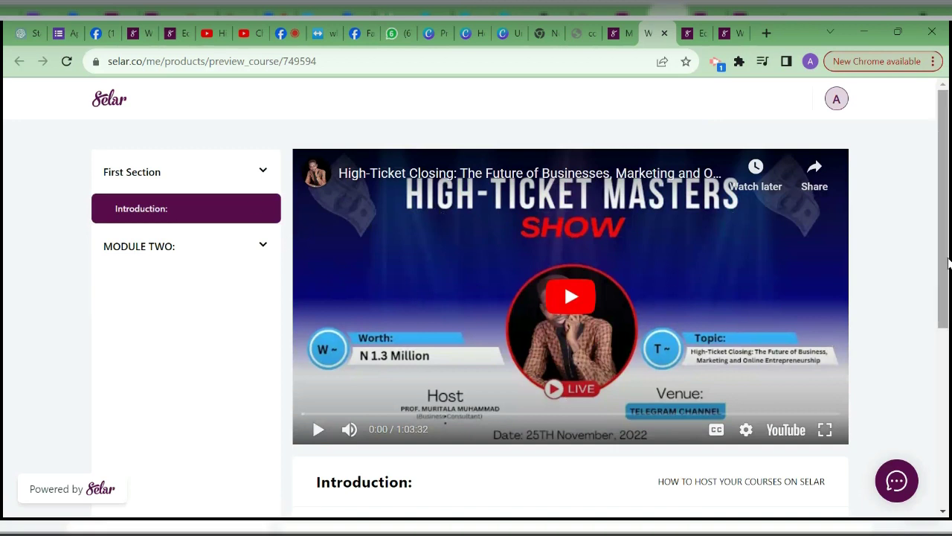
pyautogui.moveTo(948, 262); pyautogui.dragTo(880, 387)
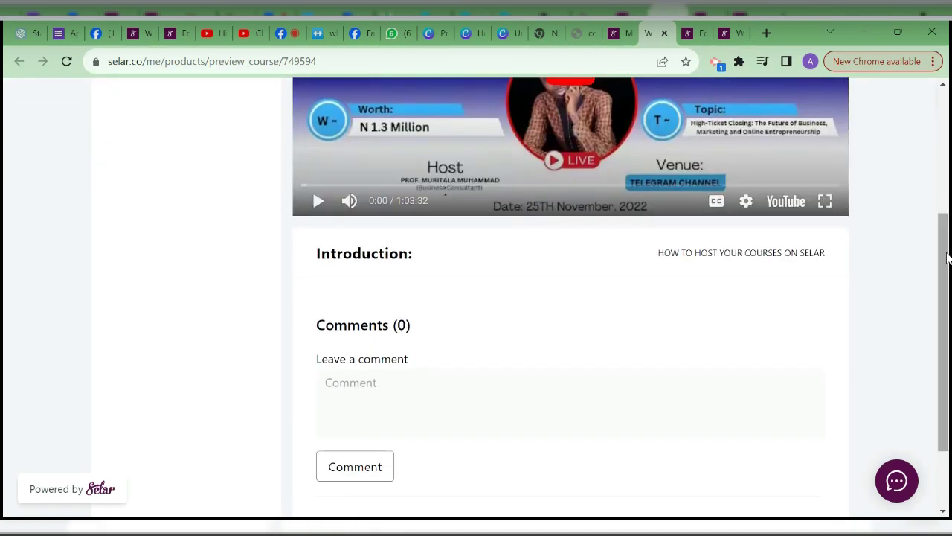
pyautogui.moveTo(944, 265); pyautogui.dragTo(898, 80)
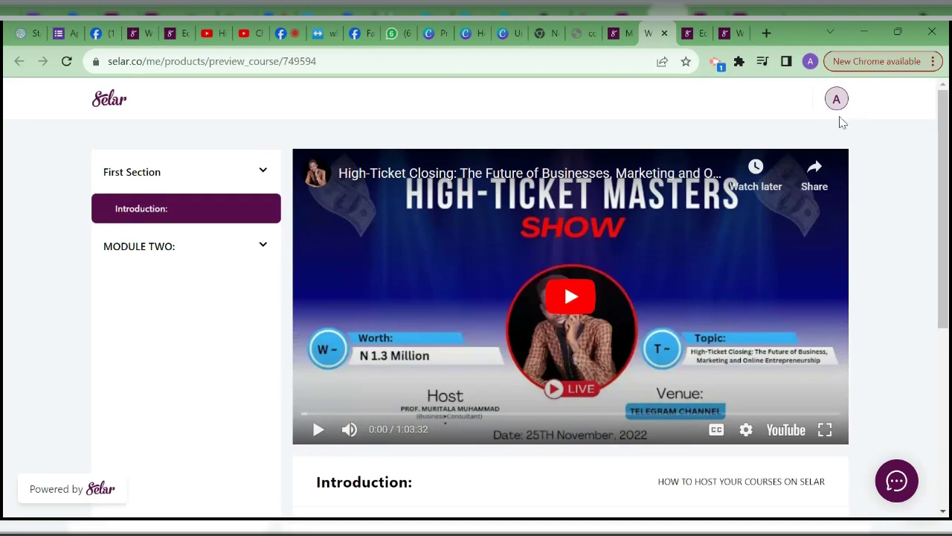
# - Expand the MODULE TWO section in the course preview and look over its lecture list
pyautogui.click(187, 251)
pyautogui.scroll(-2, 909, 333)
pyautogui.scroll(5, 901, 283)
pyautogui.scroll(-6, 895, 233)
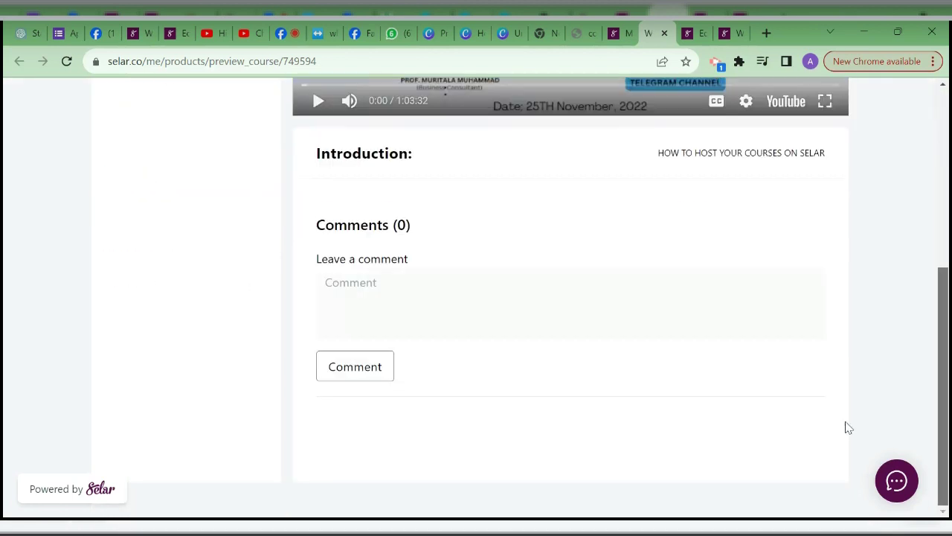
pyautogui.scroll(4, 846, 430)
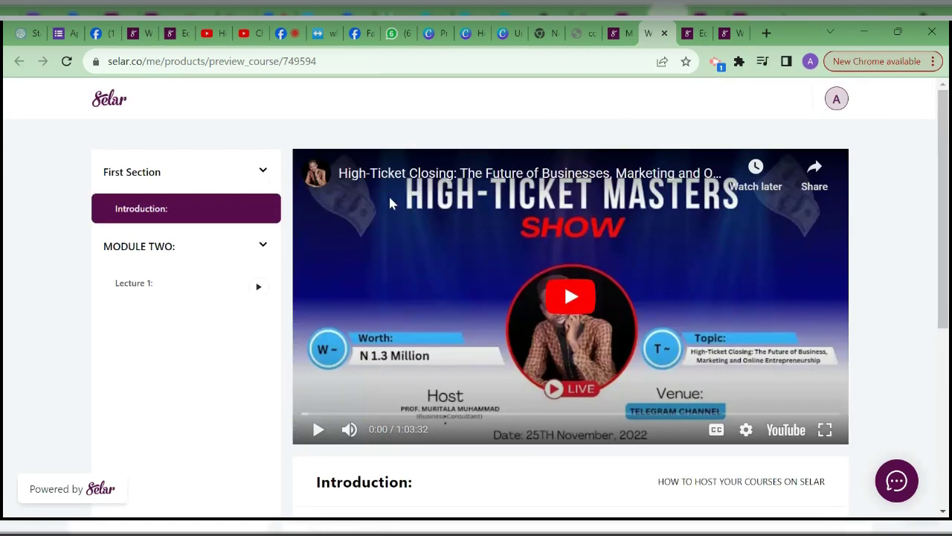
pyautogui.moveTo(948, 148); pyautogui.dragTo(910, 112)
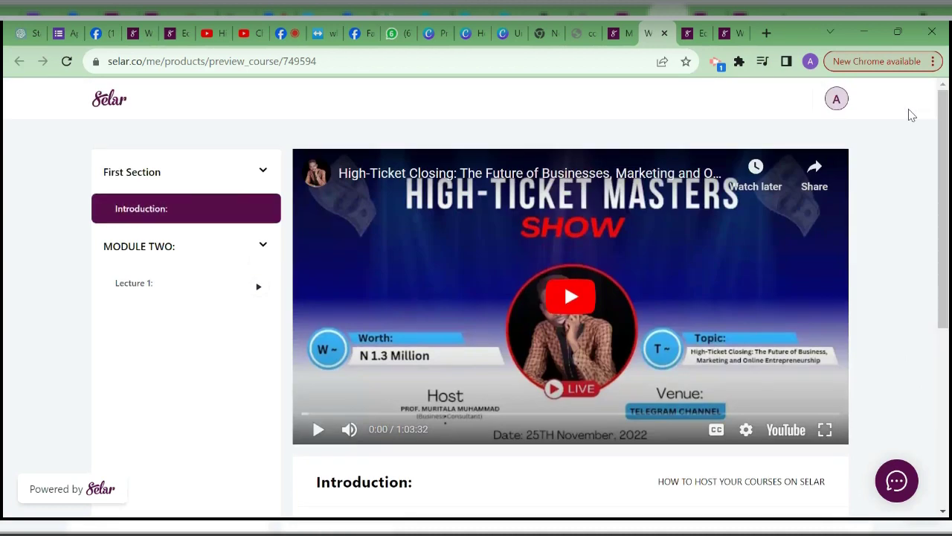
# - Switch from the preview back to the course curriculum and return to the product's edit page
pyautogui.click(630, 34)
pyautogui.scroll(-1, 918, 284)
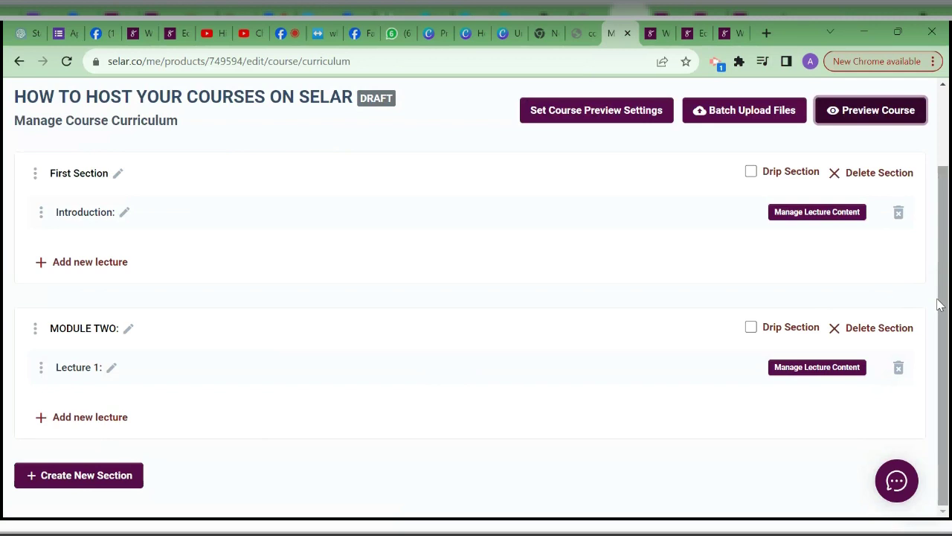
pyautogui.moveTo(935, 329); pyautogui.dragTo(931, 255)
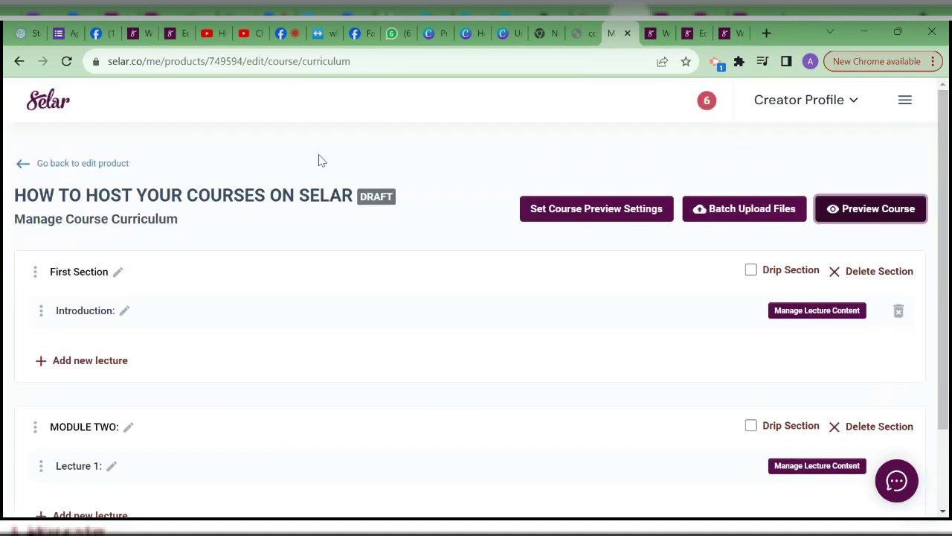
pyautogui.click(85, 164)
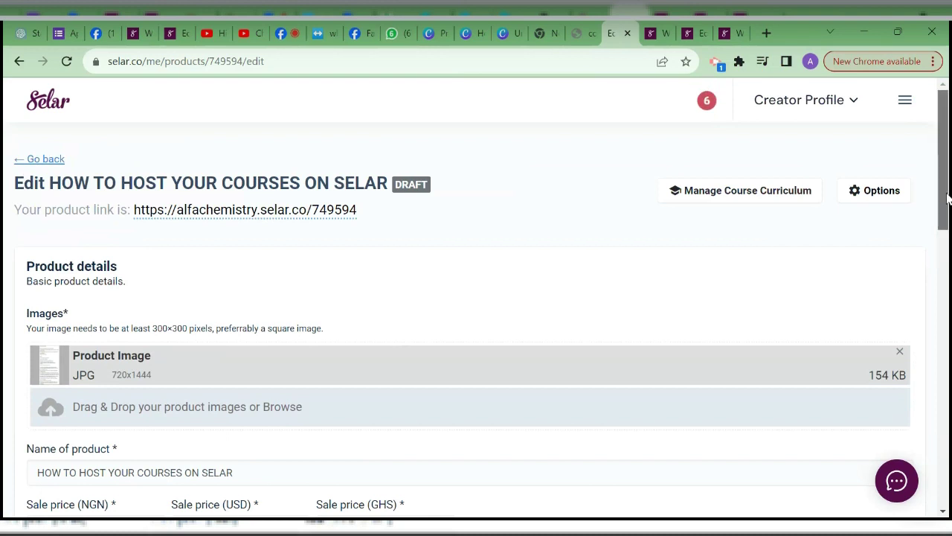
# - Publish the draft course product HOW TO HOST YOUR COURSES ON SELAR
pyautogui.scroll(-3, 943, 212)
pyautogui.moveTo(941, 227); pyautogui.dragTo(842, 192)
pyautogui.click(845, 190)
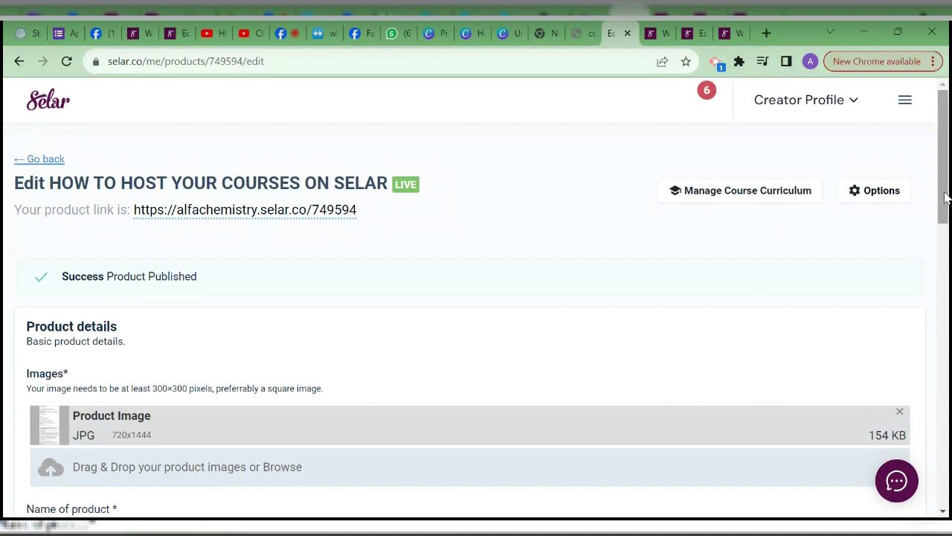
# - Try editing the ending of the product's custom URL, discard the edit, and view the customer review images settings
pyautogui.moveTo(942, 174); pyautogui.dragTo(886, 509)
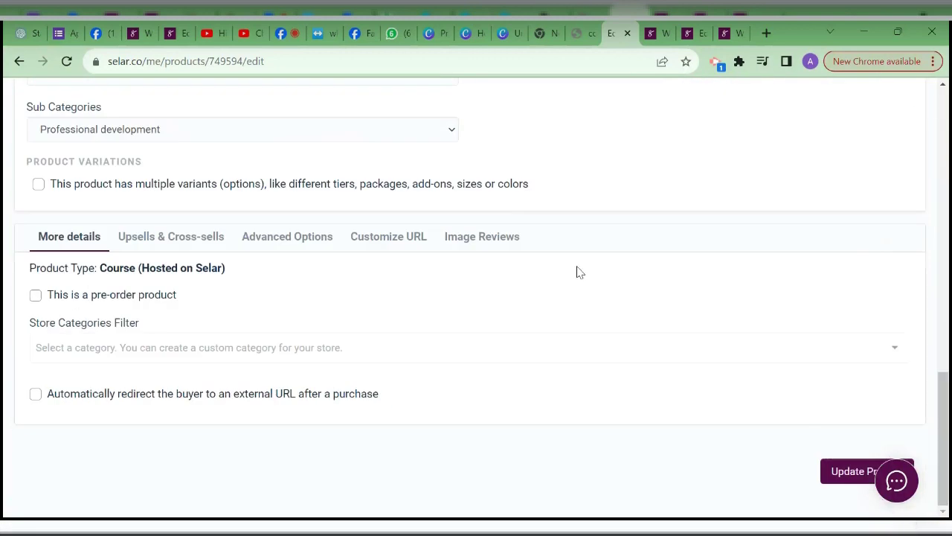
pyautogui.click(390, 238)
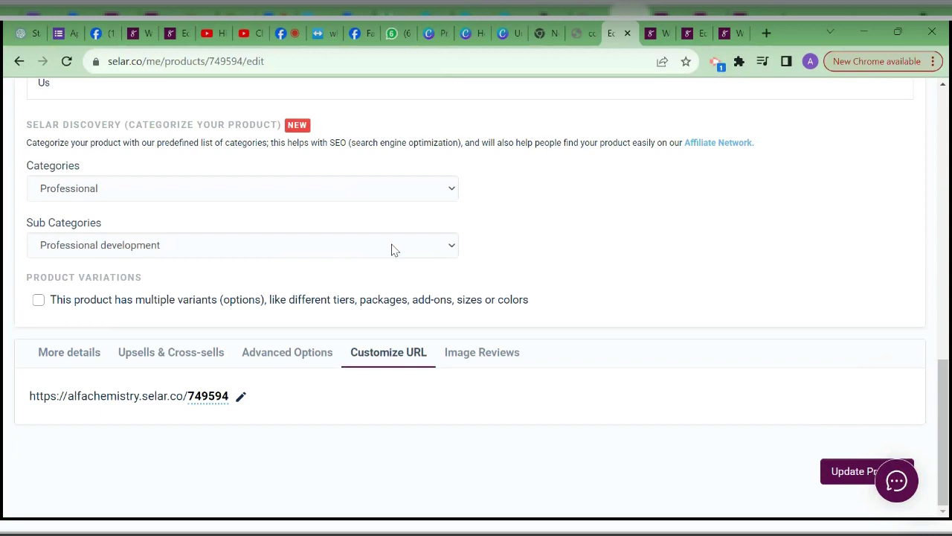
pyautogui.click(241, 397)
pyautogui.click(251, 395)
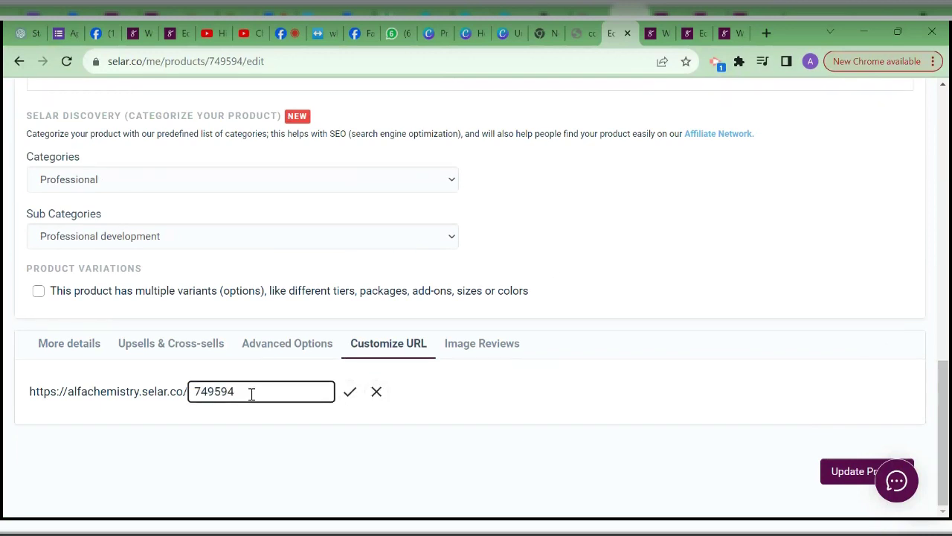
pyautogui.press('BackSpace')
pyautogui.press('BackSpace')
pyautogui.press('BackSpace')
pyautogui.click(375, 392)
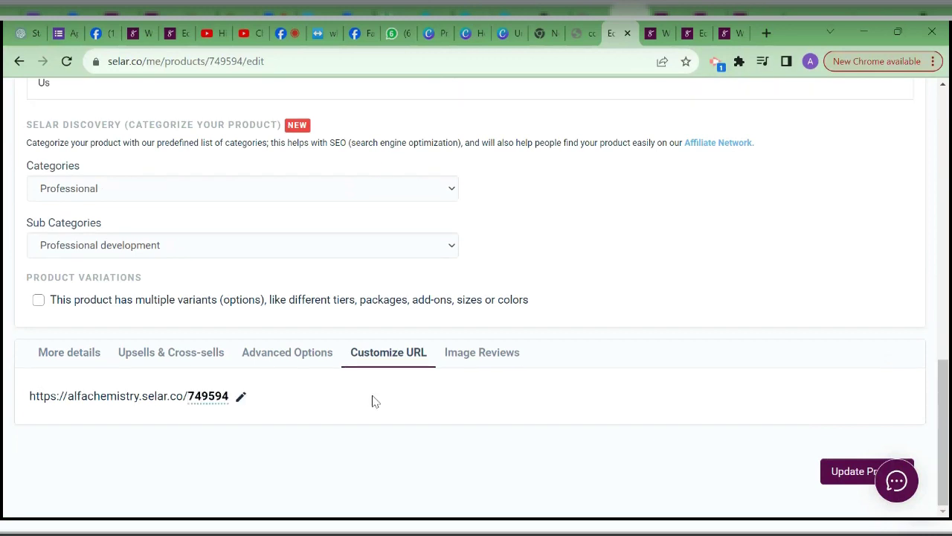
pyautogui.click(469, 361)
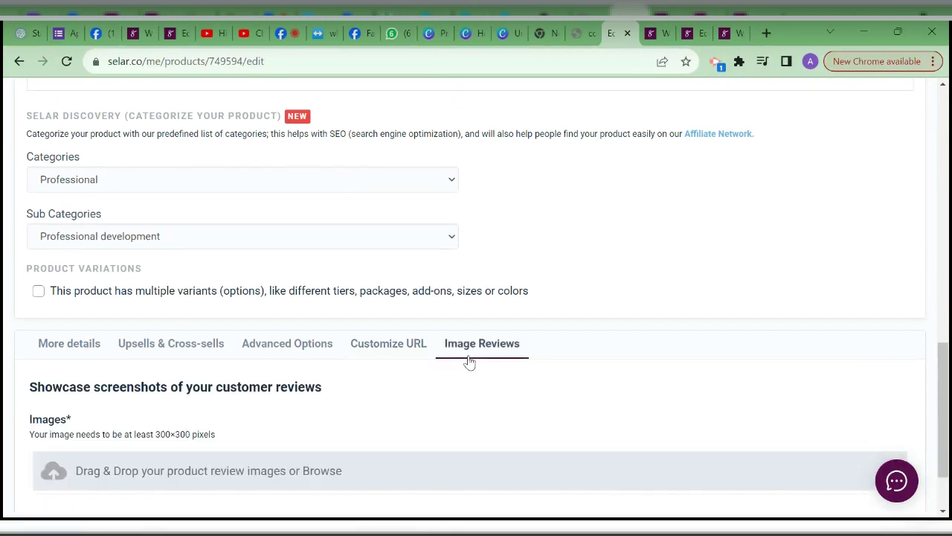
pyautogui.moveTo(936, 383); pyautogui.dragTo(941, 437)
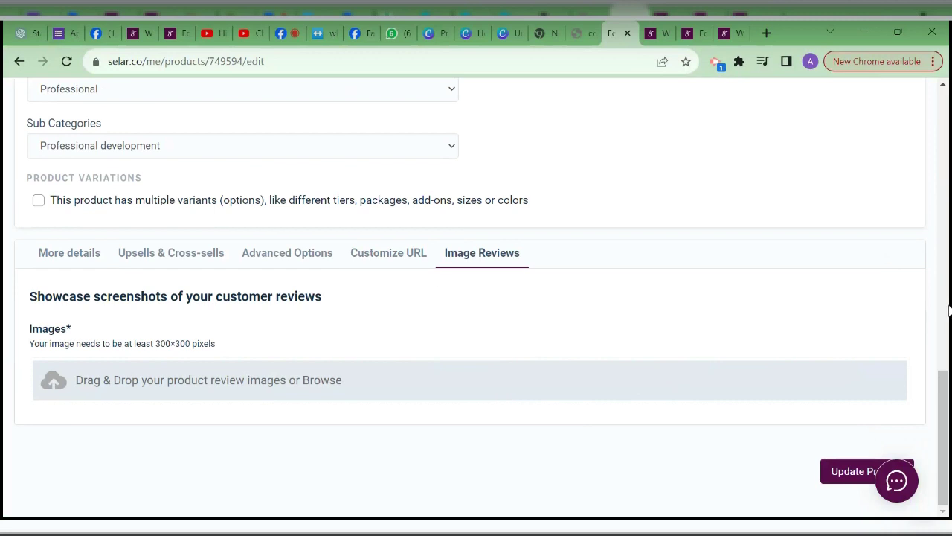
# - Add blank lines between the CLICK HERE link and the Me, You, Us list in the product description
pyautogui.moveTo(941, 400); pyautogui.dragTo(909, 265)
pyautogui.click(123, 391)
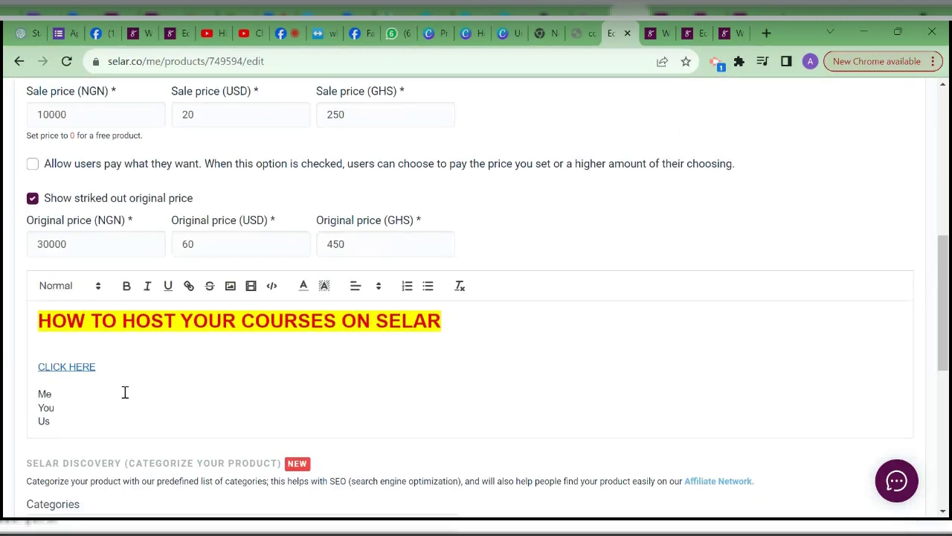
pyautogui.press('Return')
pyautogui.press('Return')
pyautogui.press('Return')
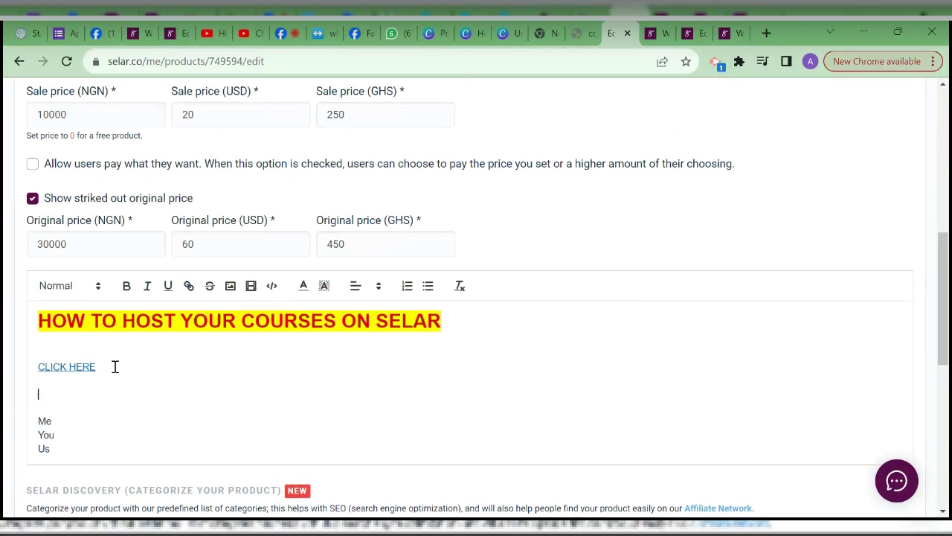
pyautogui.click(251, 289)
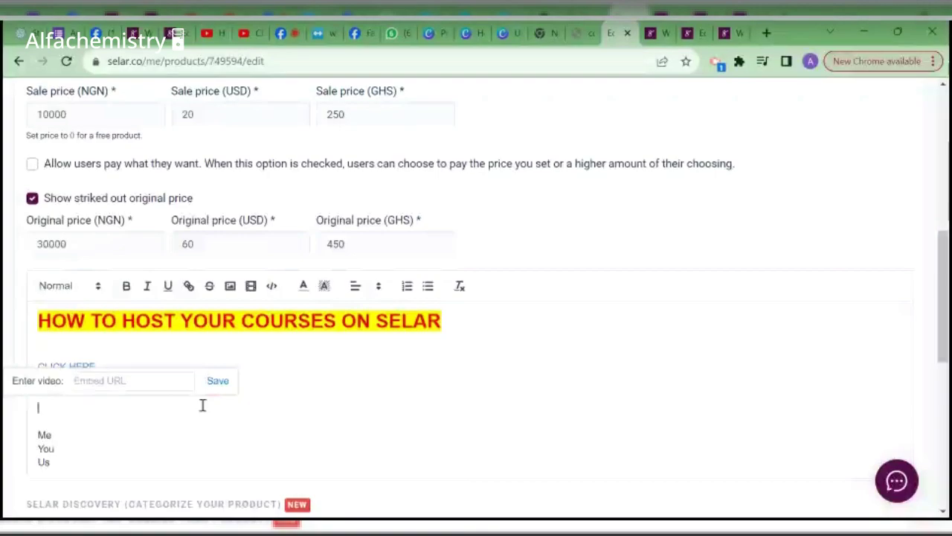
pyautogui.click(202, 404)
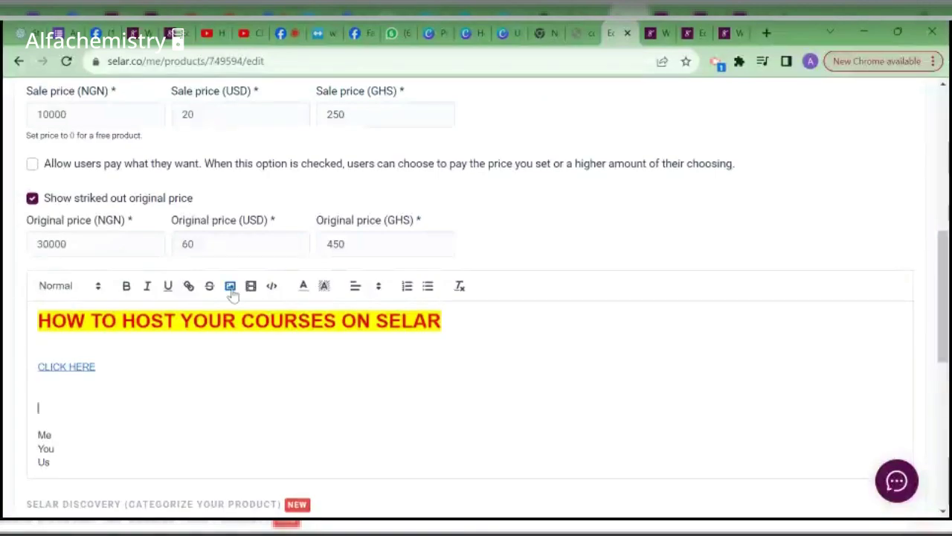
pyautogui.click(230, 287)
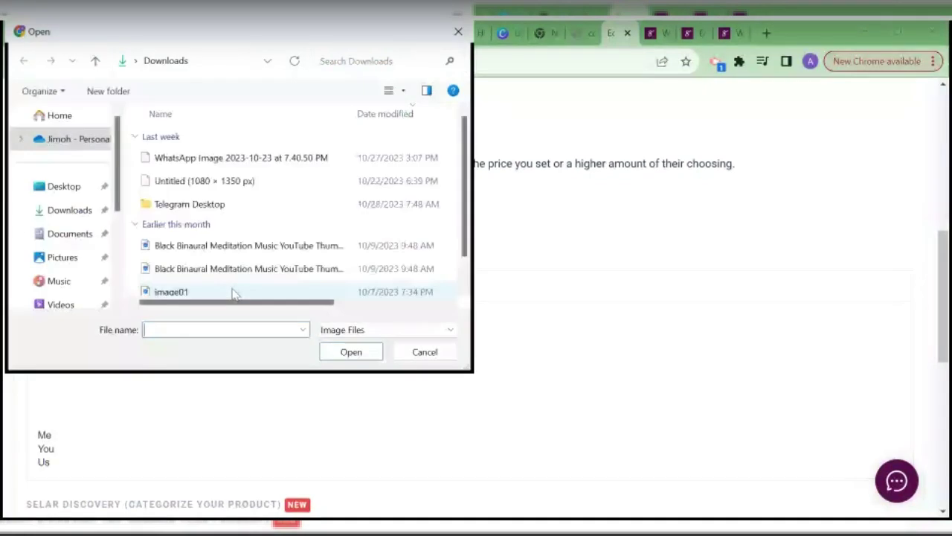
pyautogui.click(457, 31)
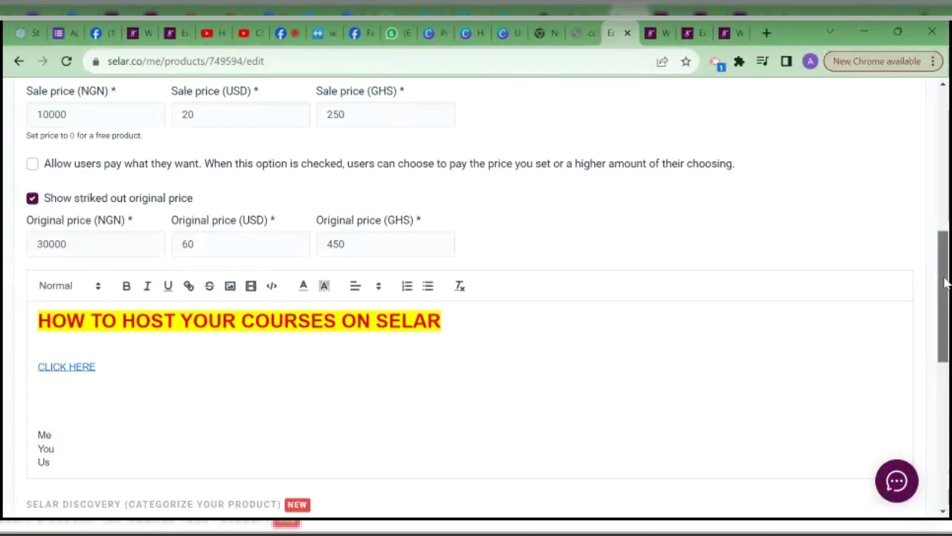
pyautogui.moveTo(943, 281); pyautogui.dragTo(943, 289)
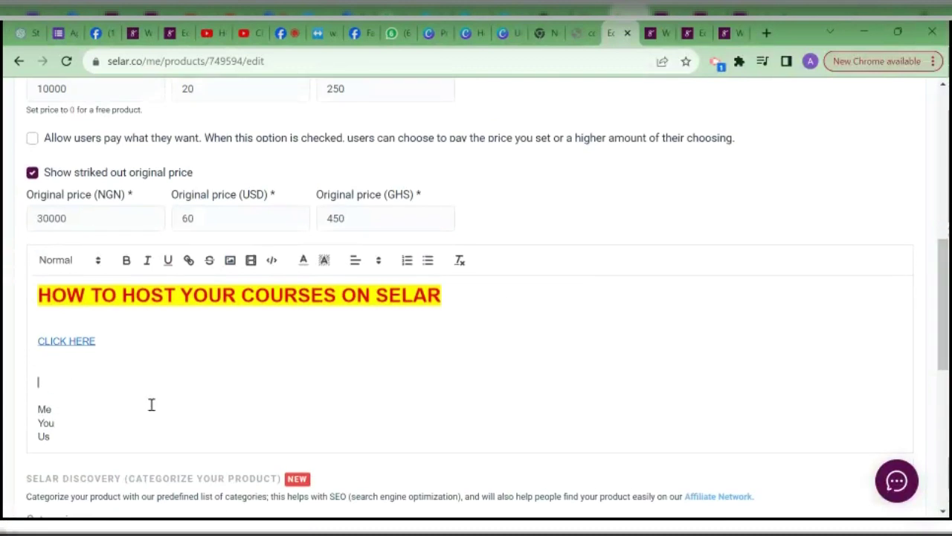
pyautogui.click(251, 262)
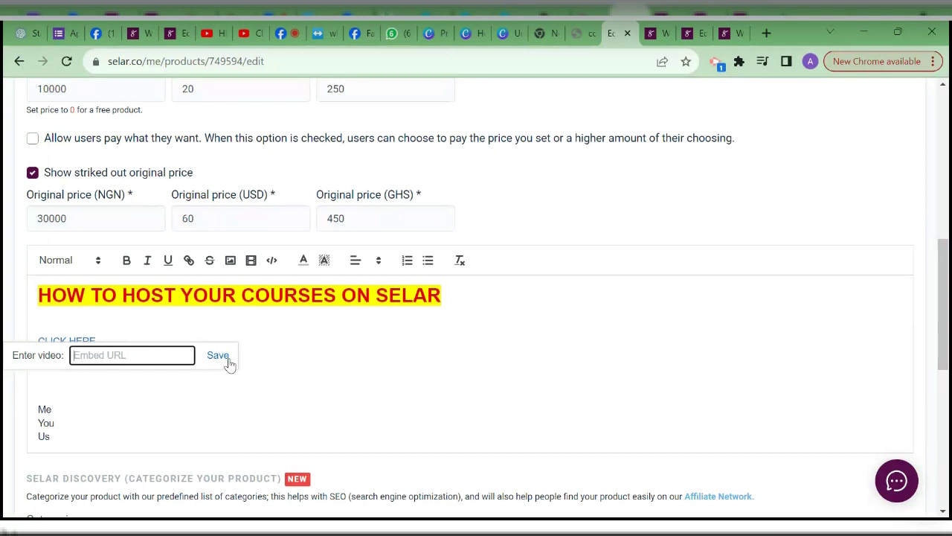
pyautogui.write('https://www.youtube.com/watch?v=TsotGvrU_Ds')
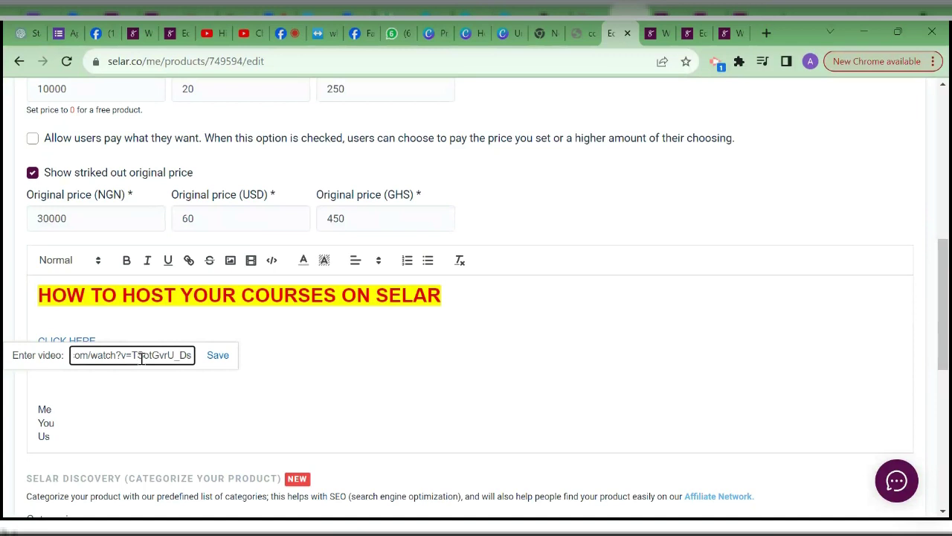
pyautogui.click(227, 360)
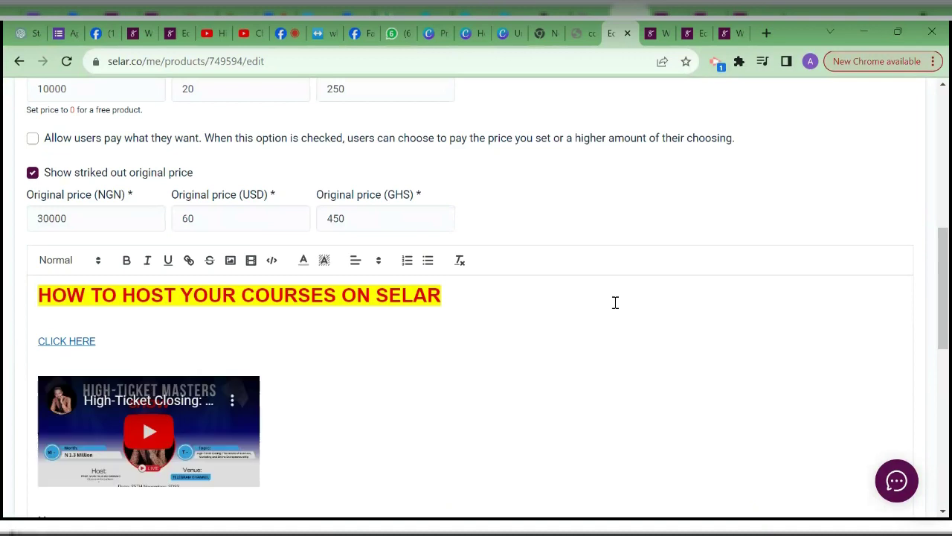
# - Review the product's advanced options, including the checkout button label, store visibility and delivery settings
pyautogui.moveTo(948, 305); pyautogui.dragTo(919, 495)
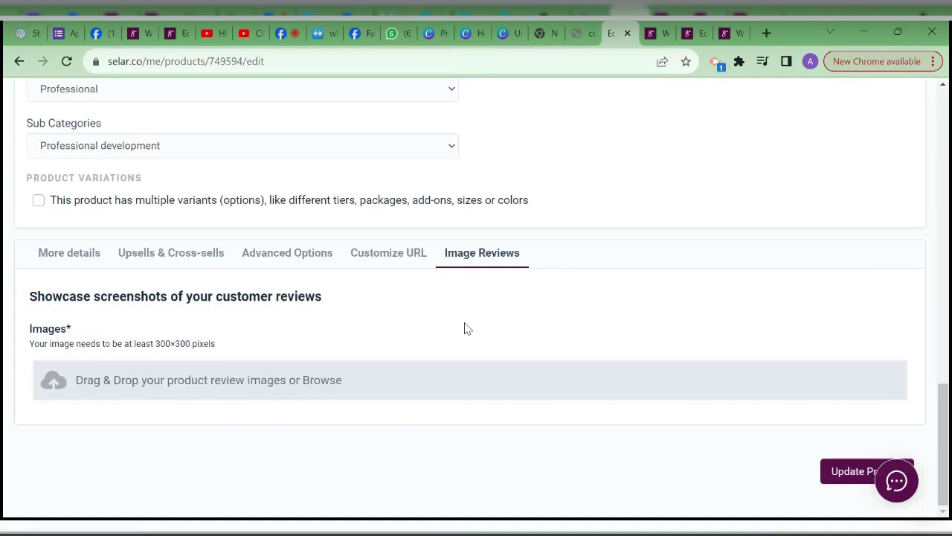
pyautogui.click(286, 266)
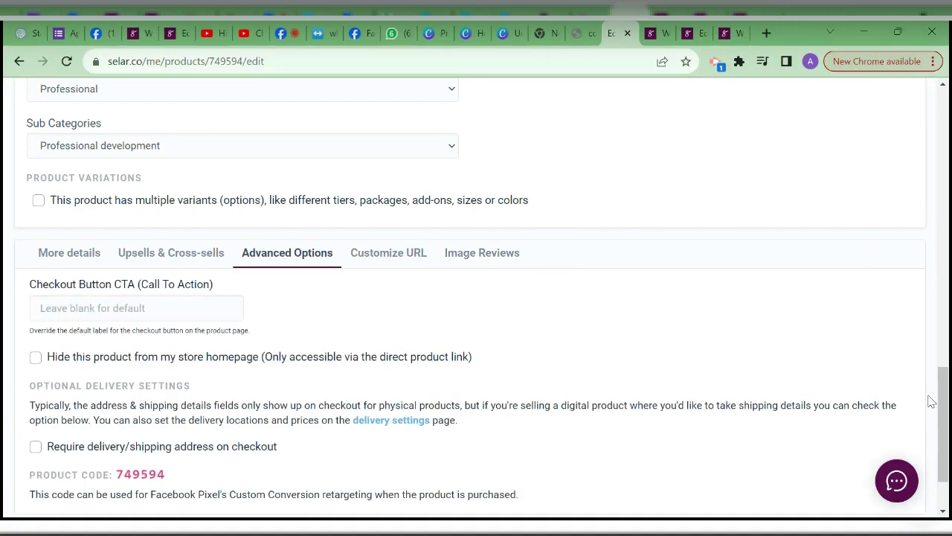
pyautogui.scroll(-1, 949, 401)
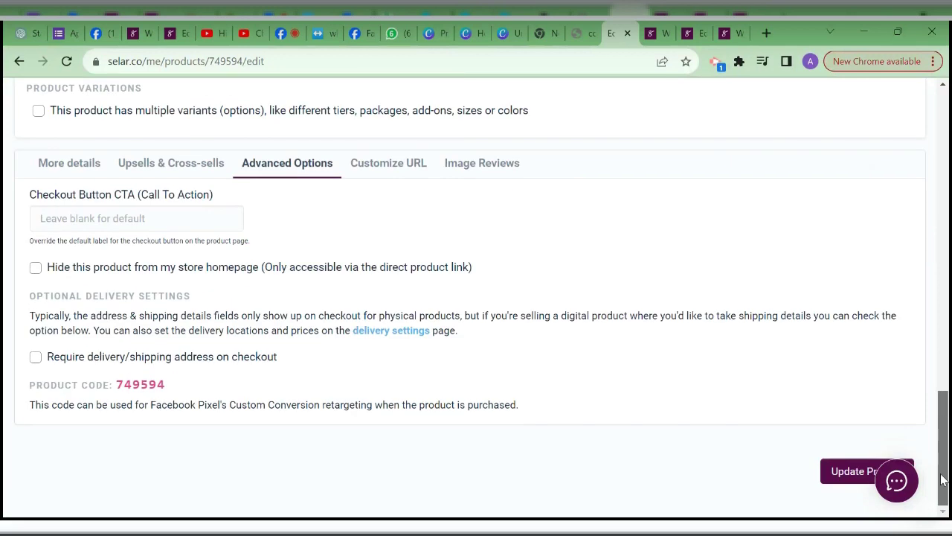
# - Update the product to save the edited description, and return to the start of its edit page
pyautogui.scroll(7, 892, 323)
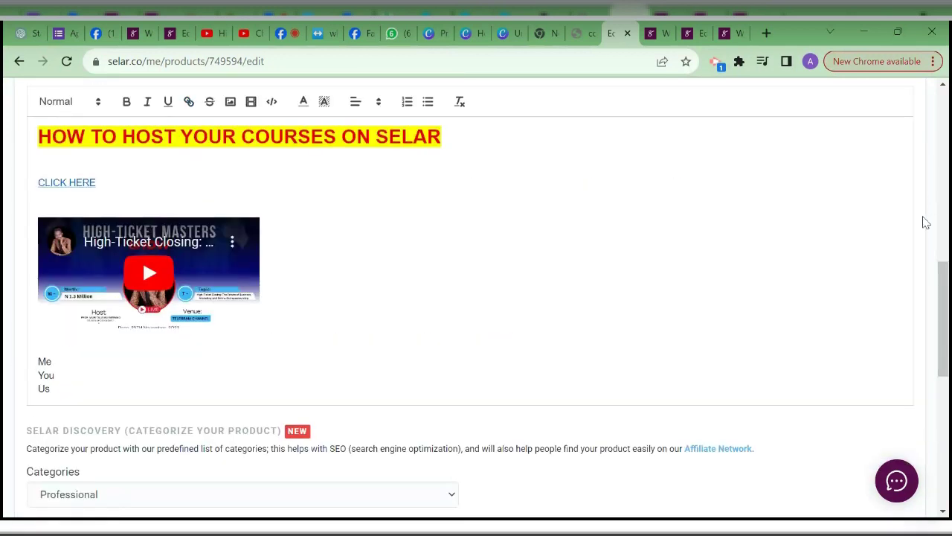
pyautogui.moveTo(941, 286); pyautogui.dragTo(908, 190)
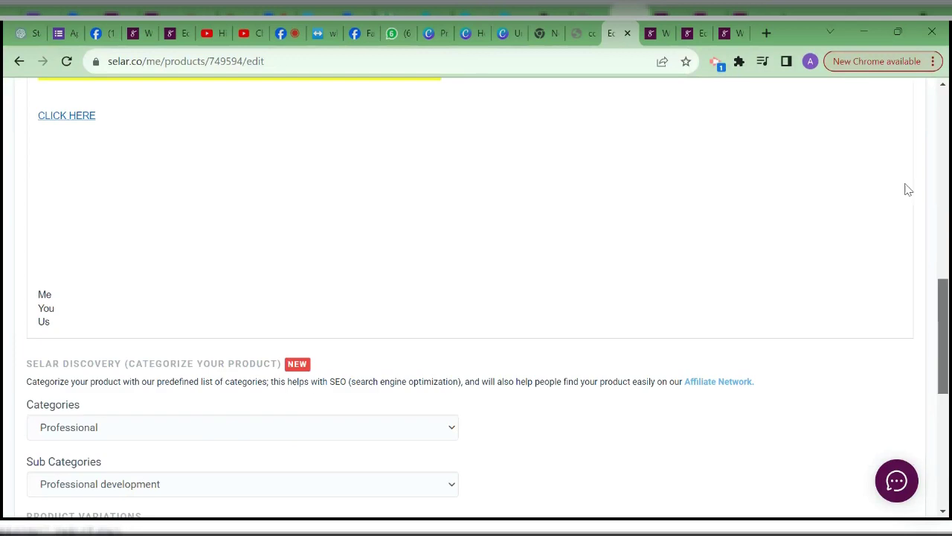
pyautogui.scroll(7, 905, 182)
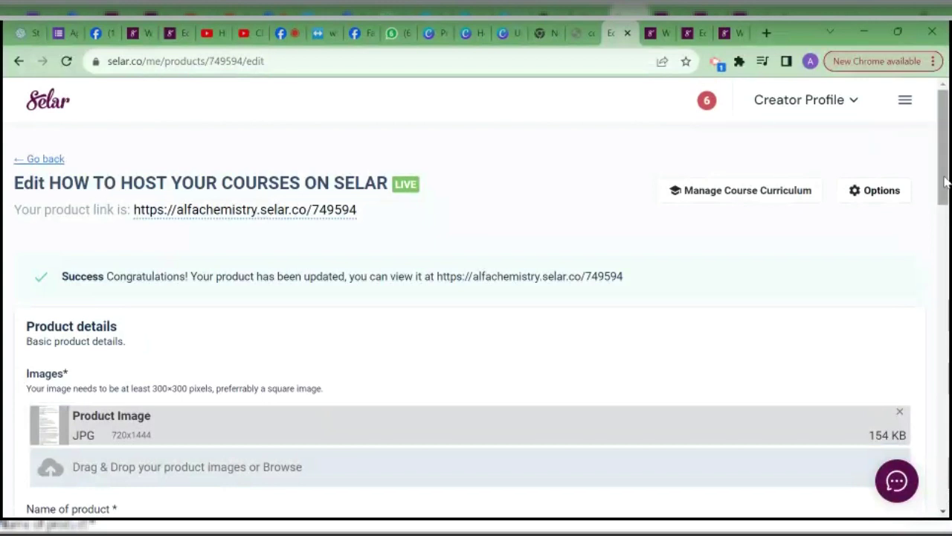
pyautogui.moveTo(945, 182); pyautogui.dragTo(939, 93)
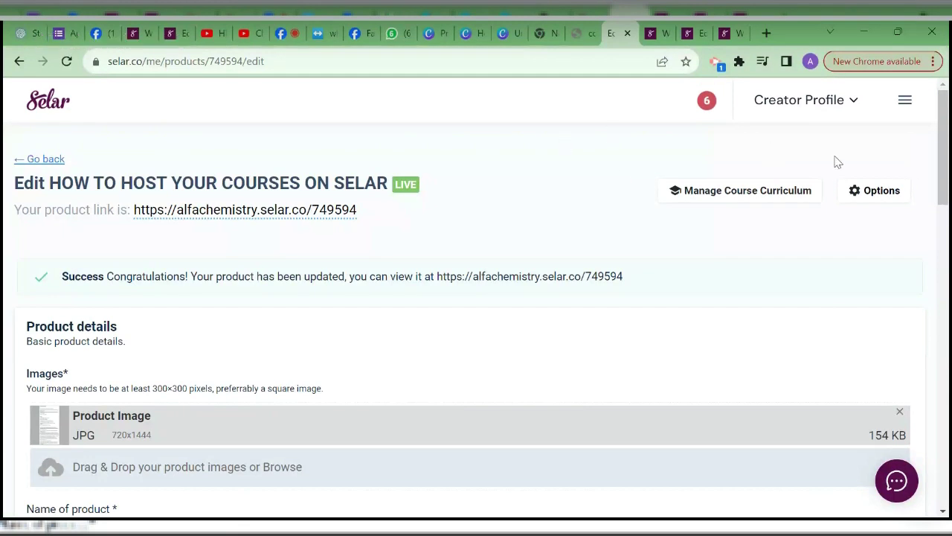
pyautogui.moveTo(948, 160)
pyautogui.mouseDown()
pyautogui.moveTo(943, 183)
pyautogui.moveTo(942, 153)
pyautogui.mouseUp()
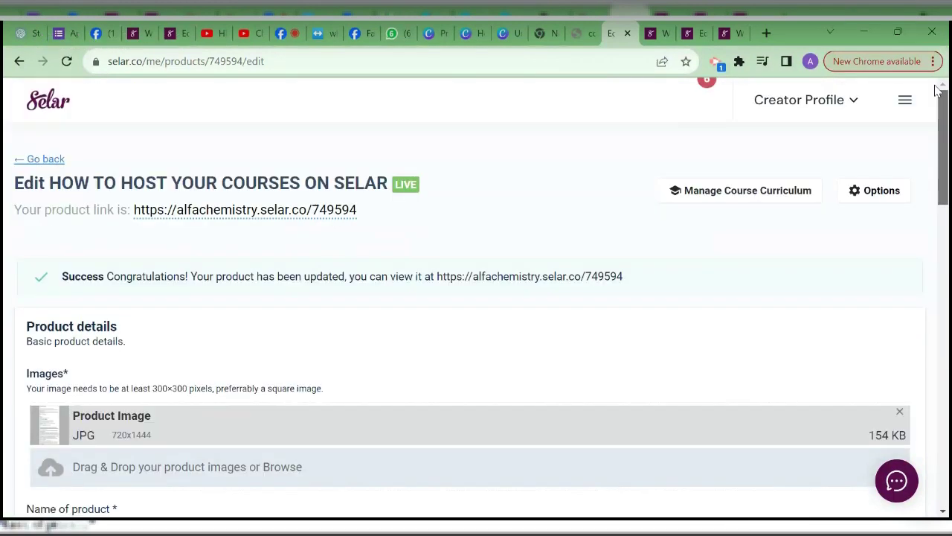